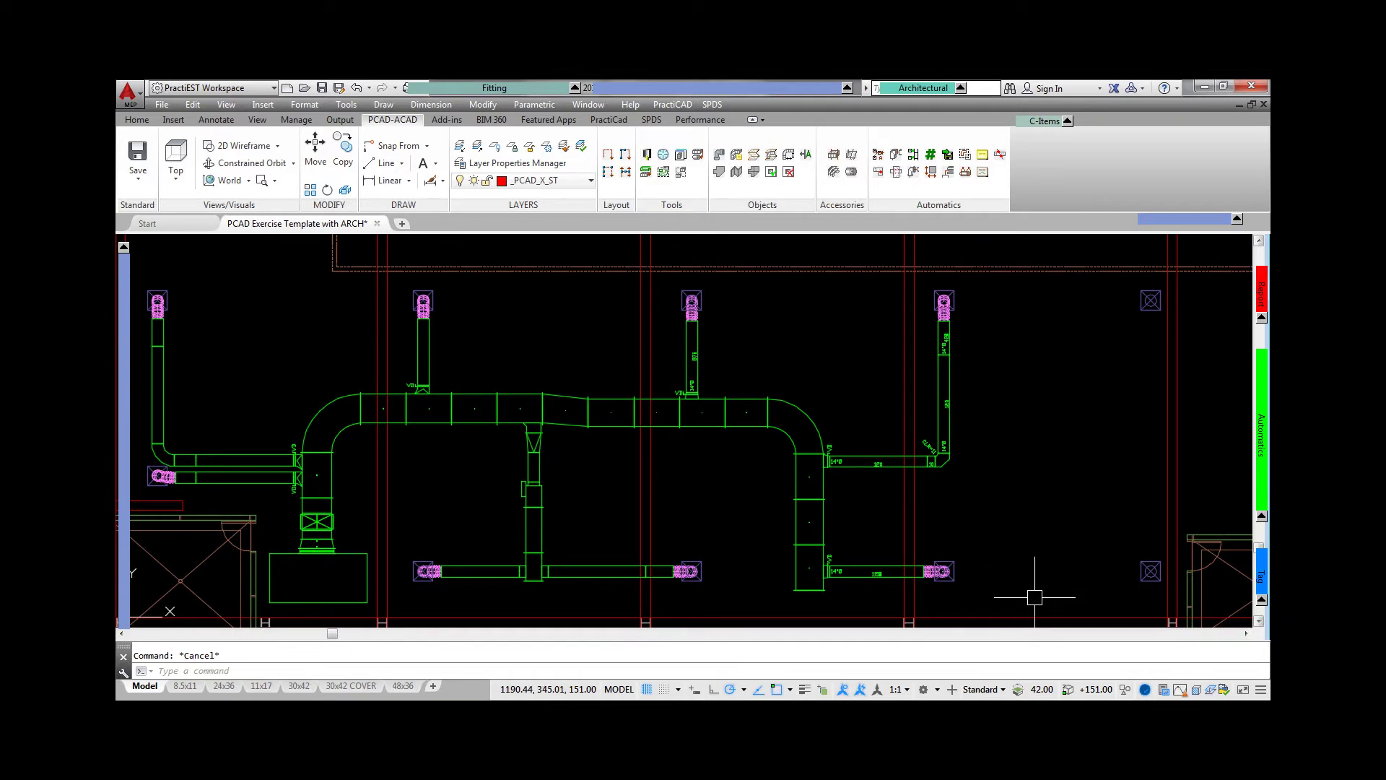
Step: Apply the automatic tags to all fittings of the duct layout at once
click(1034, 597)
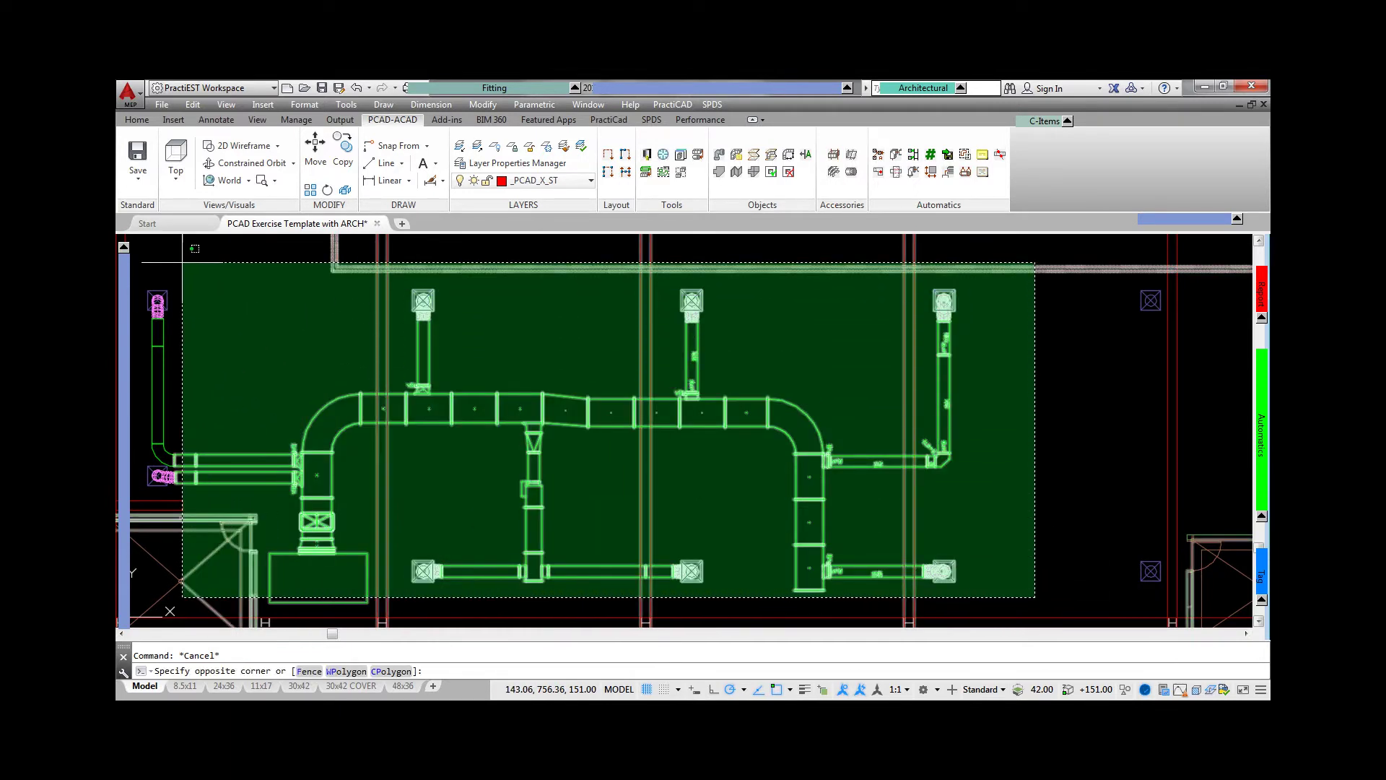
click(148, 260)
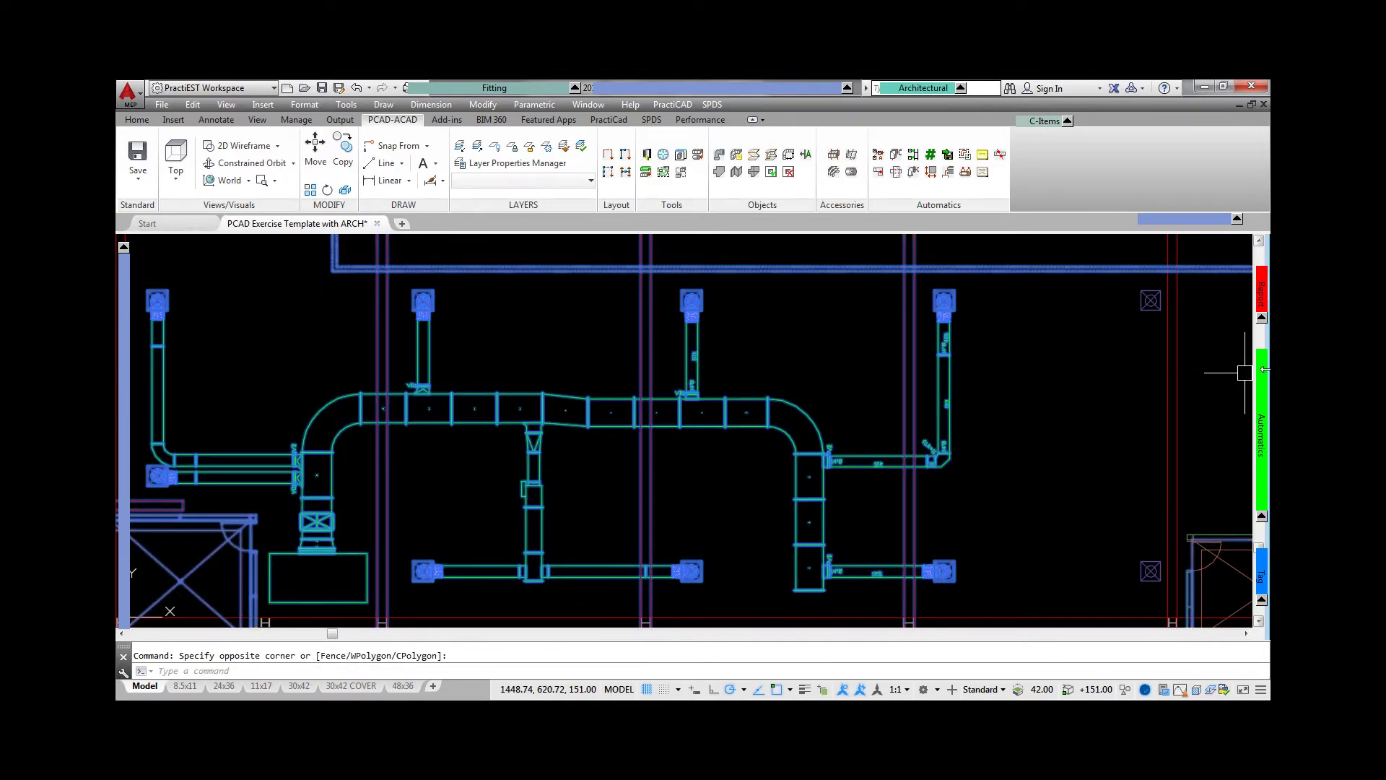
mouse_move(1262, 372)
click(1215, 365)
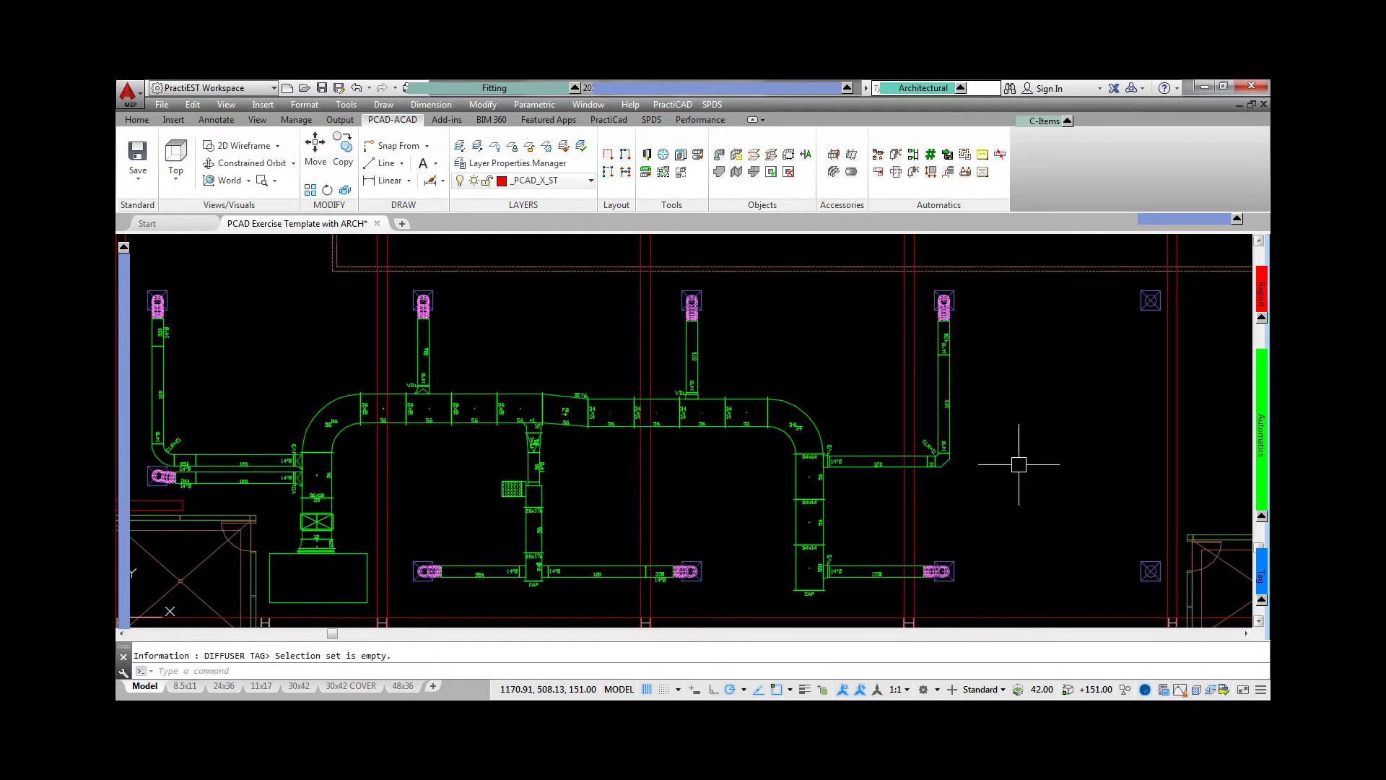
Step: Place an unrotated 200 x 200 rectangular slab, 5 high, with its top at 5 feet, beneath the main duct's elbow
scroll(767, 459, up, 2)
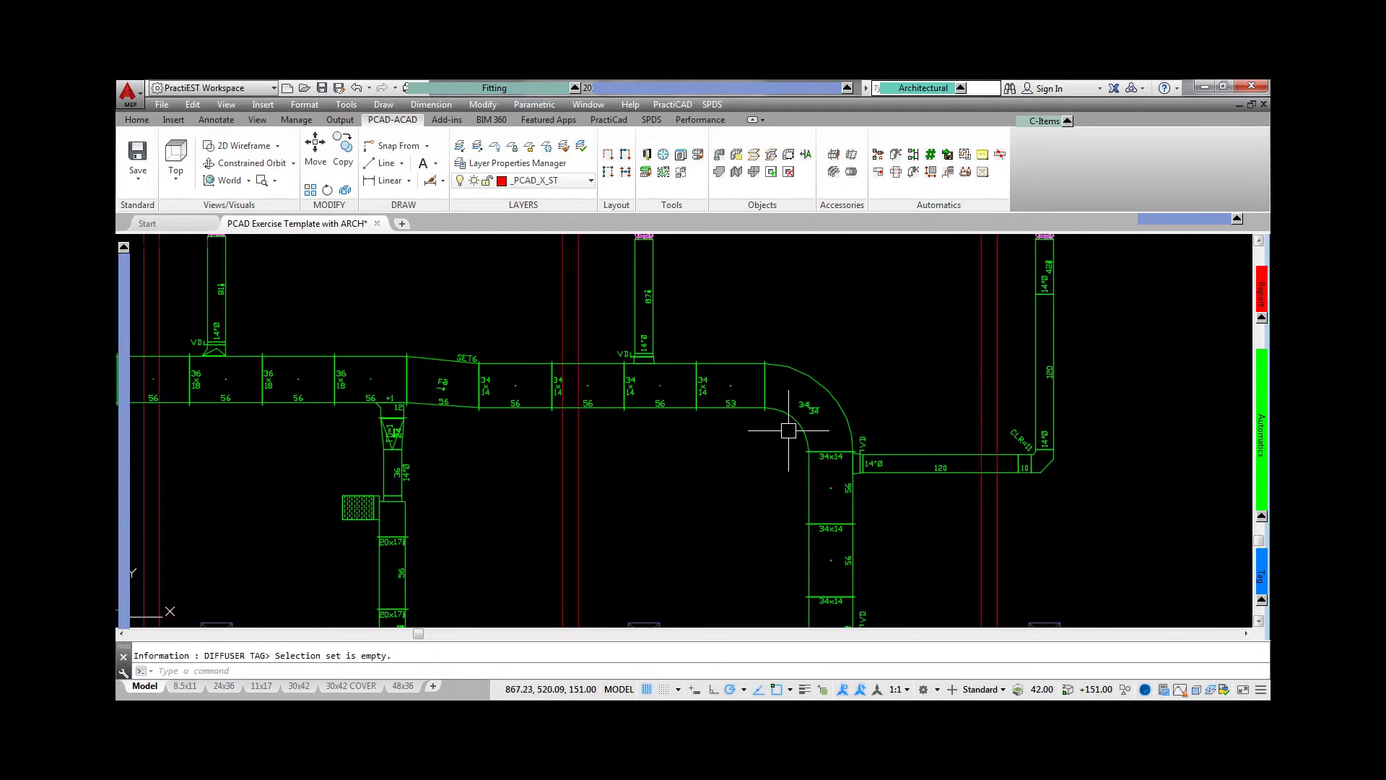
middle_drag(881, 349, 748, 446)
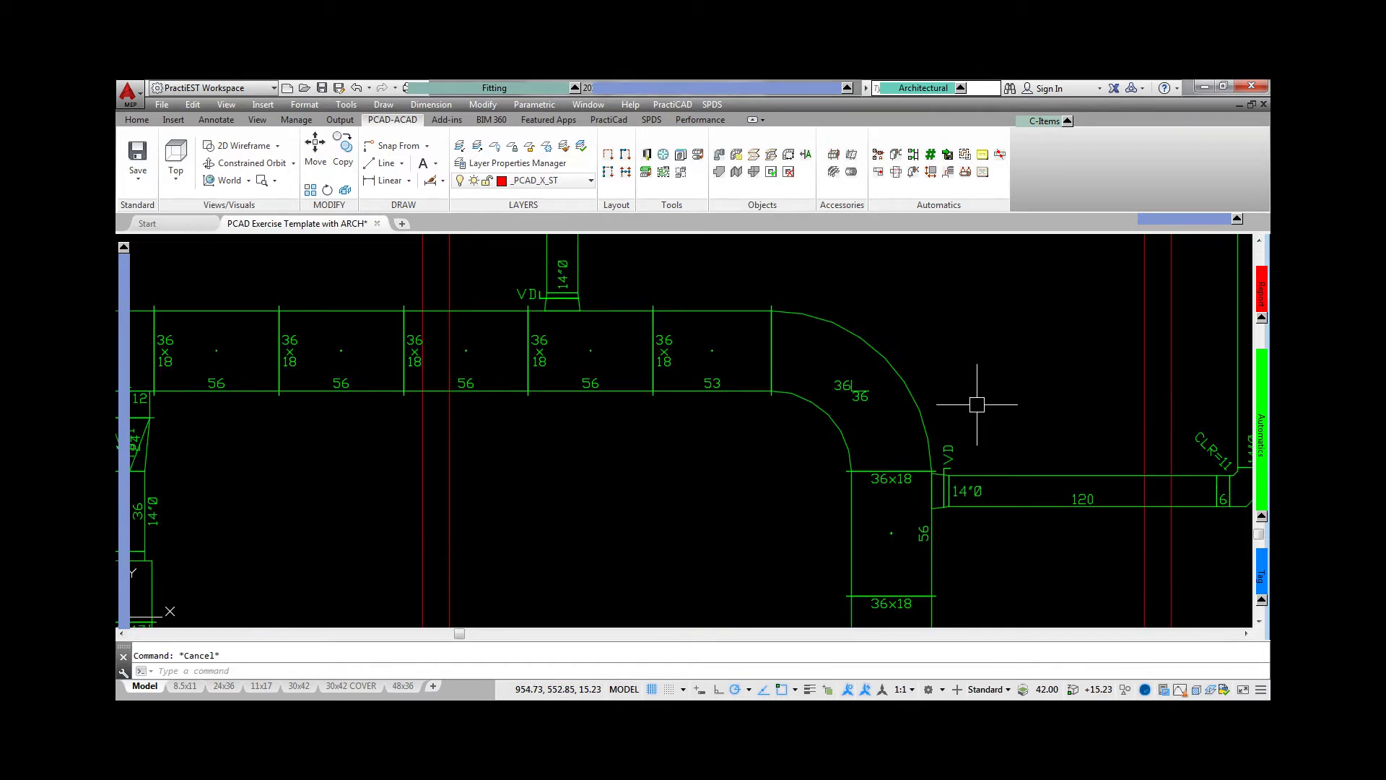
click(938, 88)
click(950, 114)
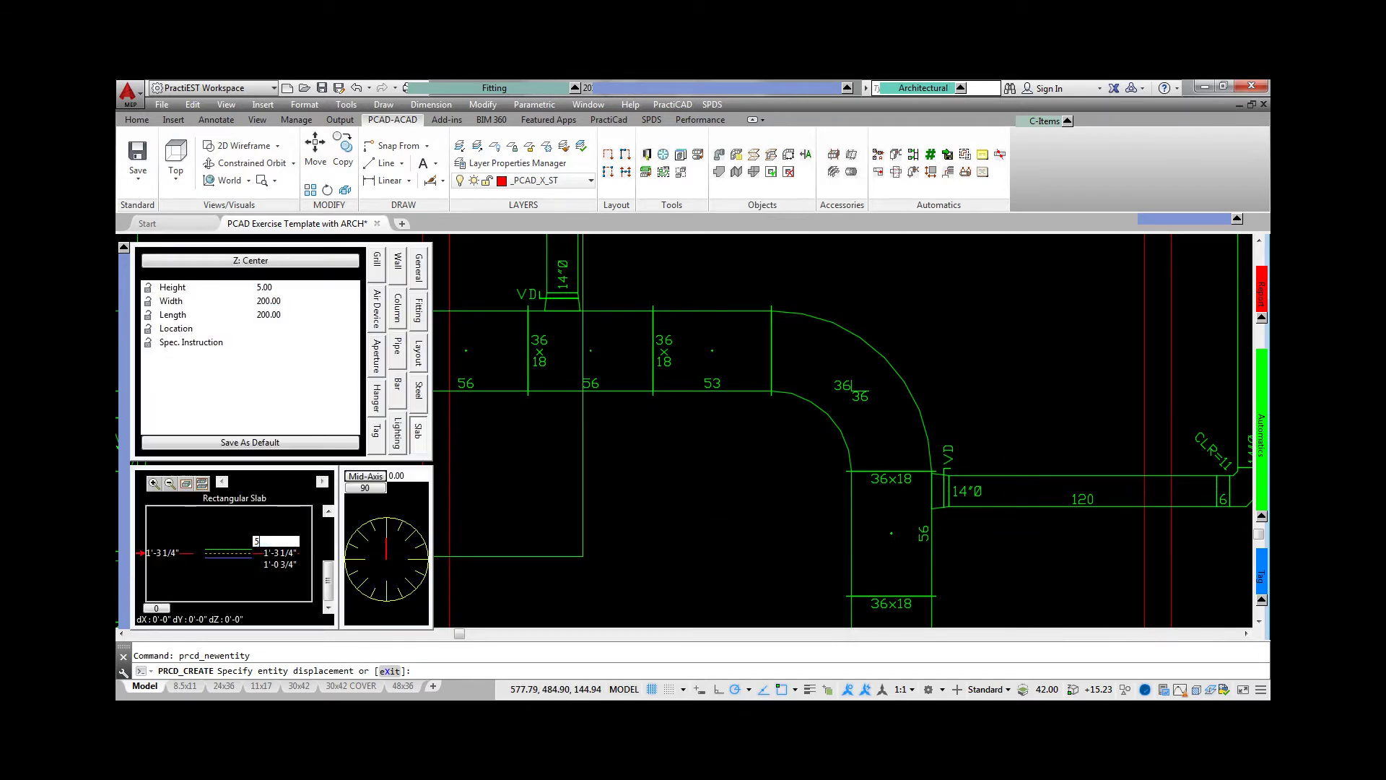
key(Return)
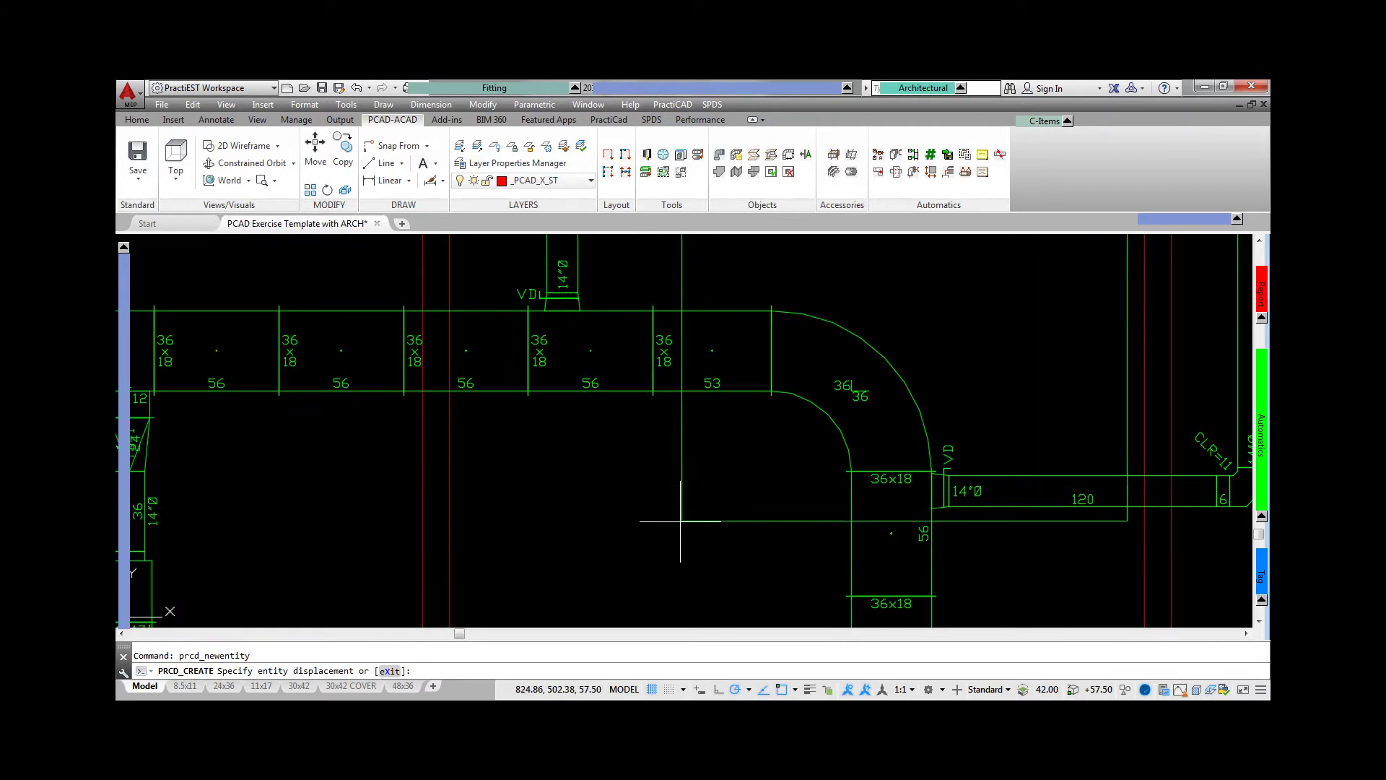
click(653, 535)
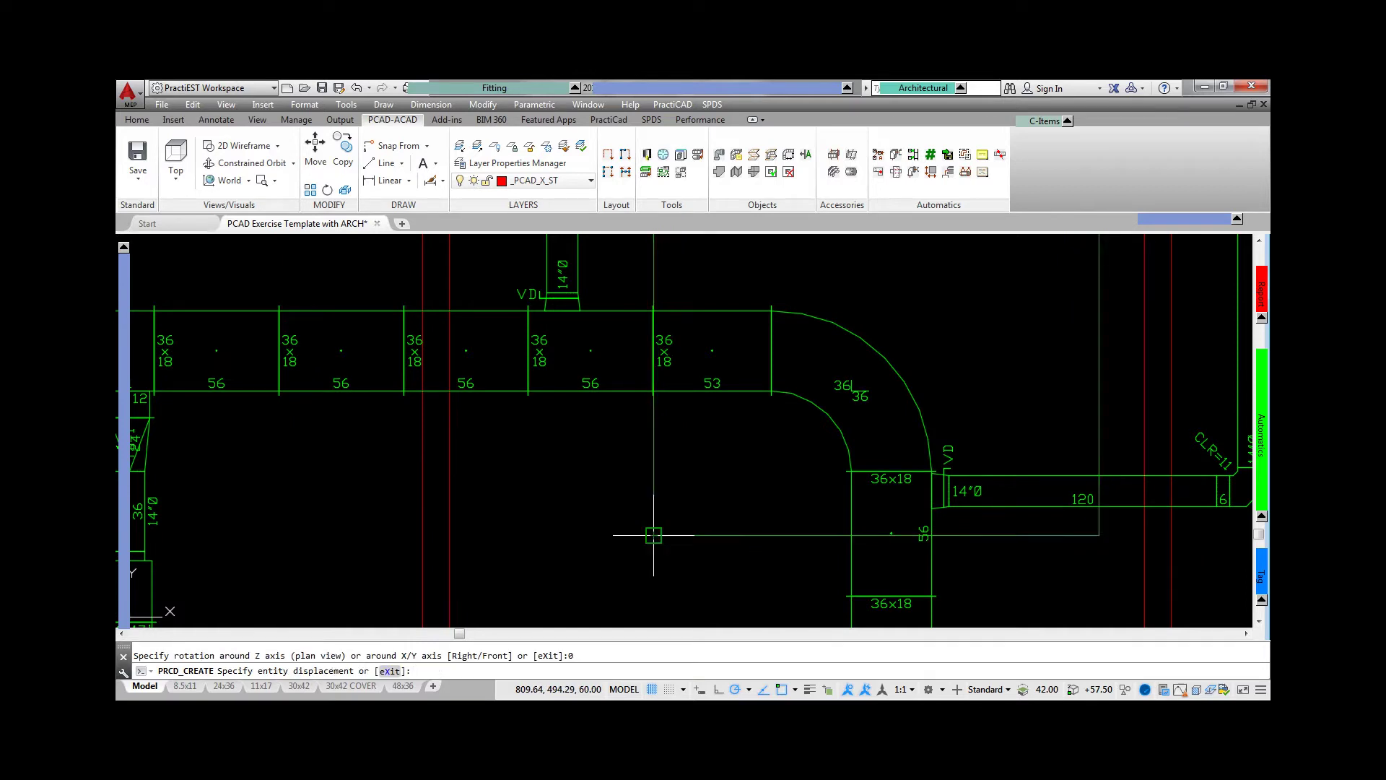
key(Escape)
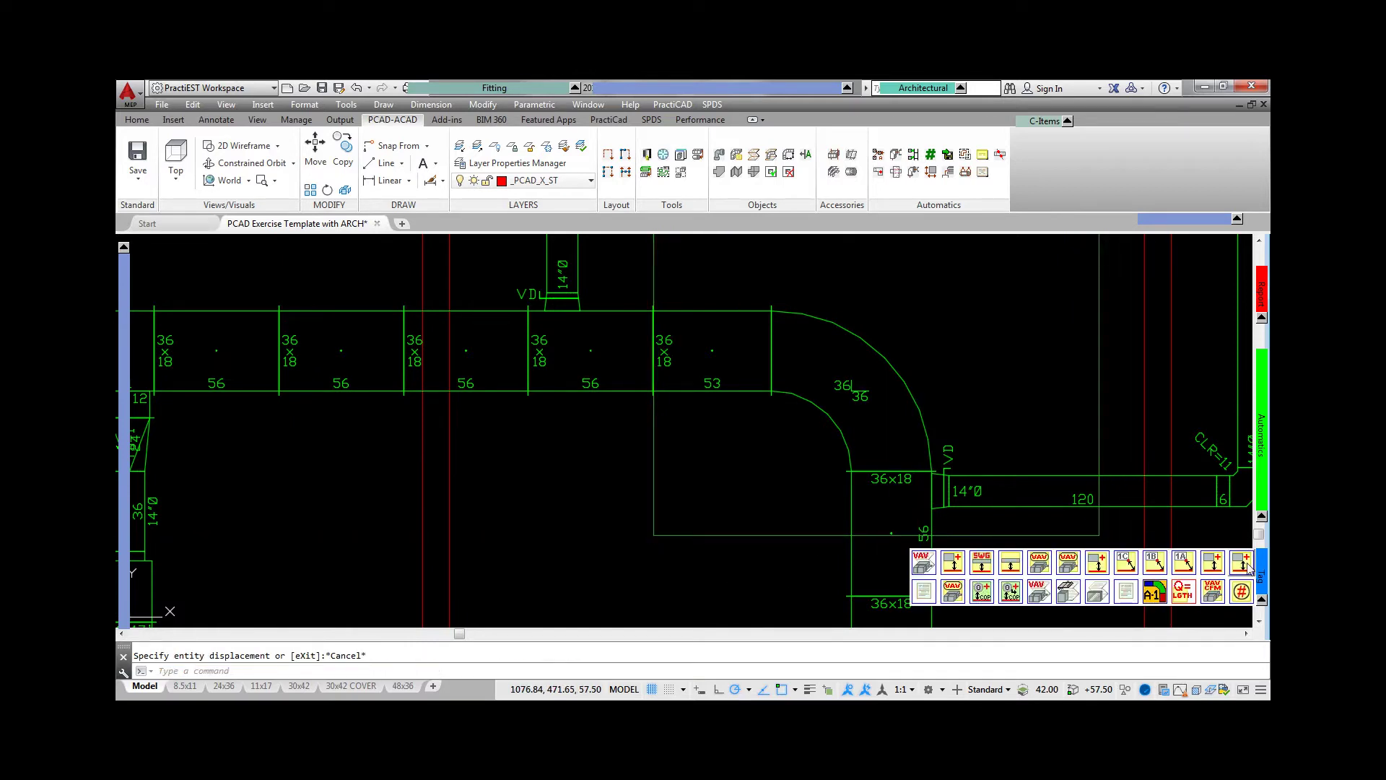
Step: Place top-and-bottom elevation tags below the 56-long duct just outside the slab and the 53-long duct over the slab
click(1247, 565)
click(543, 391)
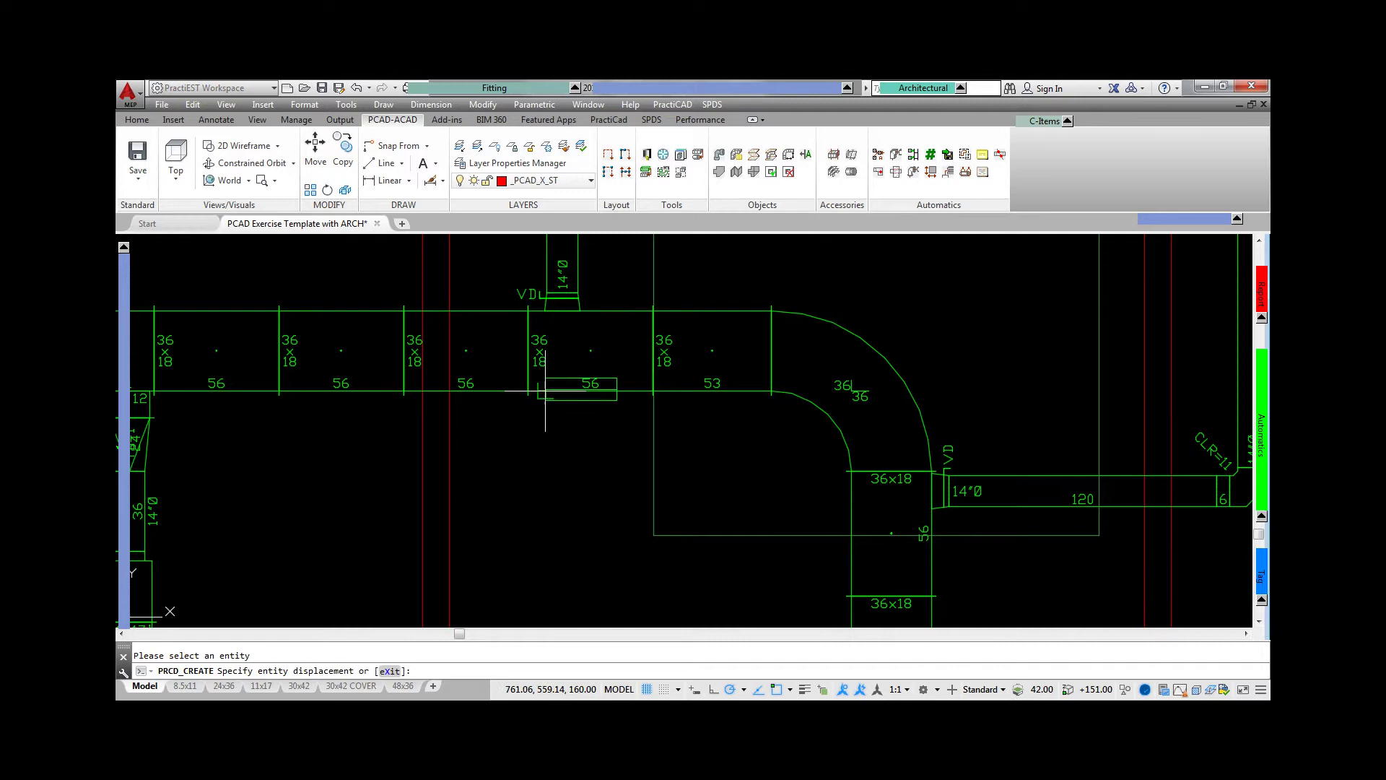
click(552, 431)
mouse_move(1259, 573)
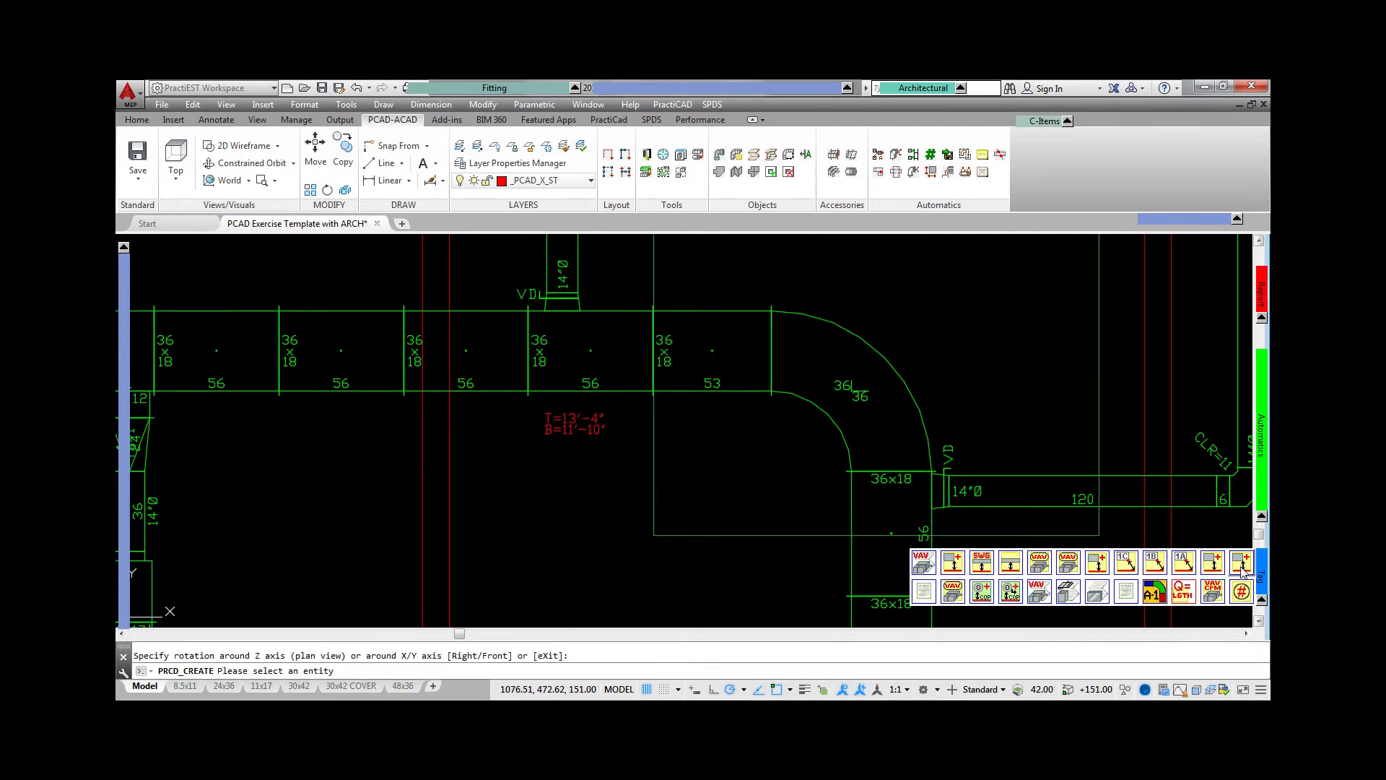
click(1184, 563)
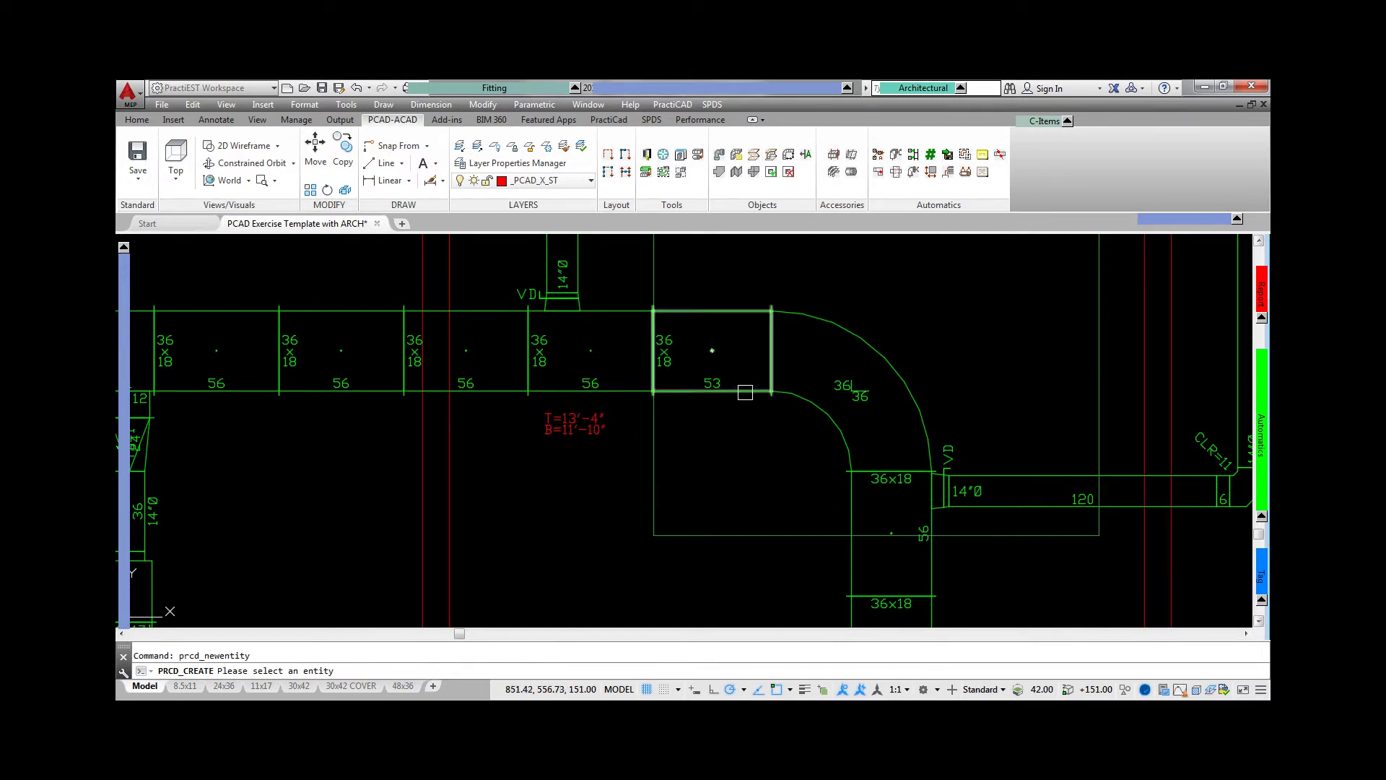
click(711, 352)
click(683, 422)
key(Return)
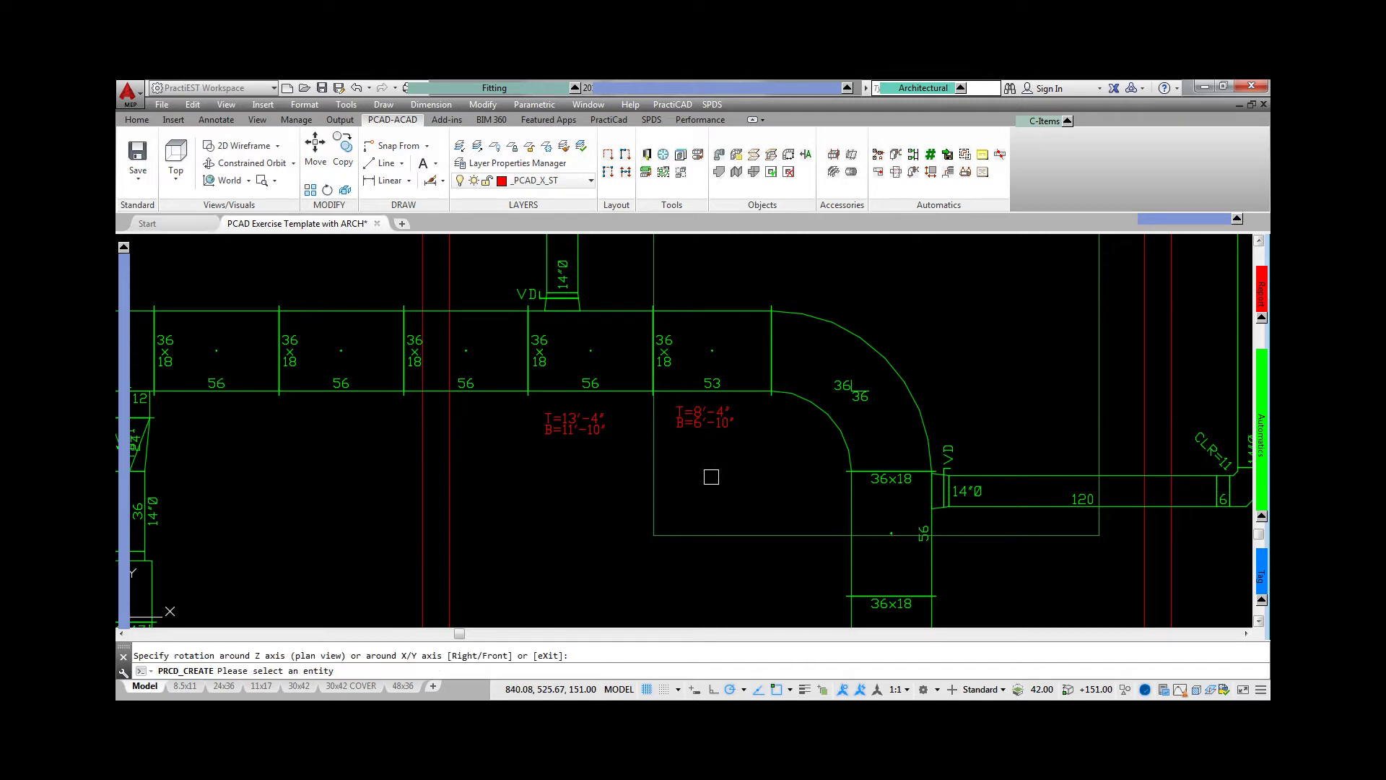
key(Escape)
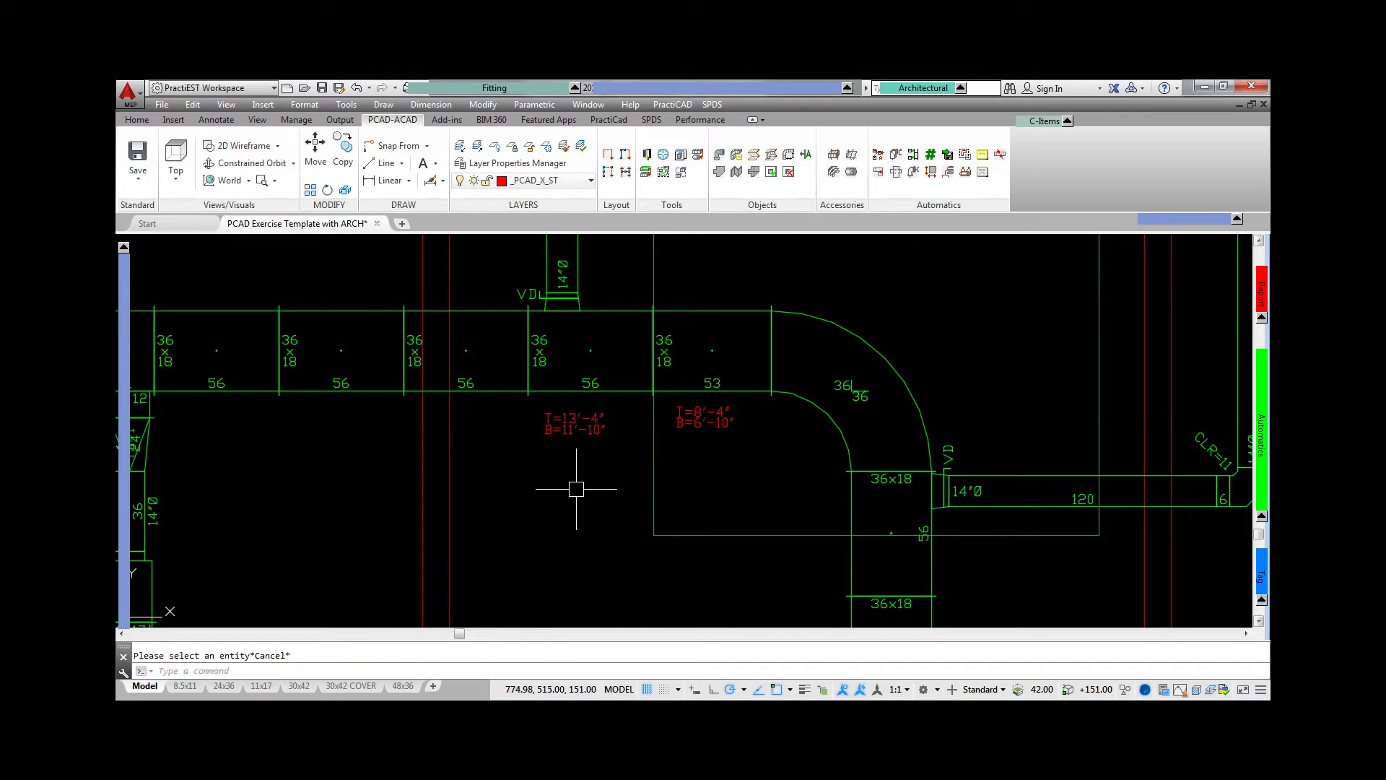
Step: Set Width In to 34 for the second full 56-long duct section of the main run
double_click(368, 311)
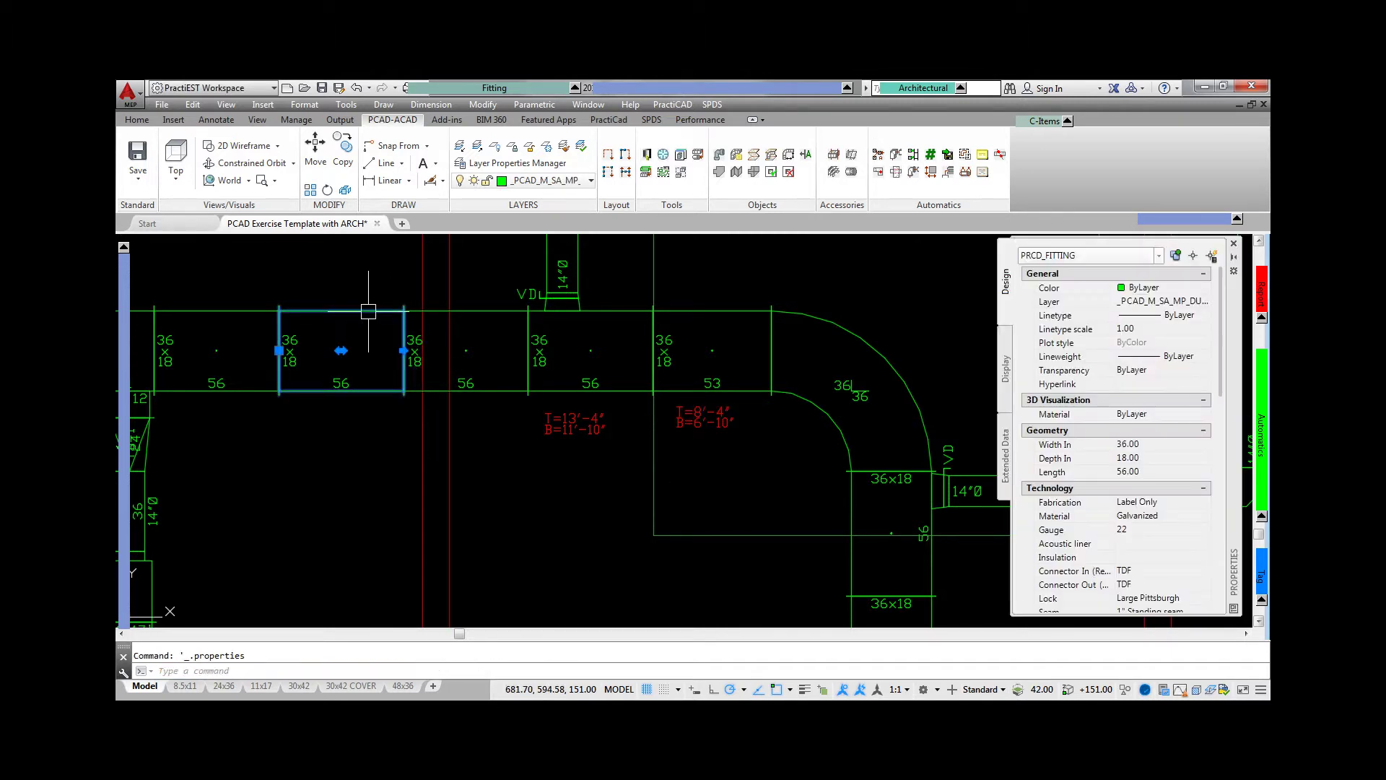
click(1150, 444)
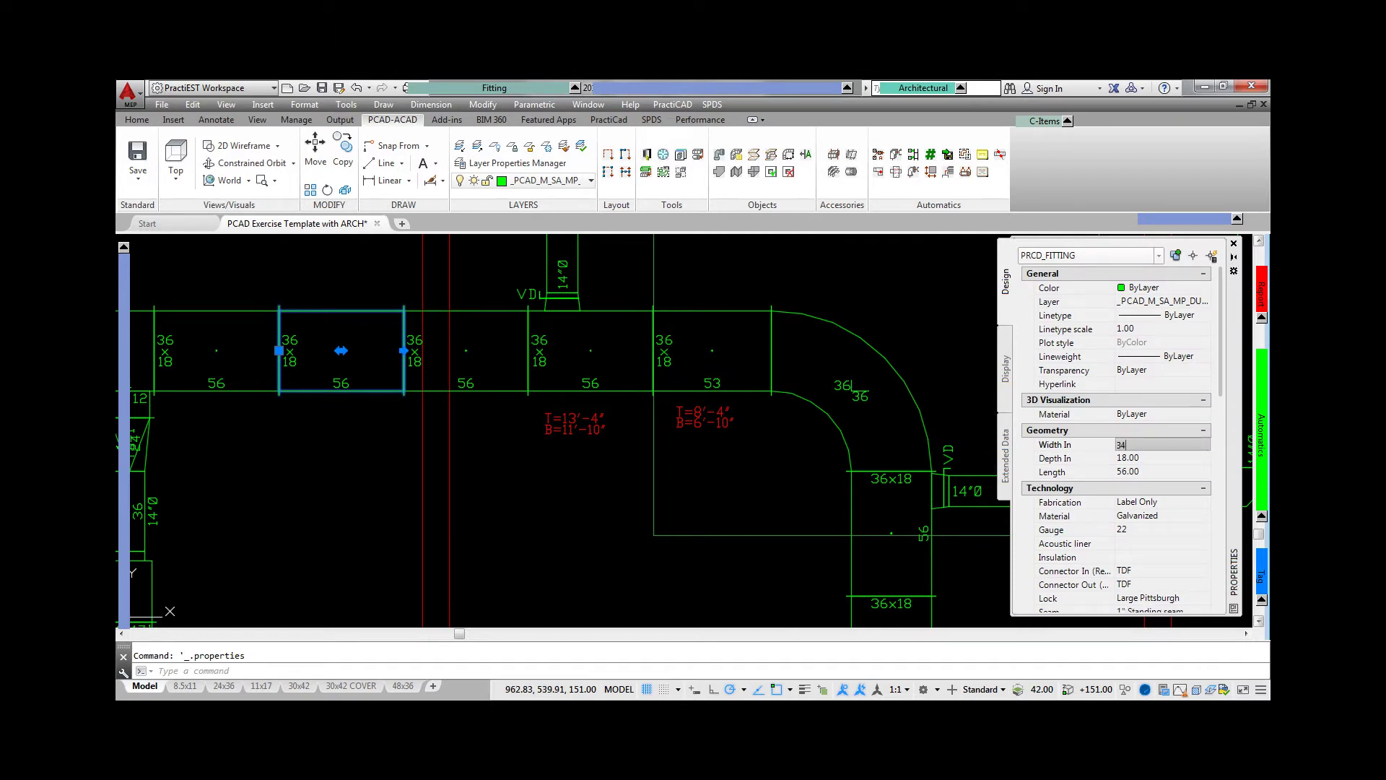
text(34)
key(Tab)
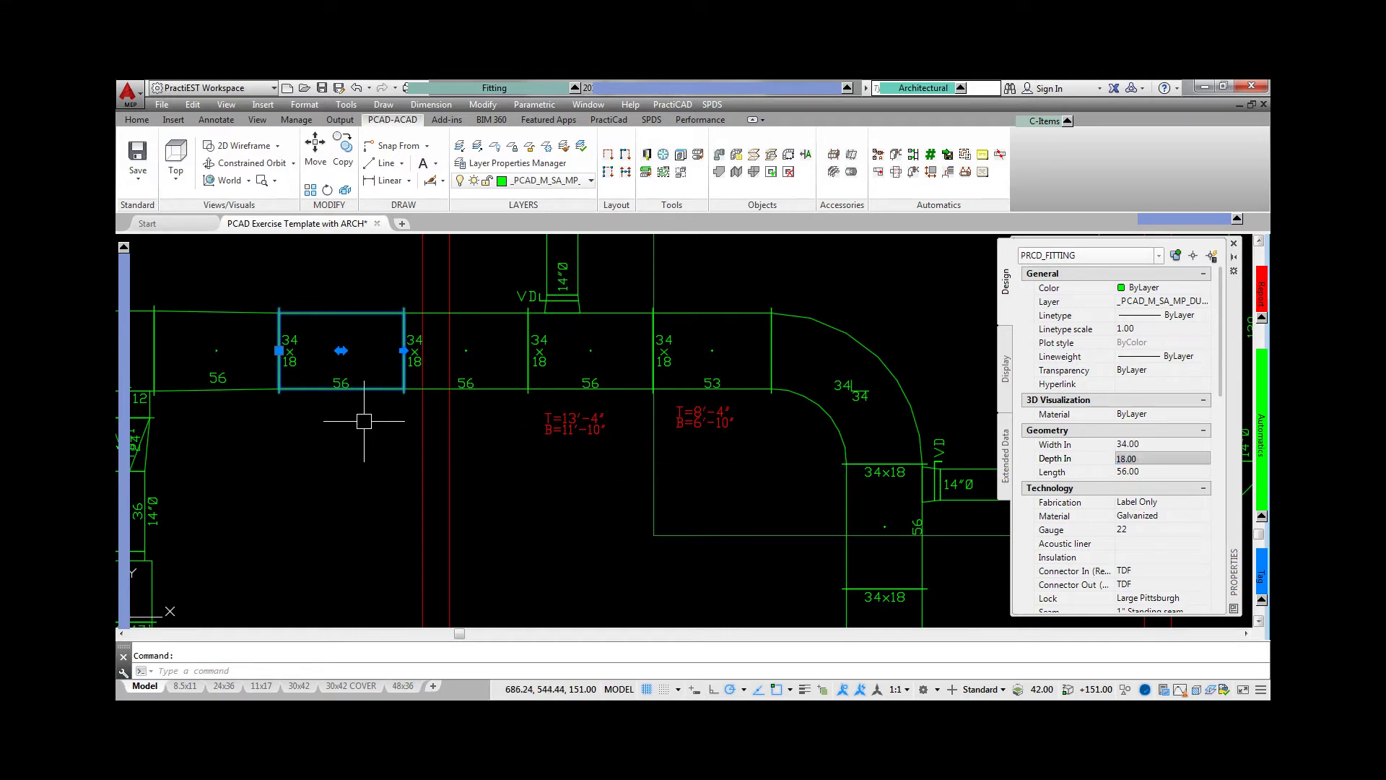
key(Escape)
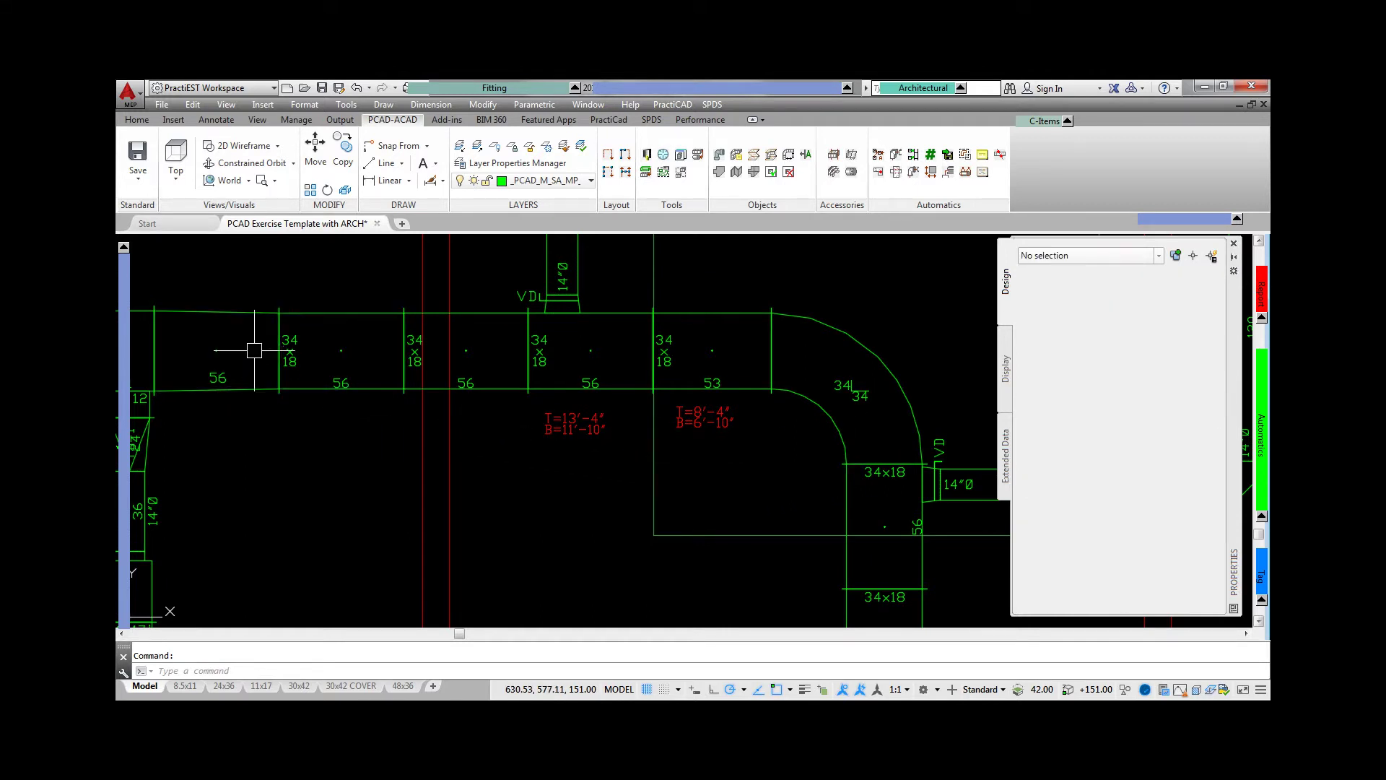
Step: Set Depth Out to 14 for the tapered 56-long transition upstream of the 34-wide ducts
click(247, 313)
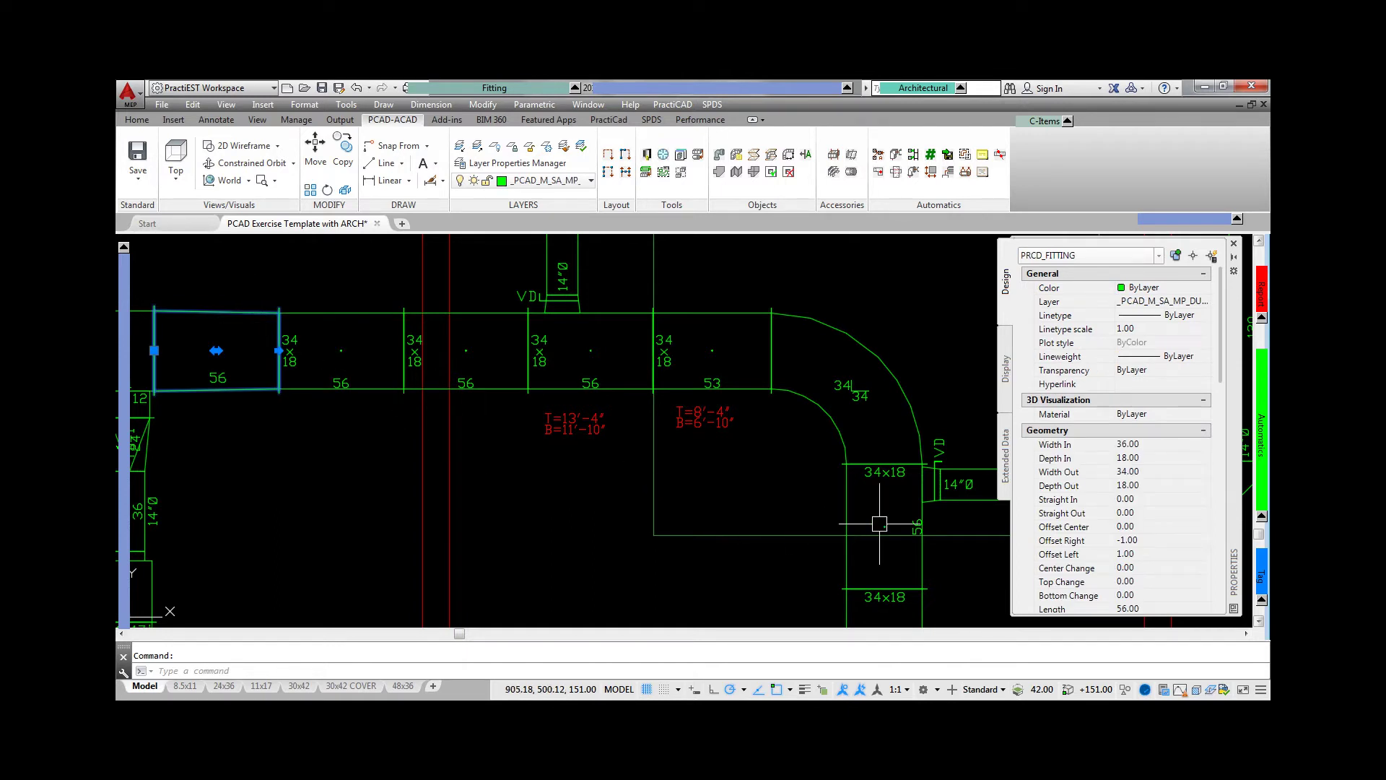
click(1141, 485)
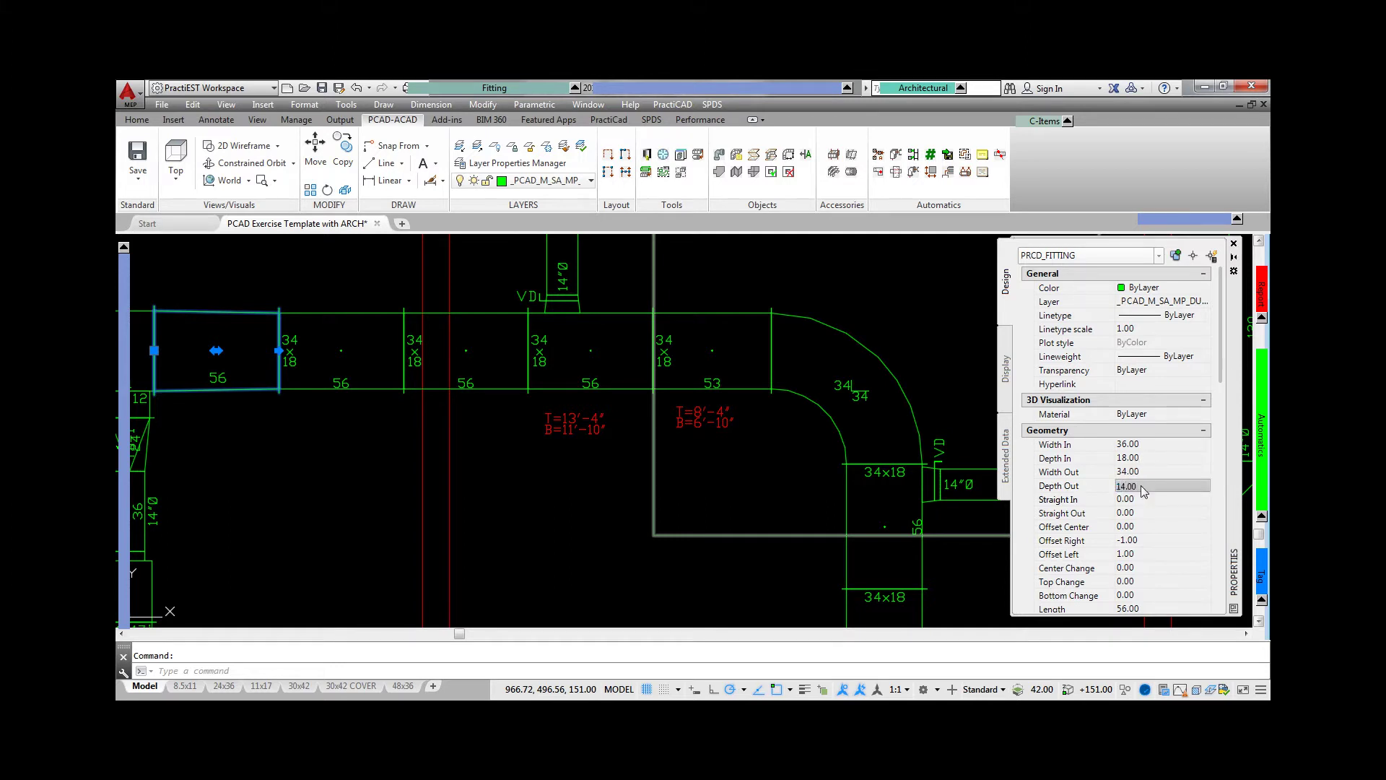
text(14.00)
key(Tab)
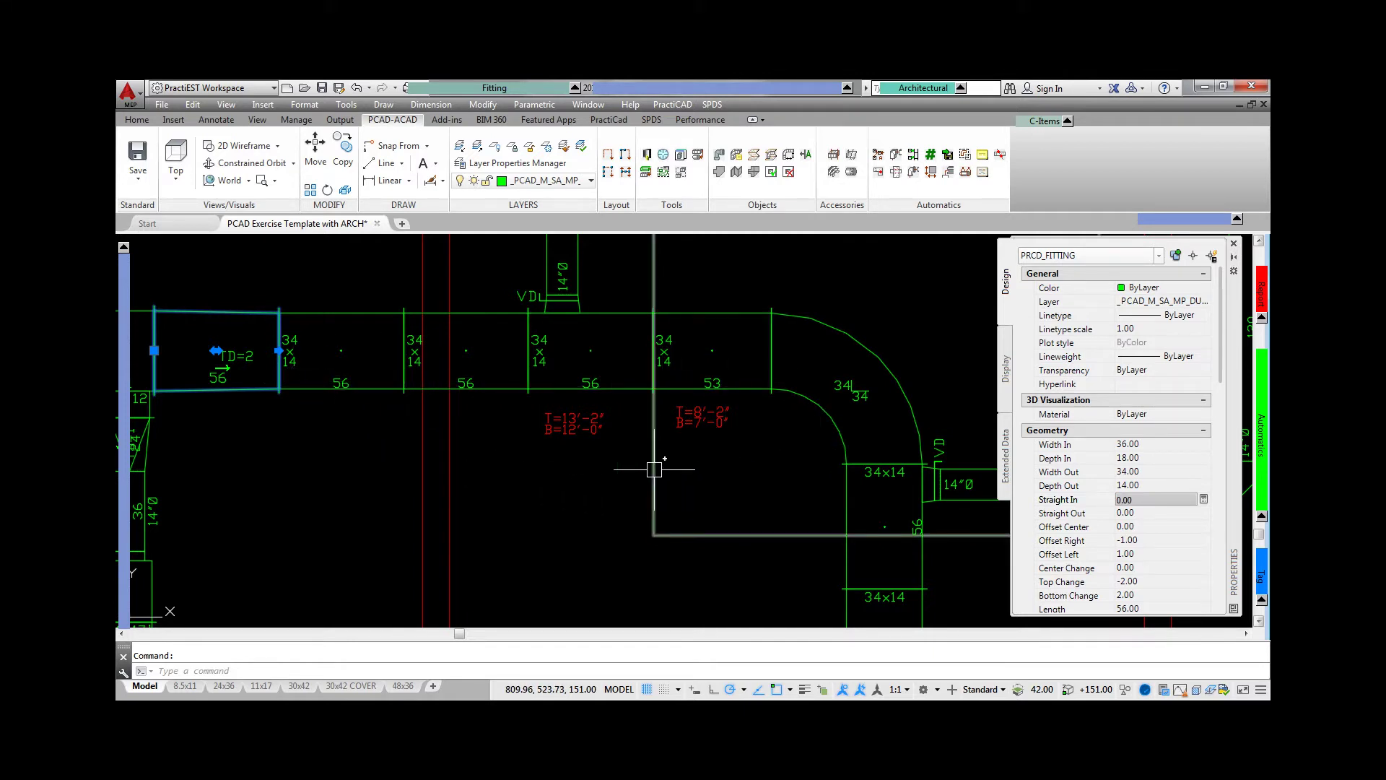
Step: Set the transition's Top Change to 0, followed by its Bottom Change to 0
click(1172, 580)
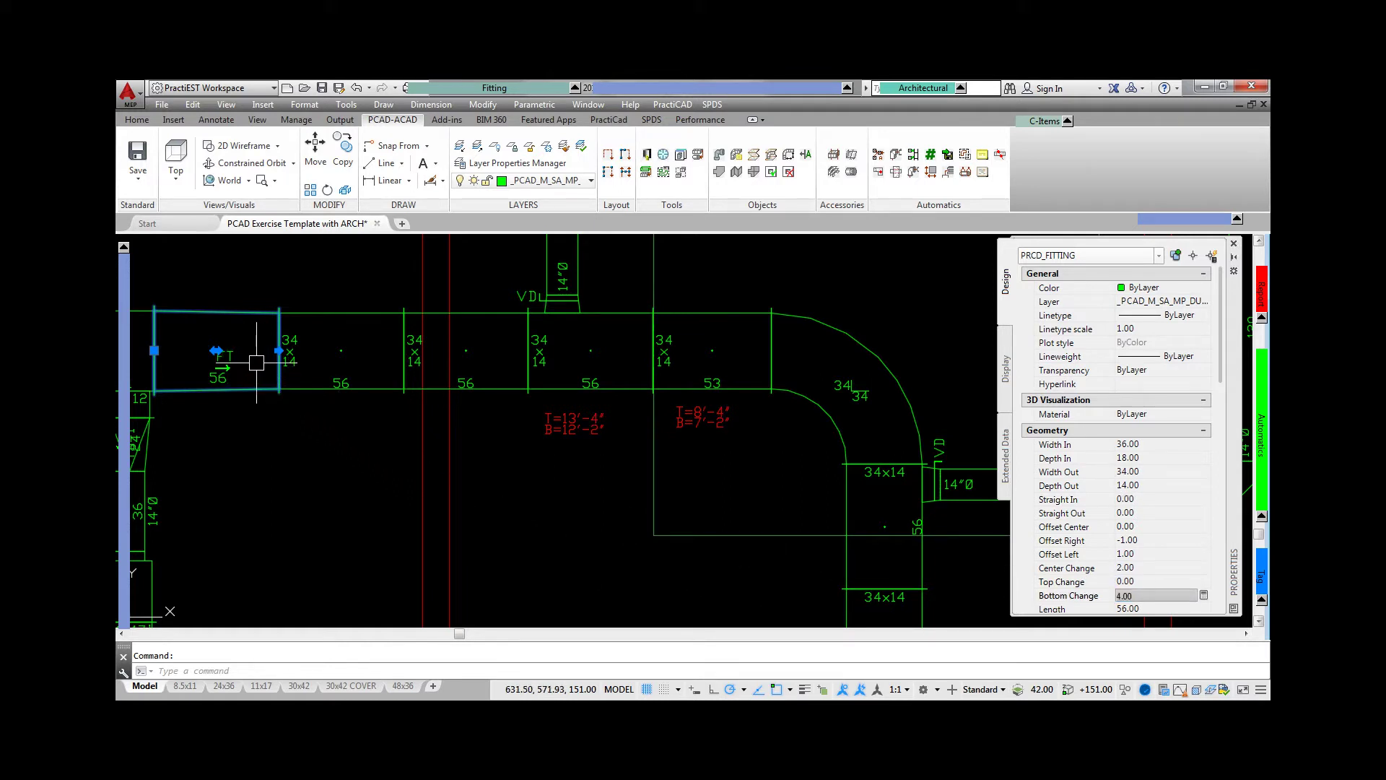
drag(1140, 593, 1110, 598)
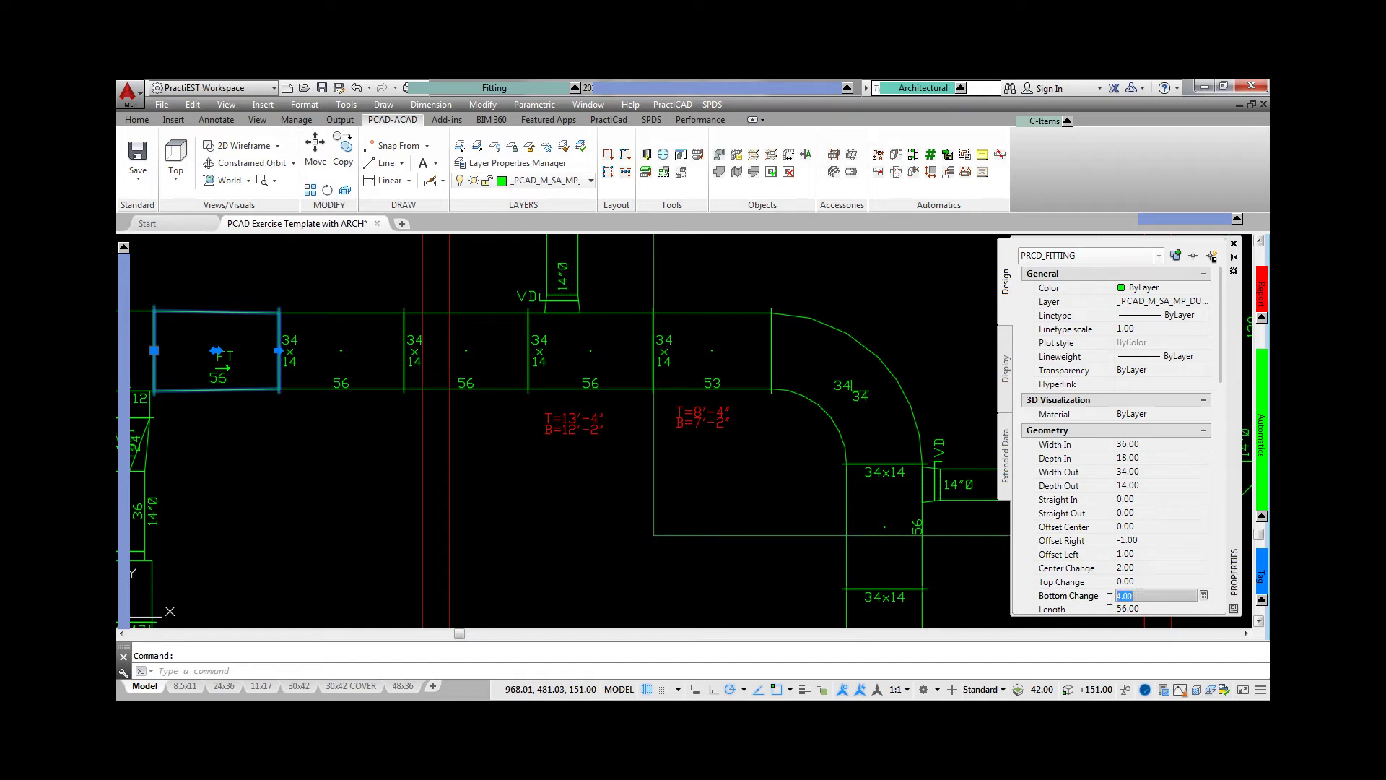
text(0)
key(Tab)
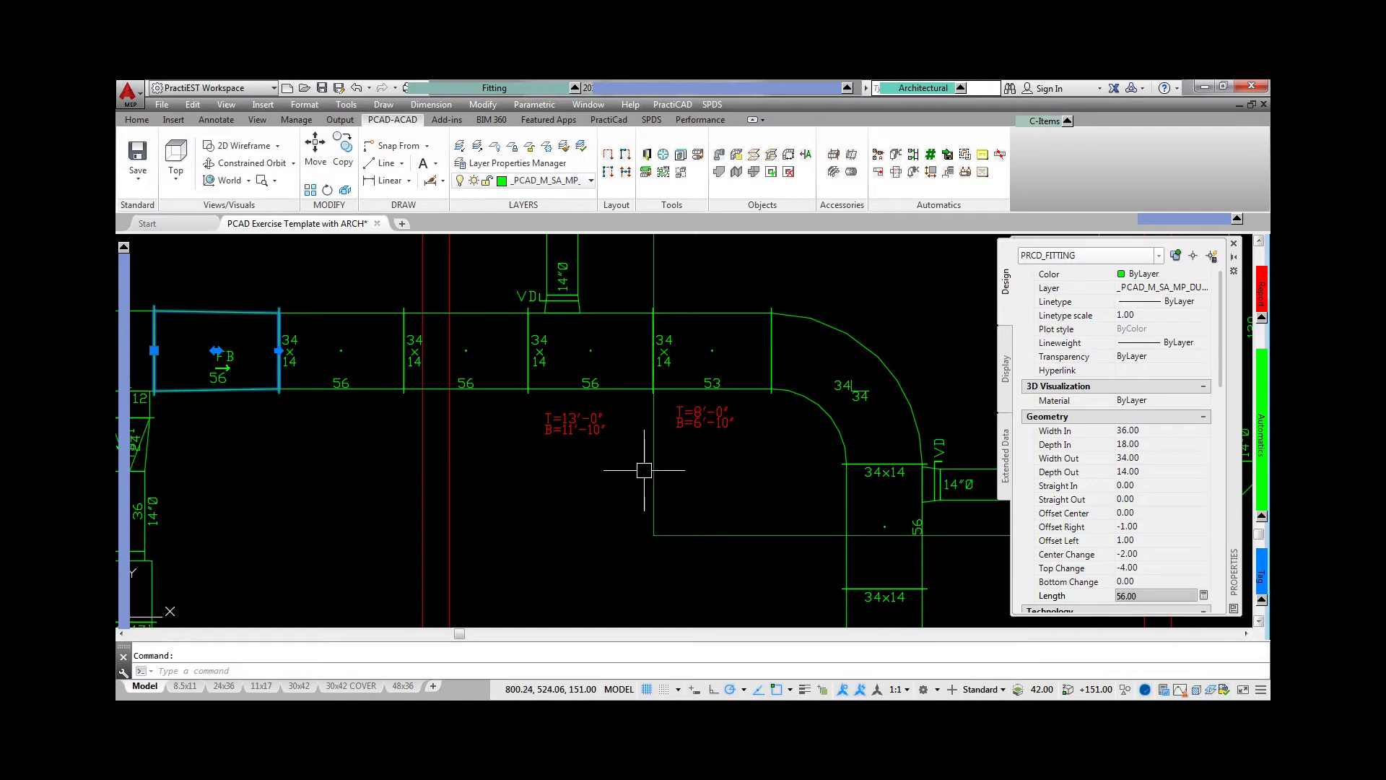
Step: Set the transition's Offset Left to 6
click(1135, 539)
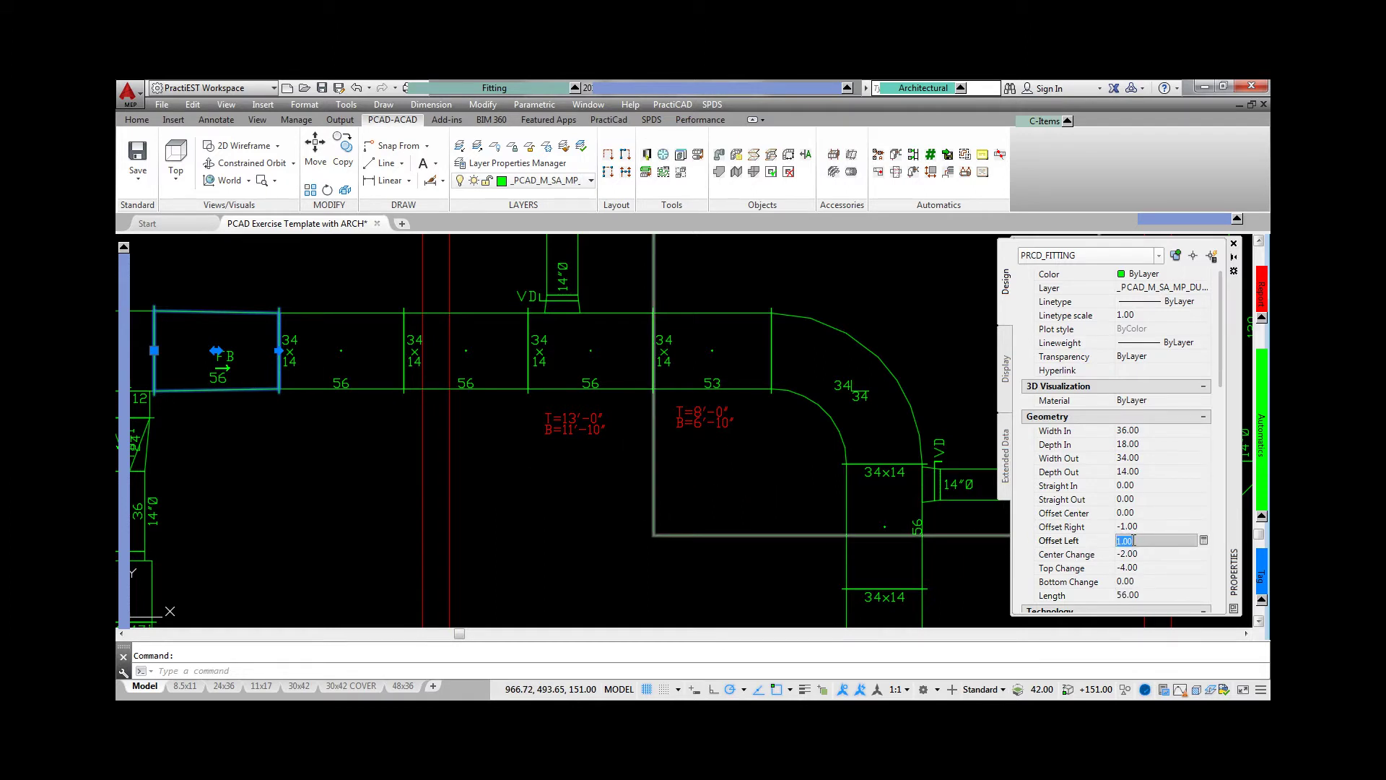
text(6.00)
key(Return)
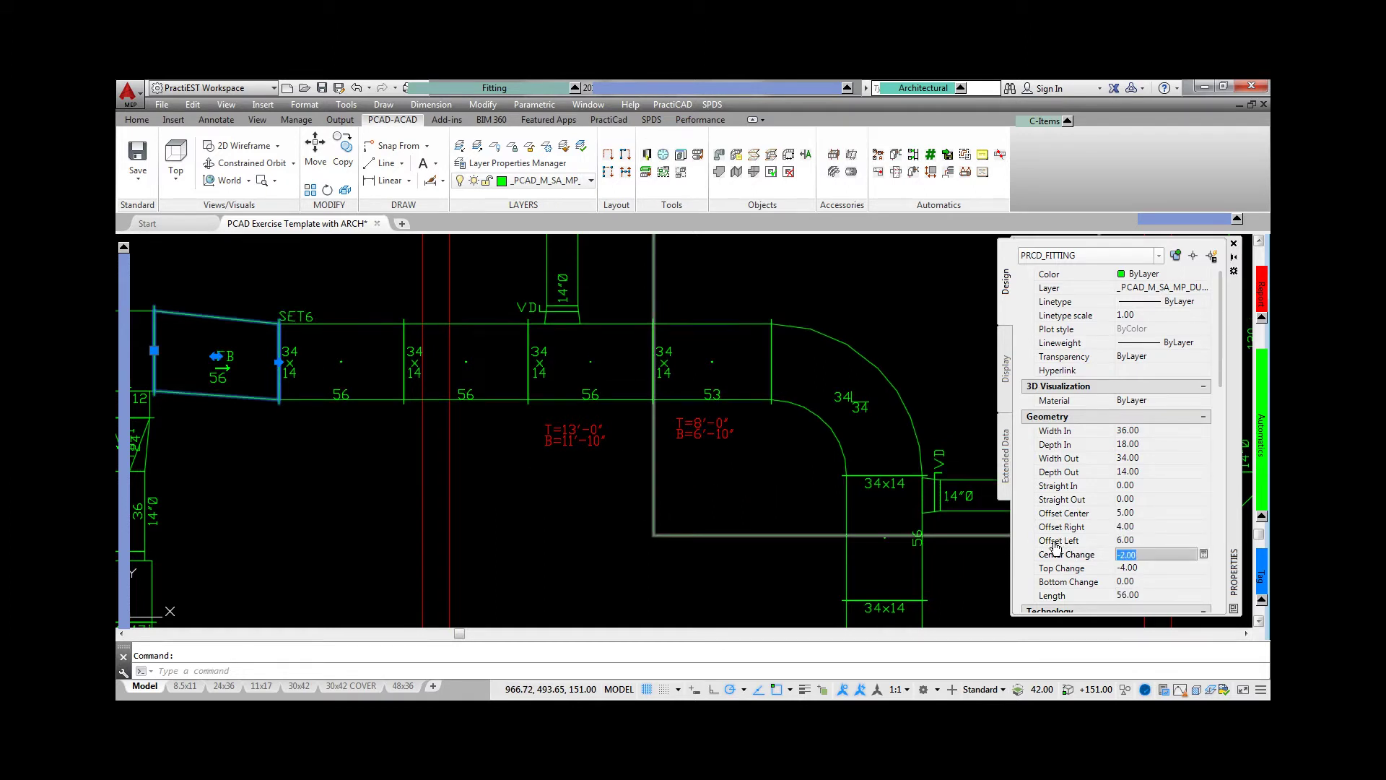
key(Escape)
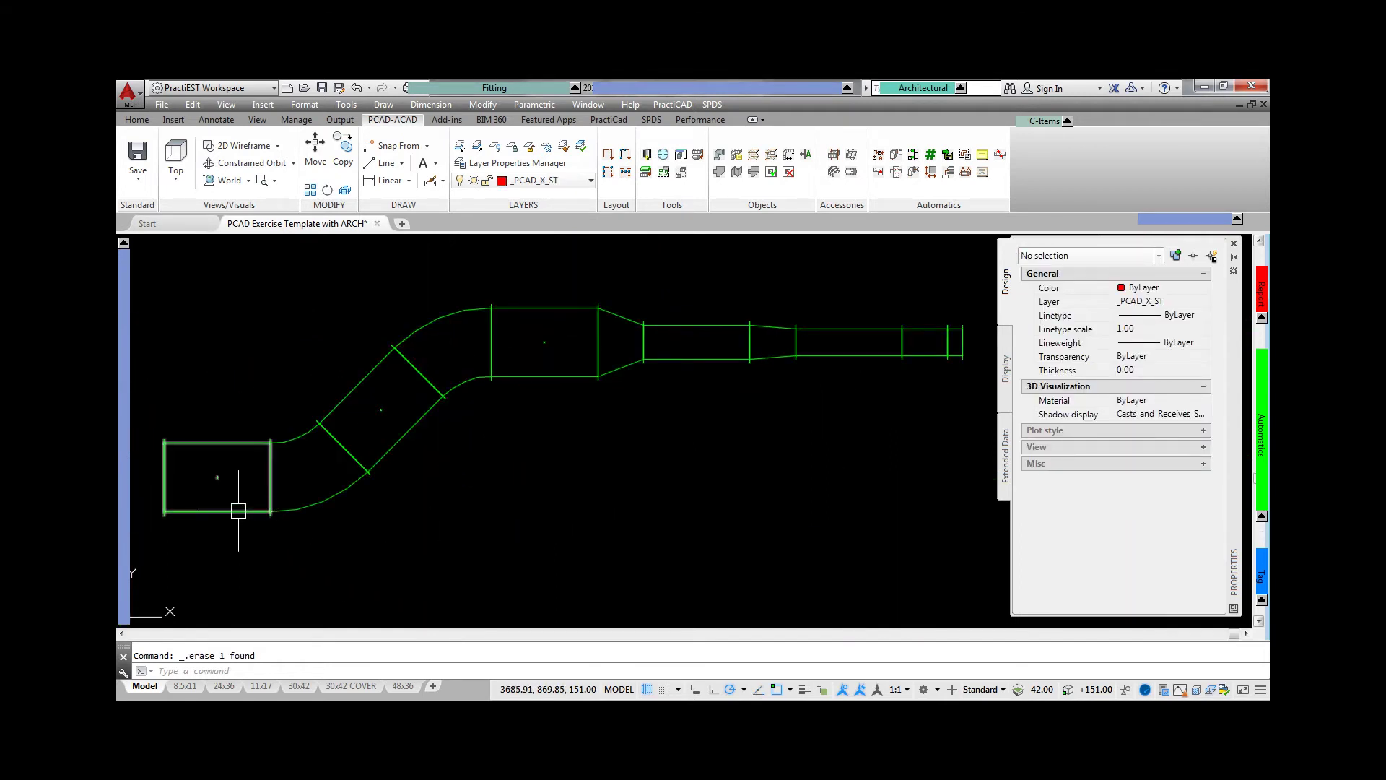
Step: Apply all tags to the straight horizontal duct at the start of the separate run and inspect its size tag's properties
click(233, 497)
mouse_move(1267, 395)
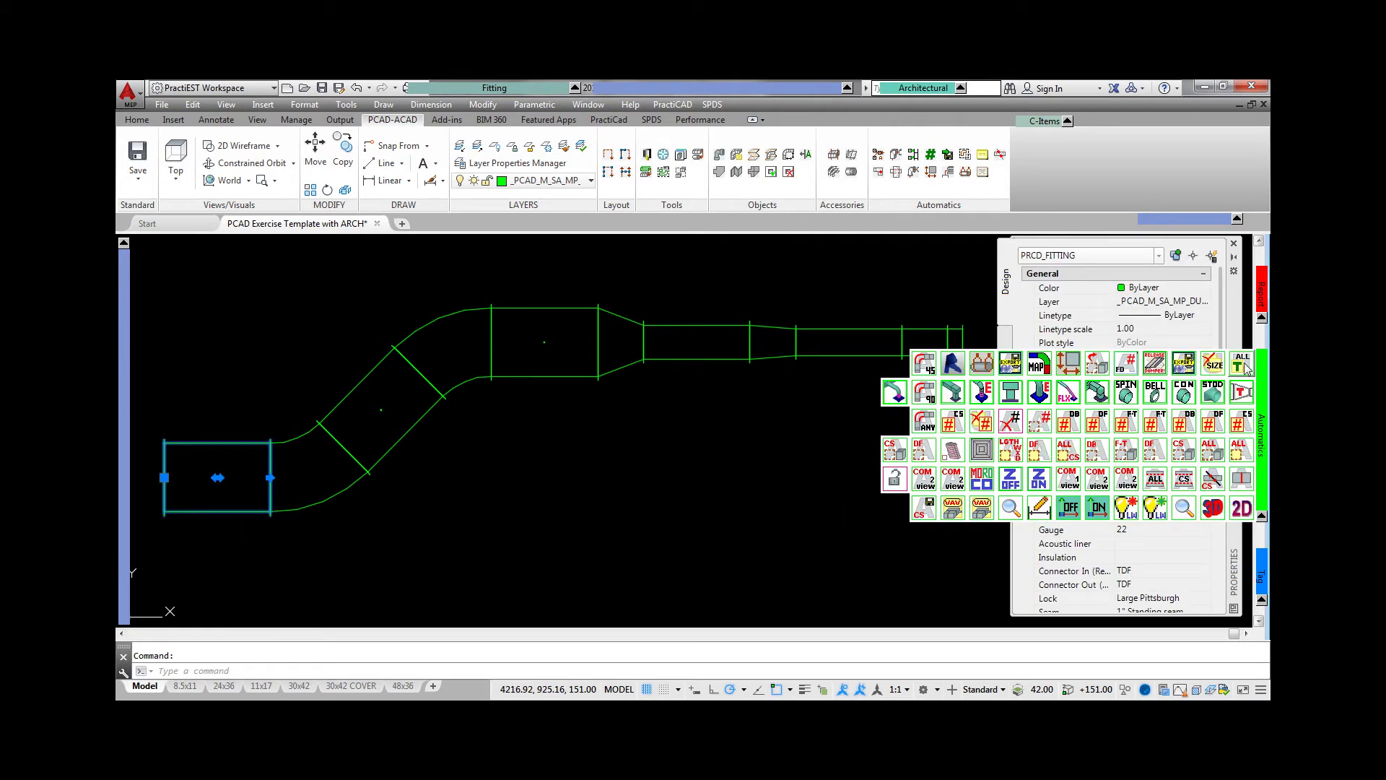
click(1238, 365)
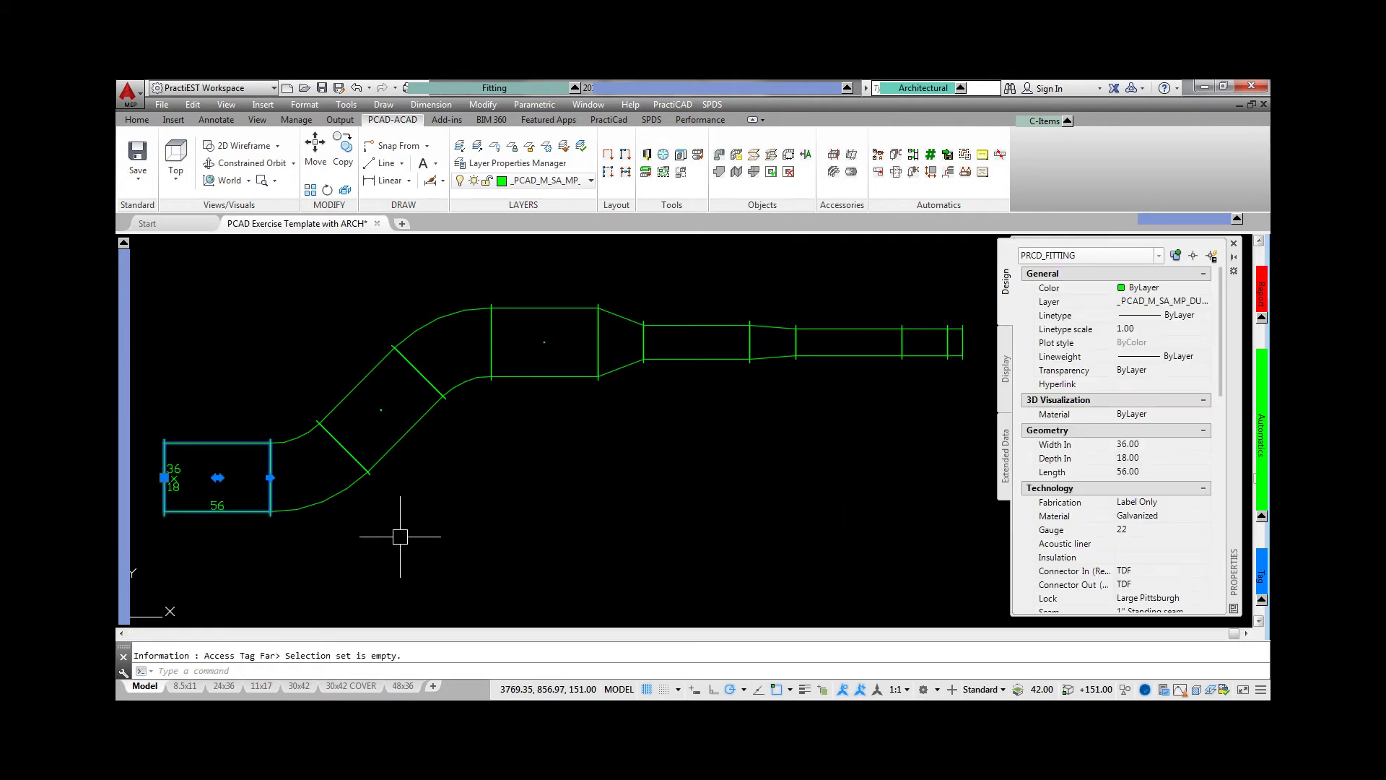
key(Escape)
click(173, 476)
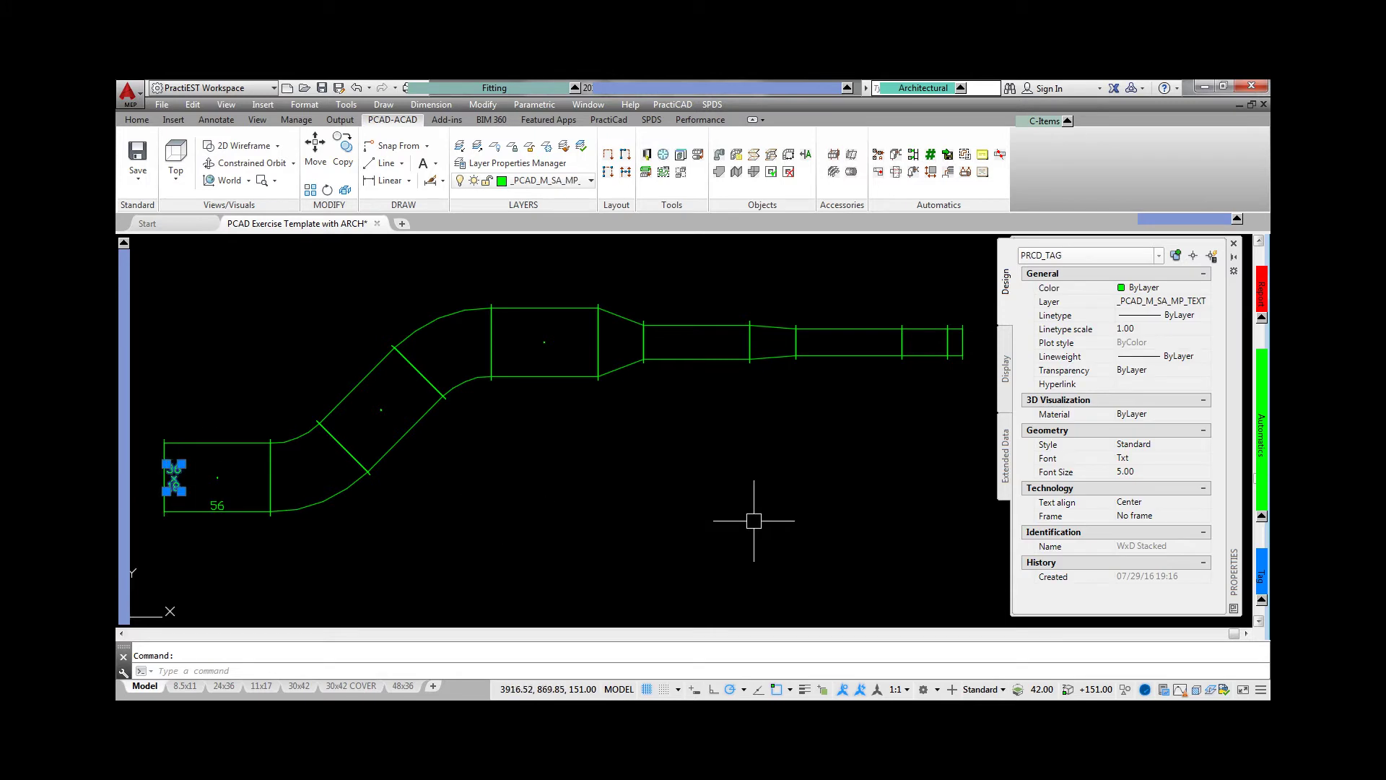
key(Escape)
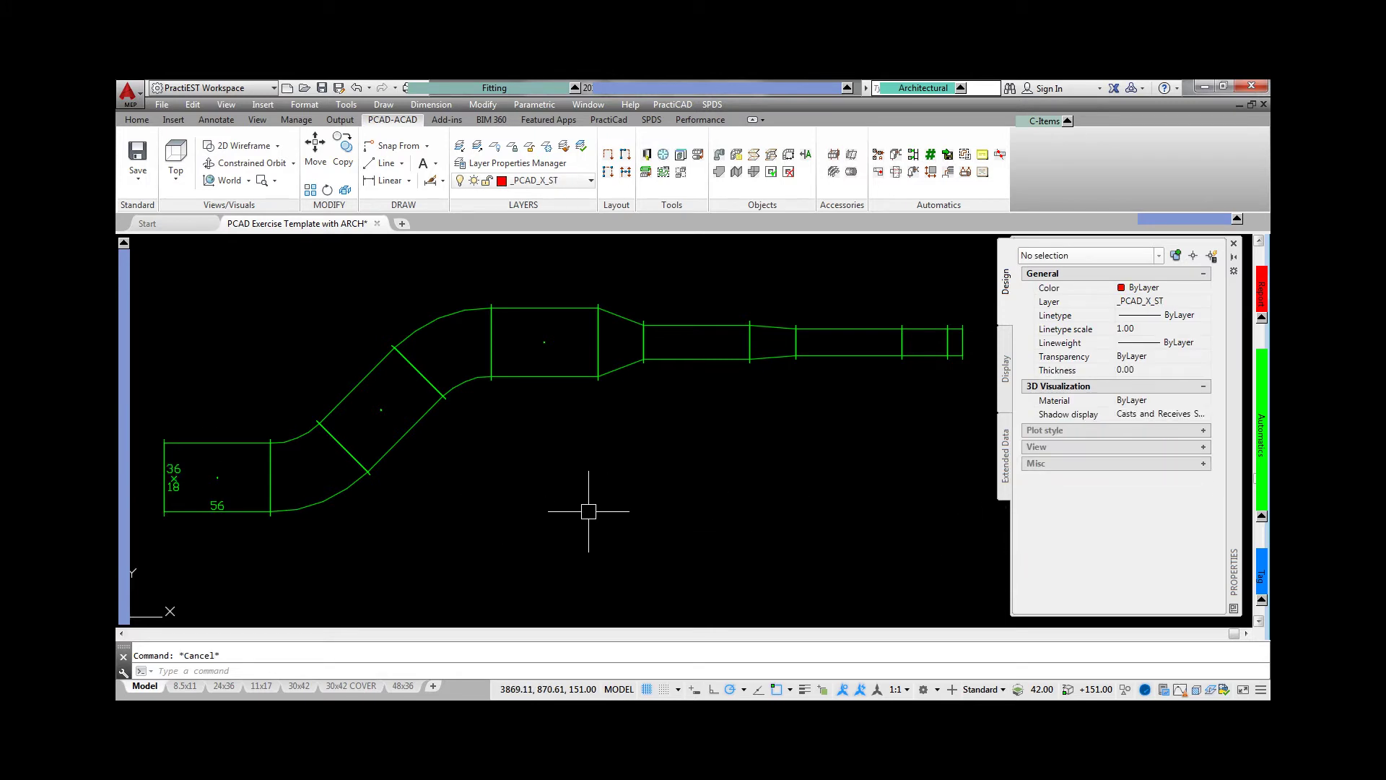
Step: Apply all tags to the angled duct between the two elbows and inspect its size tag's properties
click(446, 463)
click(397, 433)
mouse_move(1266, 394)
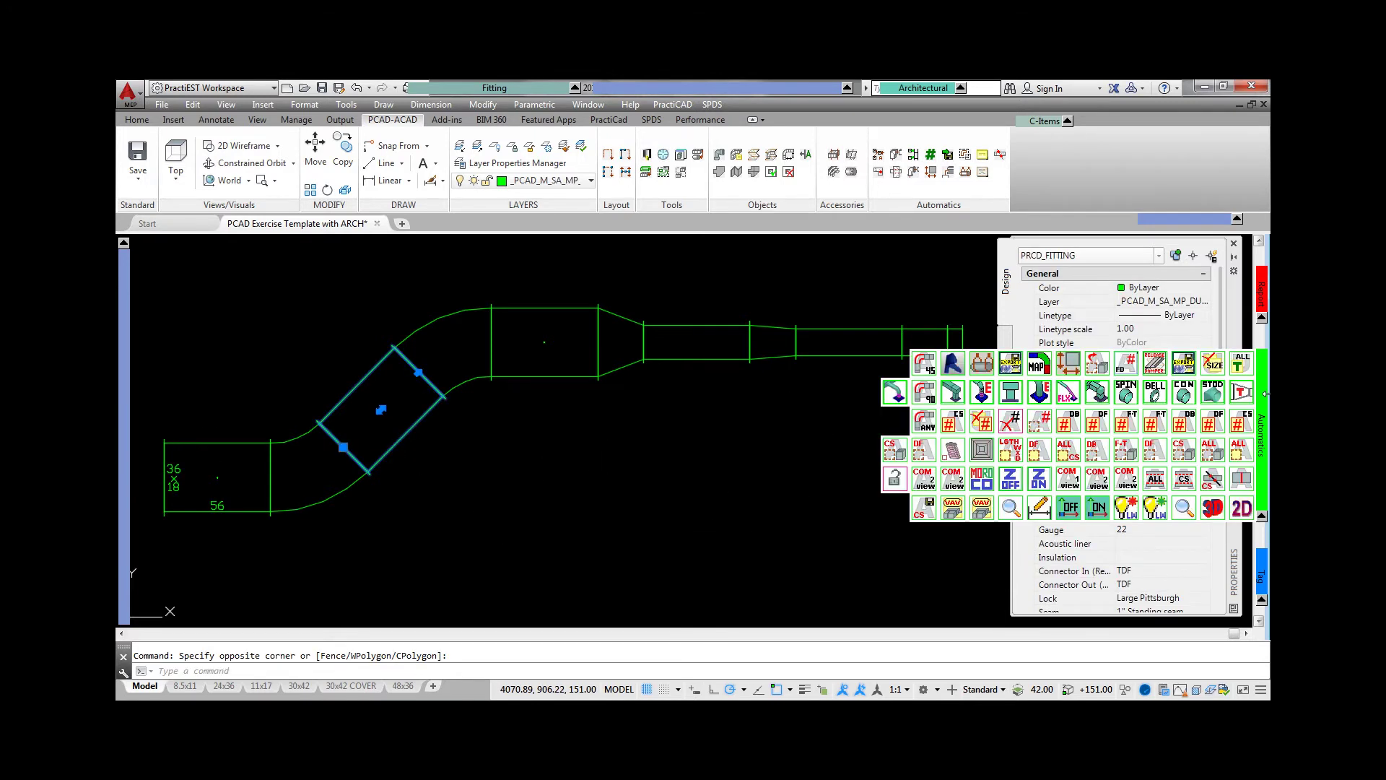
click(1243, 365)
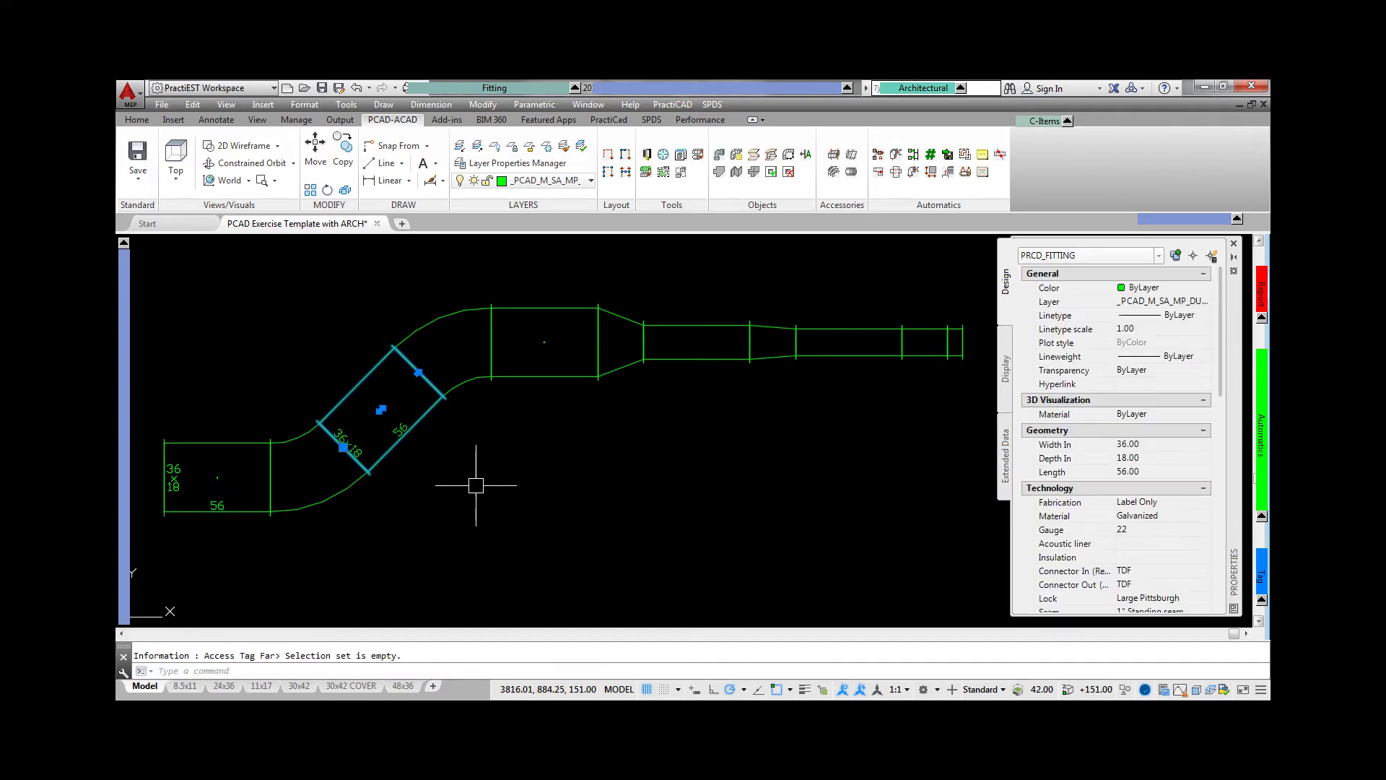
click(361, 441)
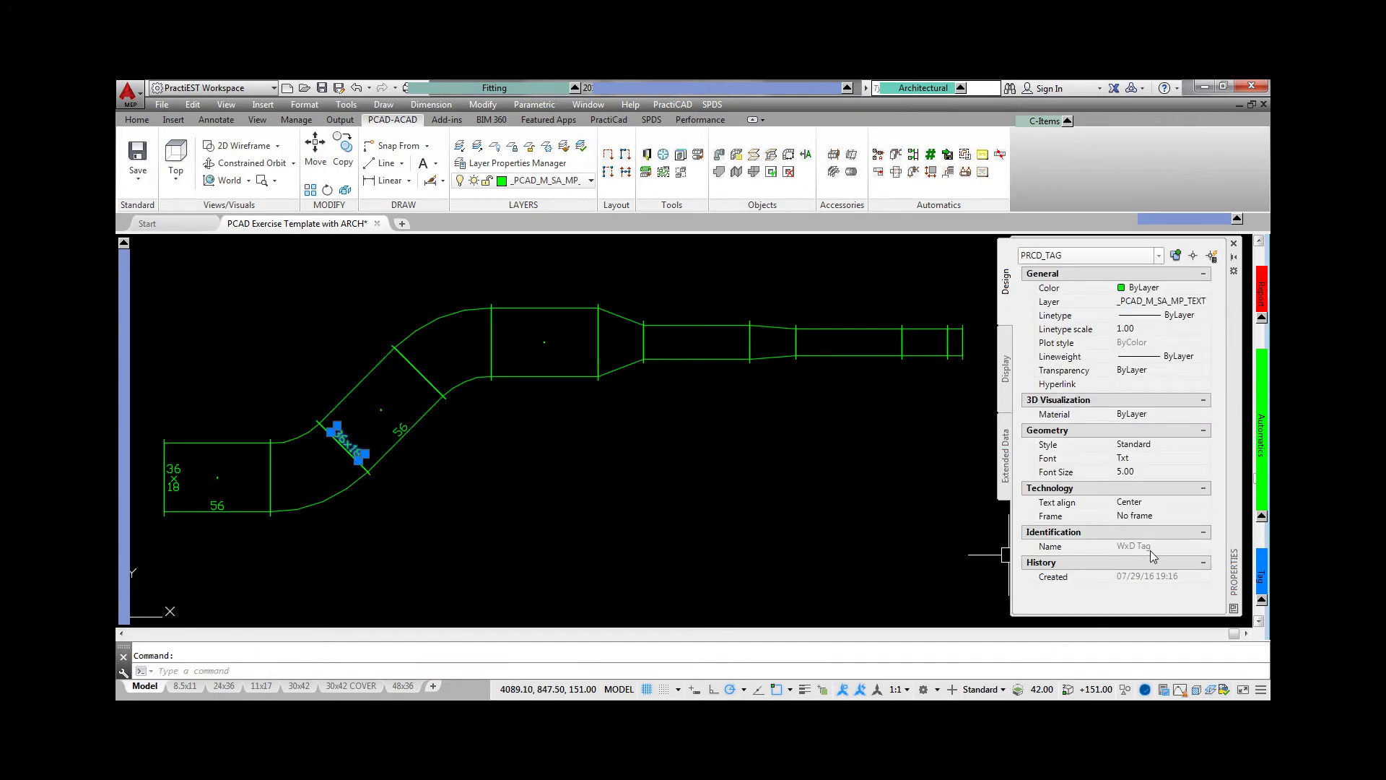
key(Escape)
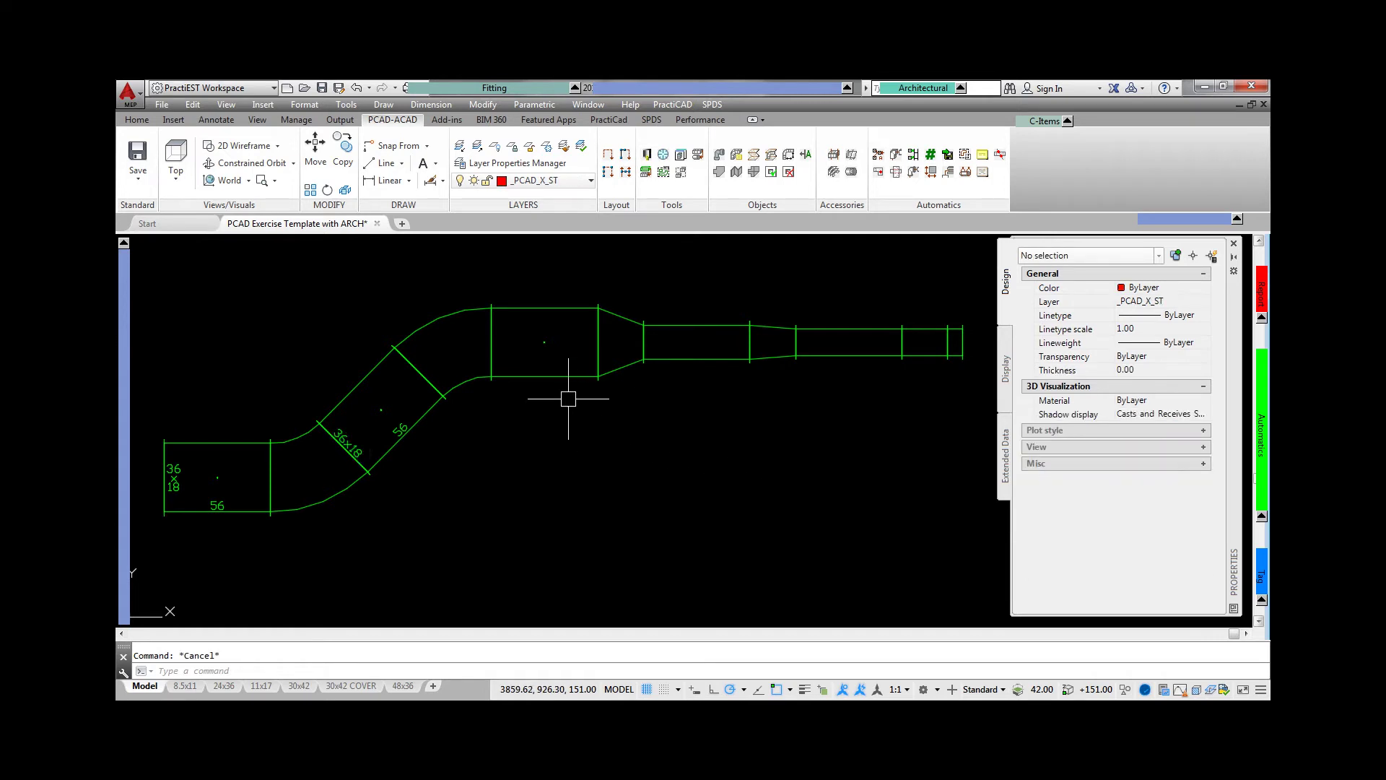
Step: Apply all tags to the straight duct between the second elbow and the transition
click(557, 377)
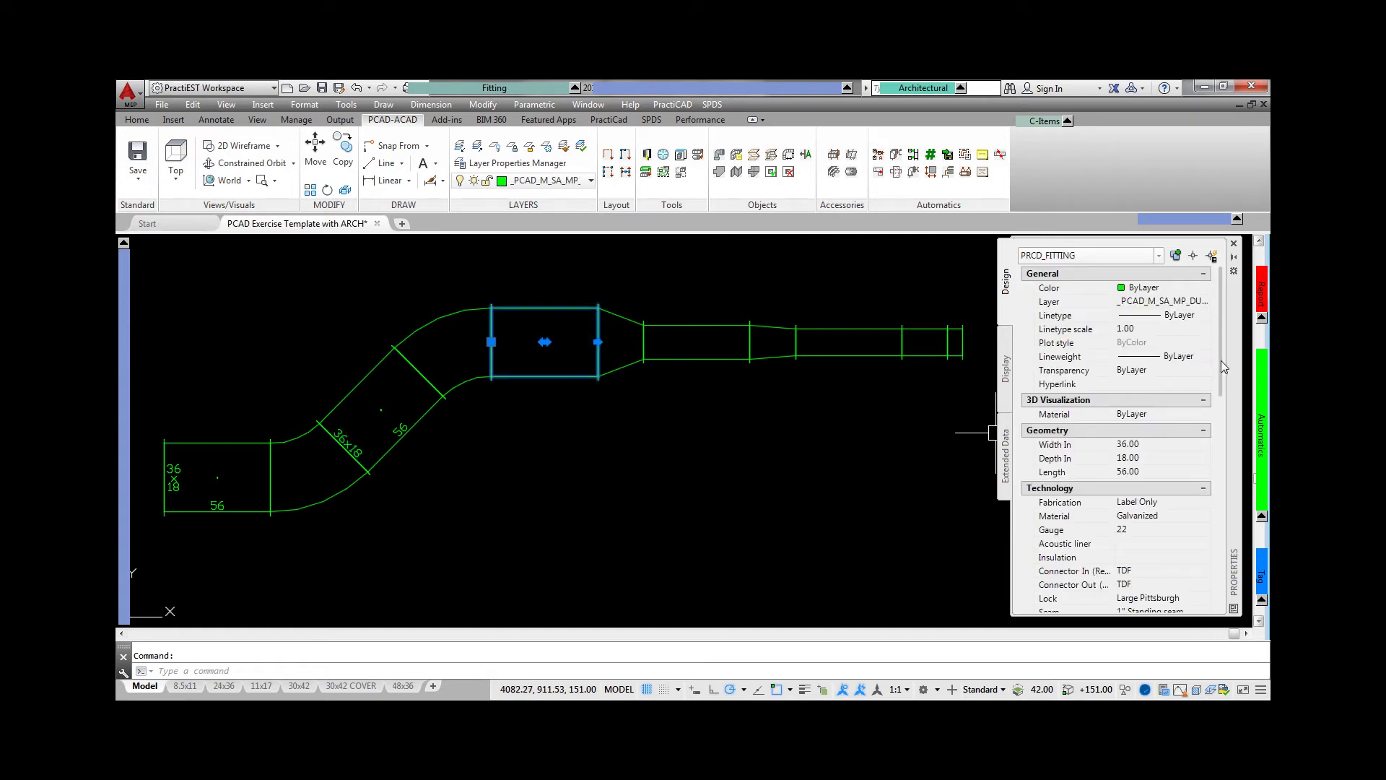
drag(1220, 361, 1227, 401)
mouse_move(1254, 383)
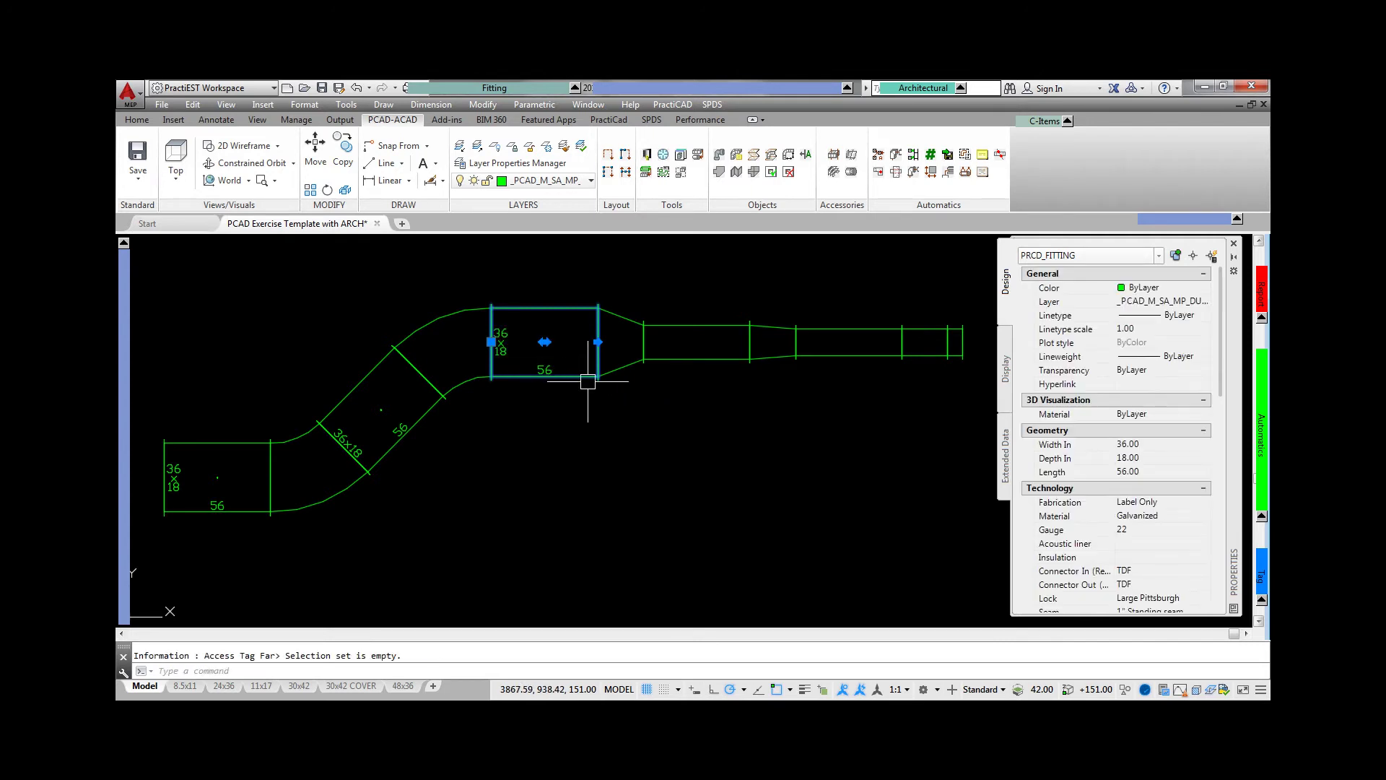
key(Escape)
Step: Apply all tags to the four narrower straight ducts downstream of the first transition
click(968, 389)
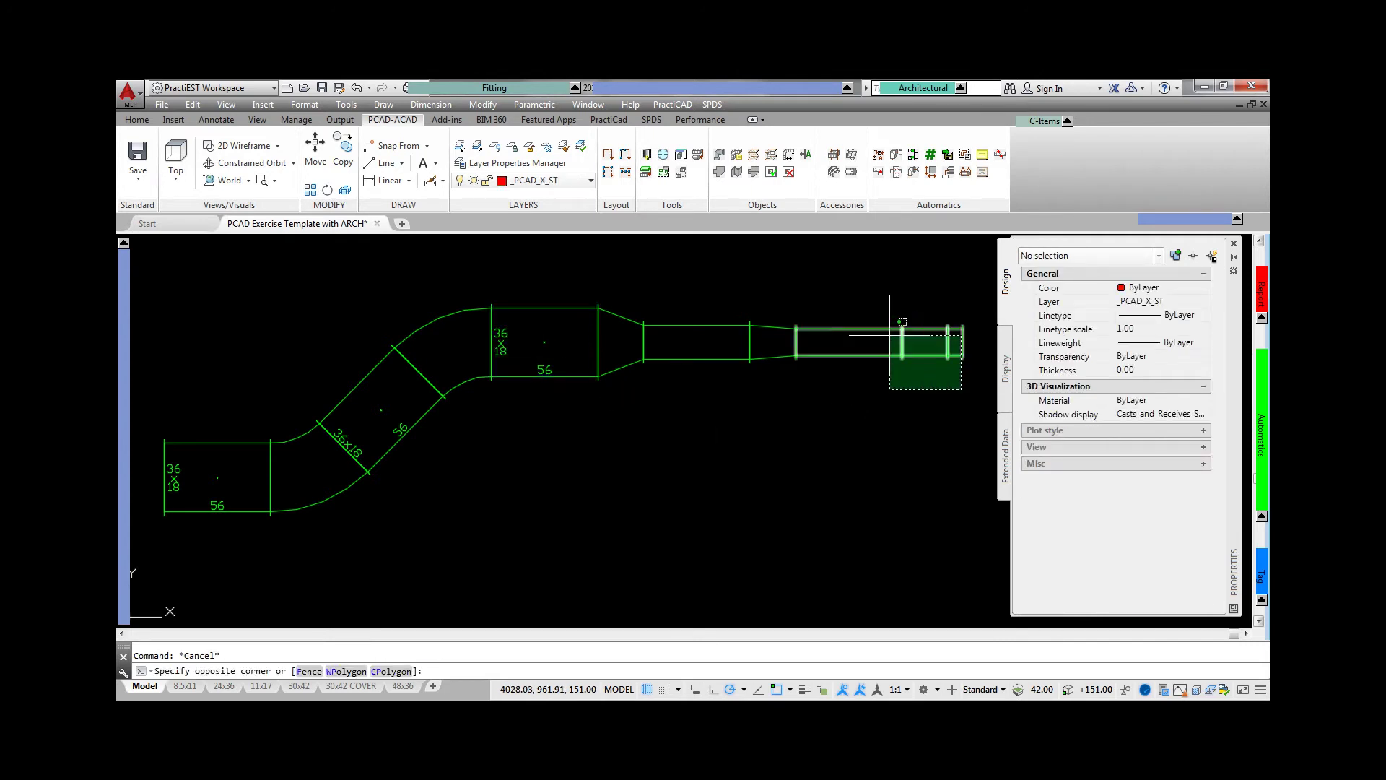
click(797, 317)
click(725, 402)
click(639, 296)
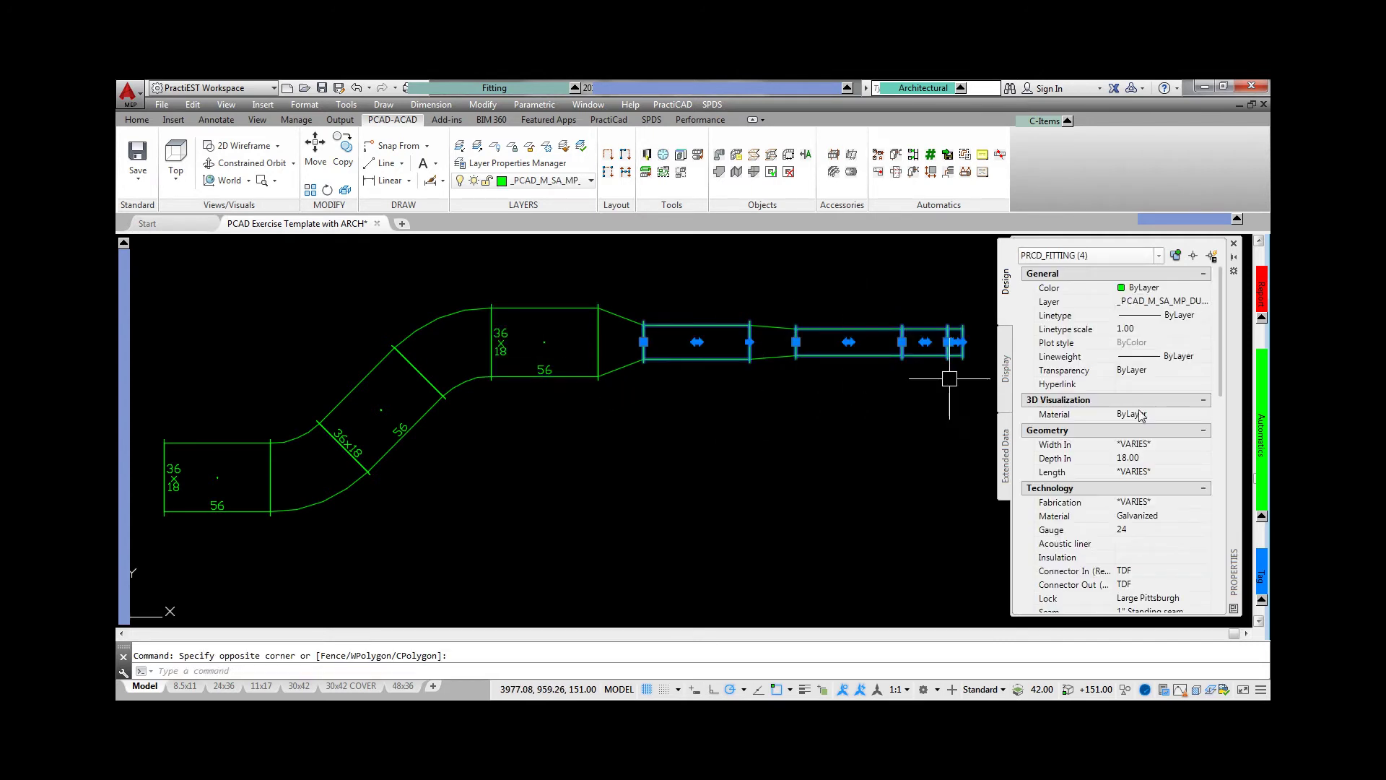
click(1242, 363)
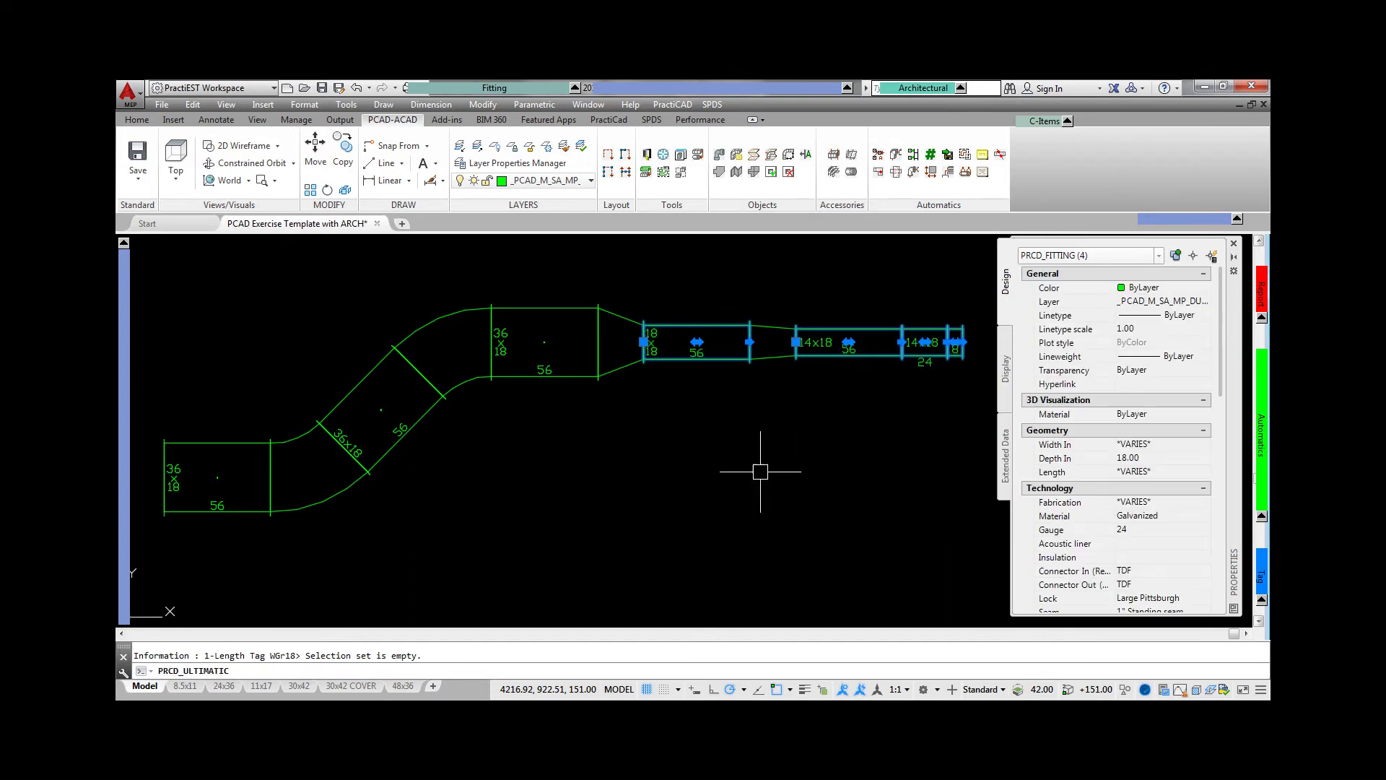
key(Escape)
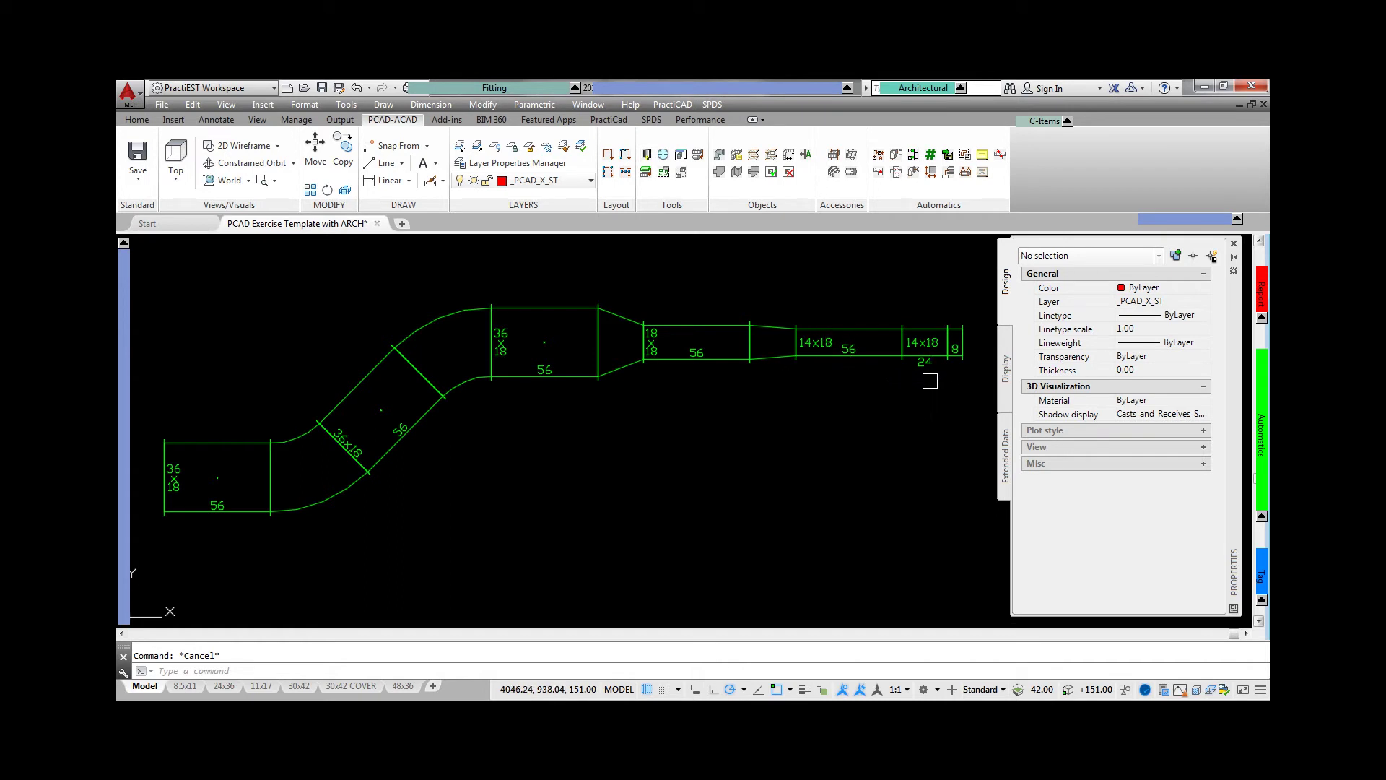
Step: Automatically number every fitting in the tagged run with circled piece number tags
mouse_move(1260, 403)
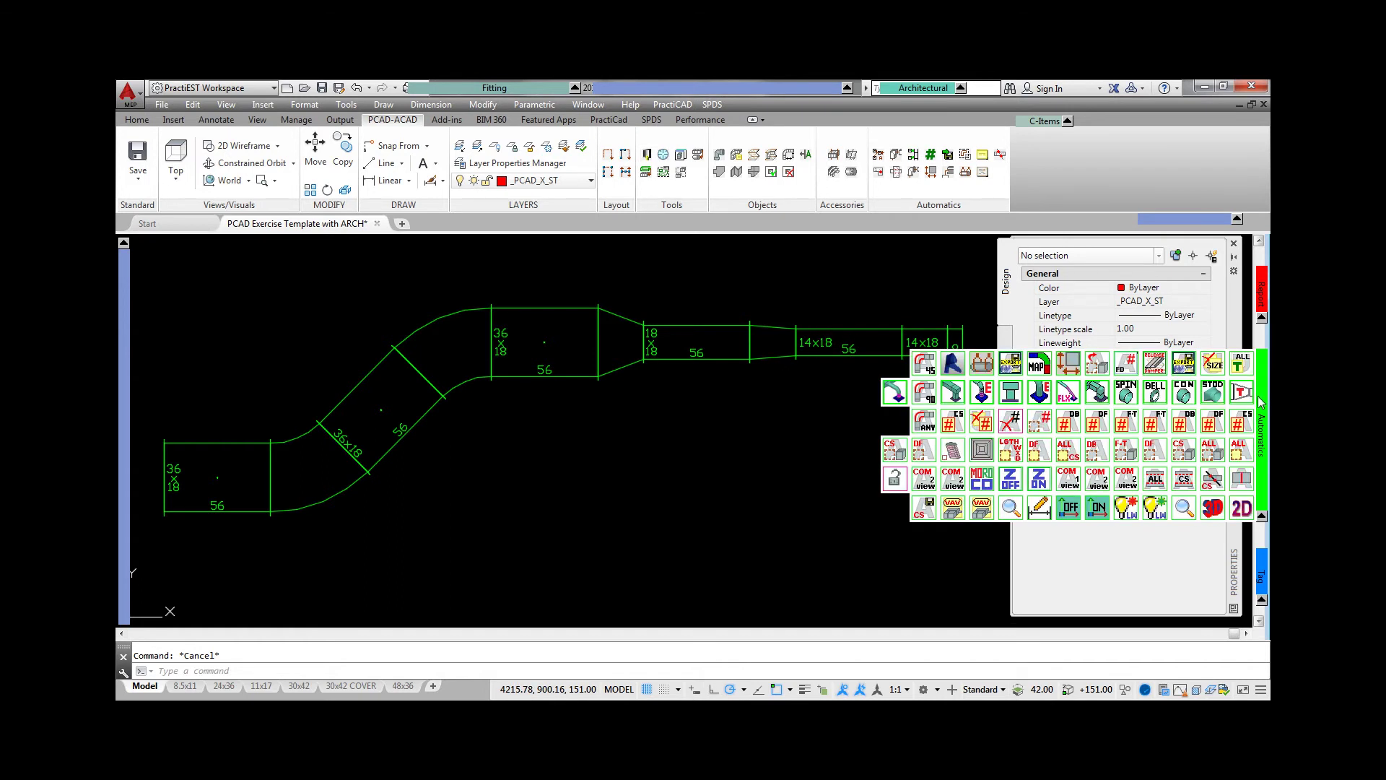
click(1218, 426)
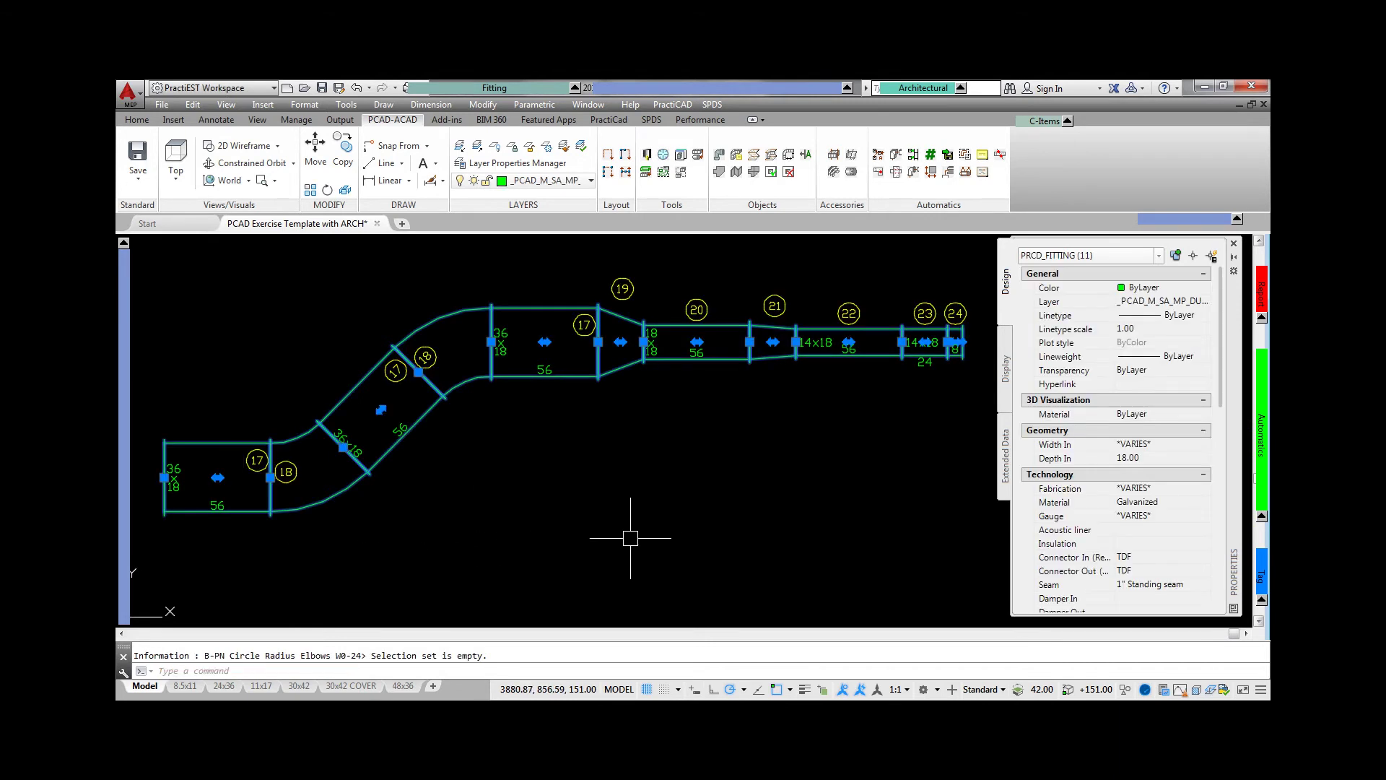
key(Escape)
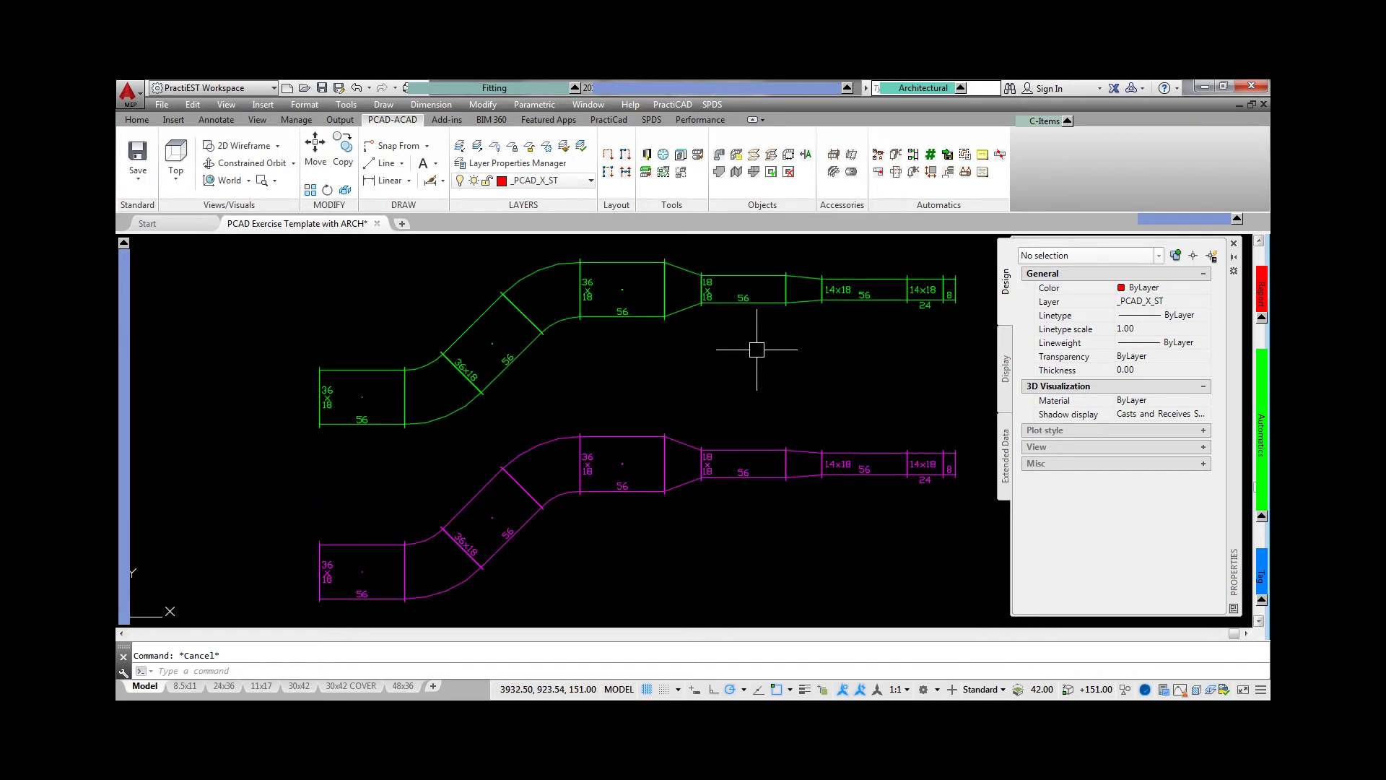
Step: Number the green supply run's fittings automatically, starting from its first straight duct
click(1262, 453)
click(1220, 425)
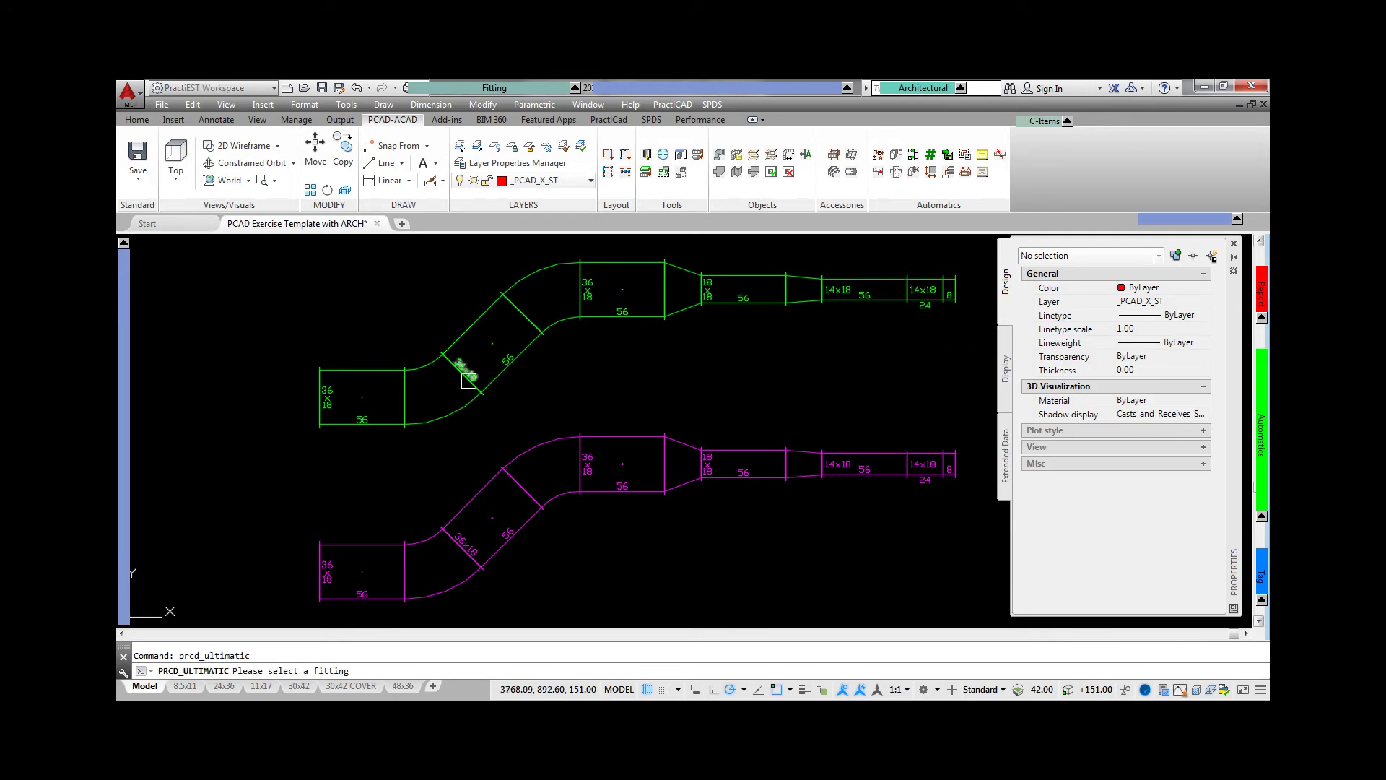
click(369, 376)
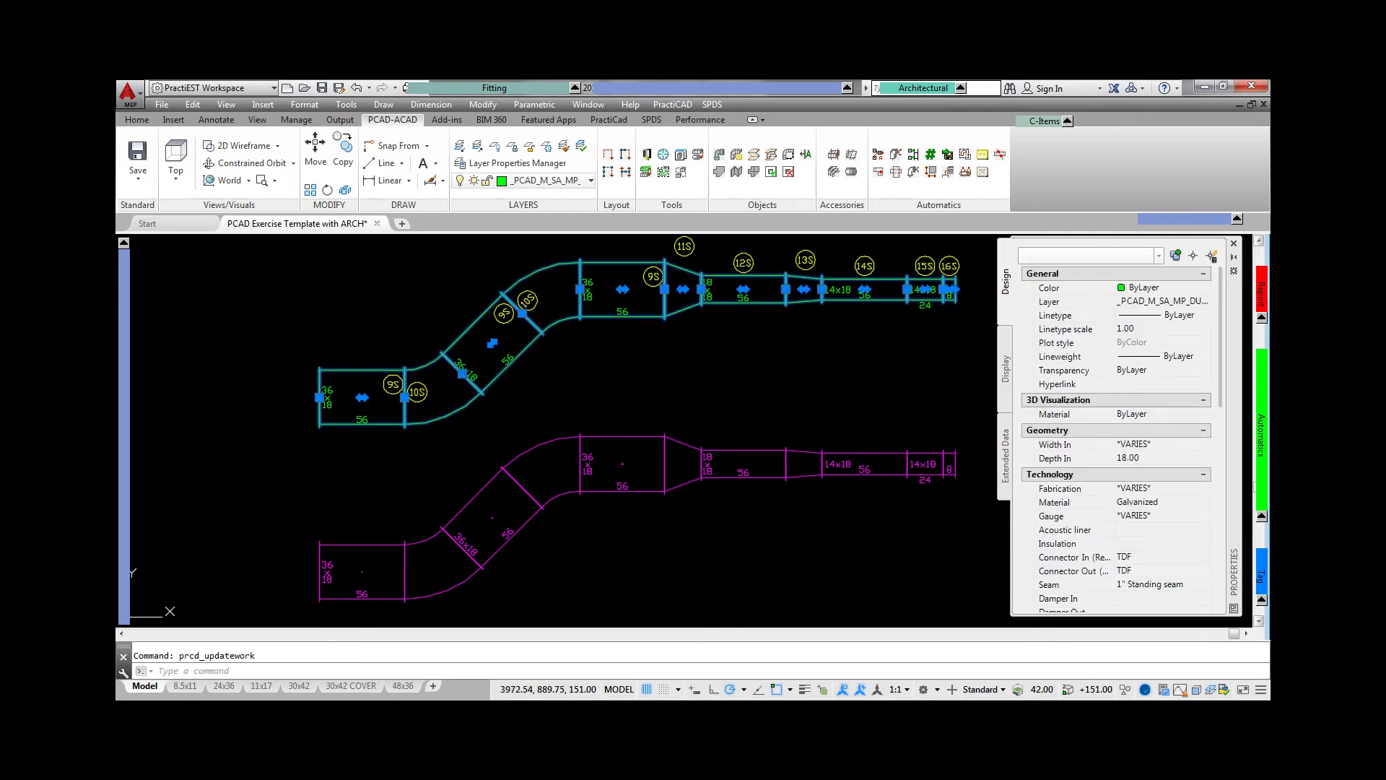
key(Escape)
Step: Number the magenta return run's fittings from its first straight duct and compare the number tags of both runs
key(Return)
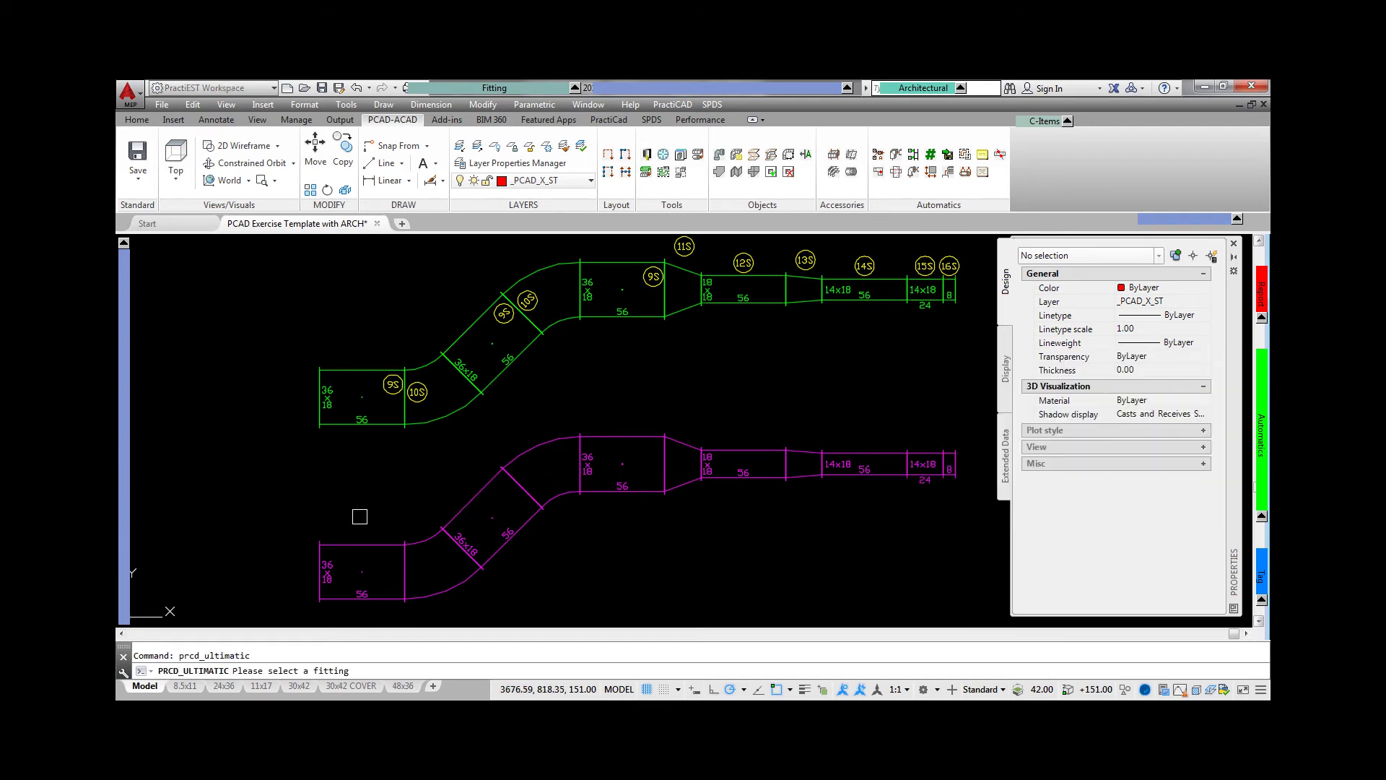
click(365, 547)
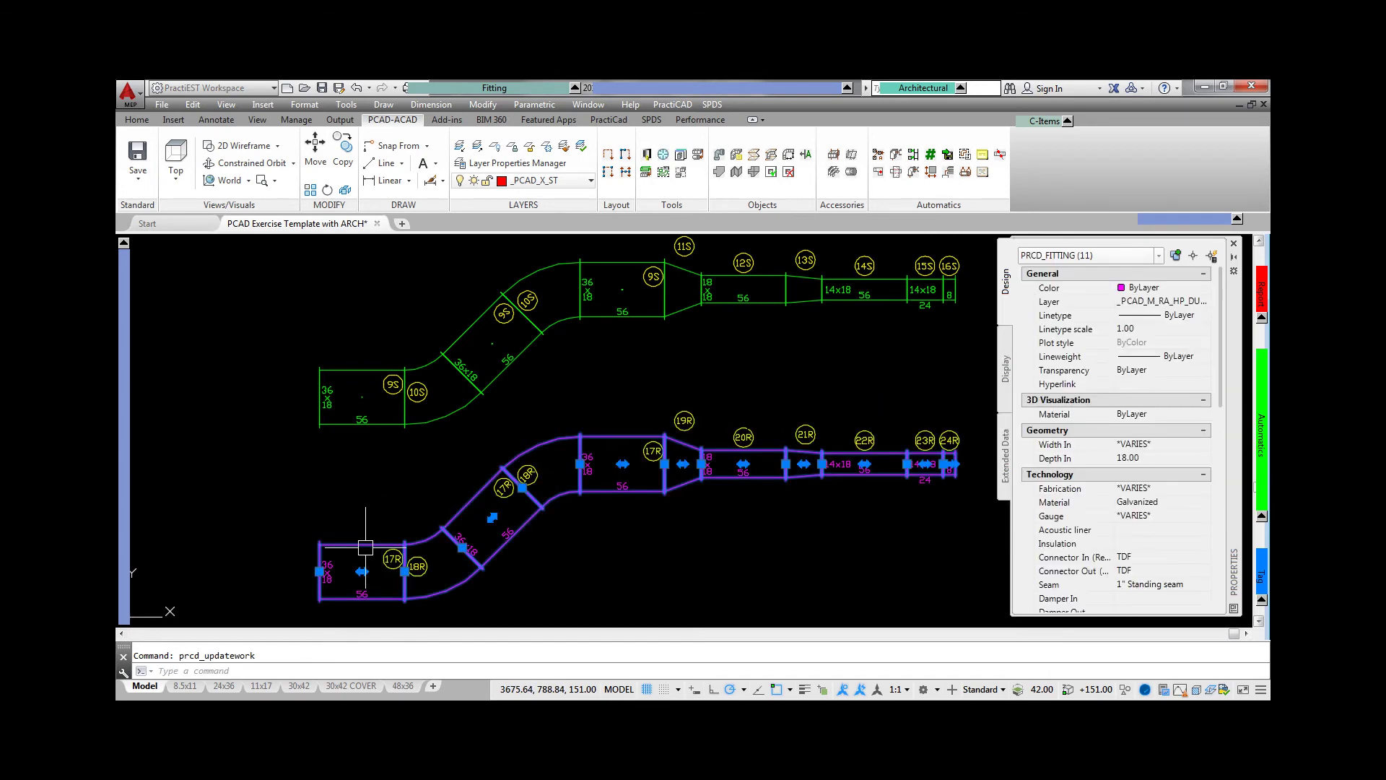
key(Escape)
scroll(565, 503, up, 4)
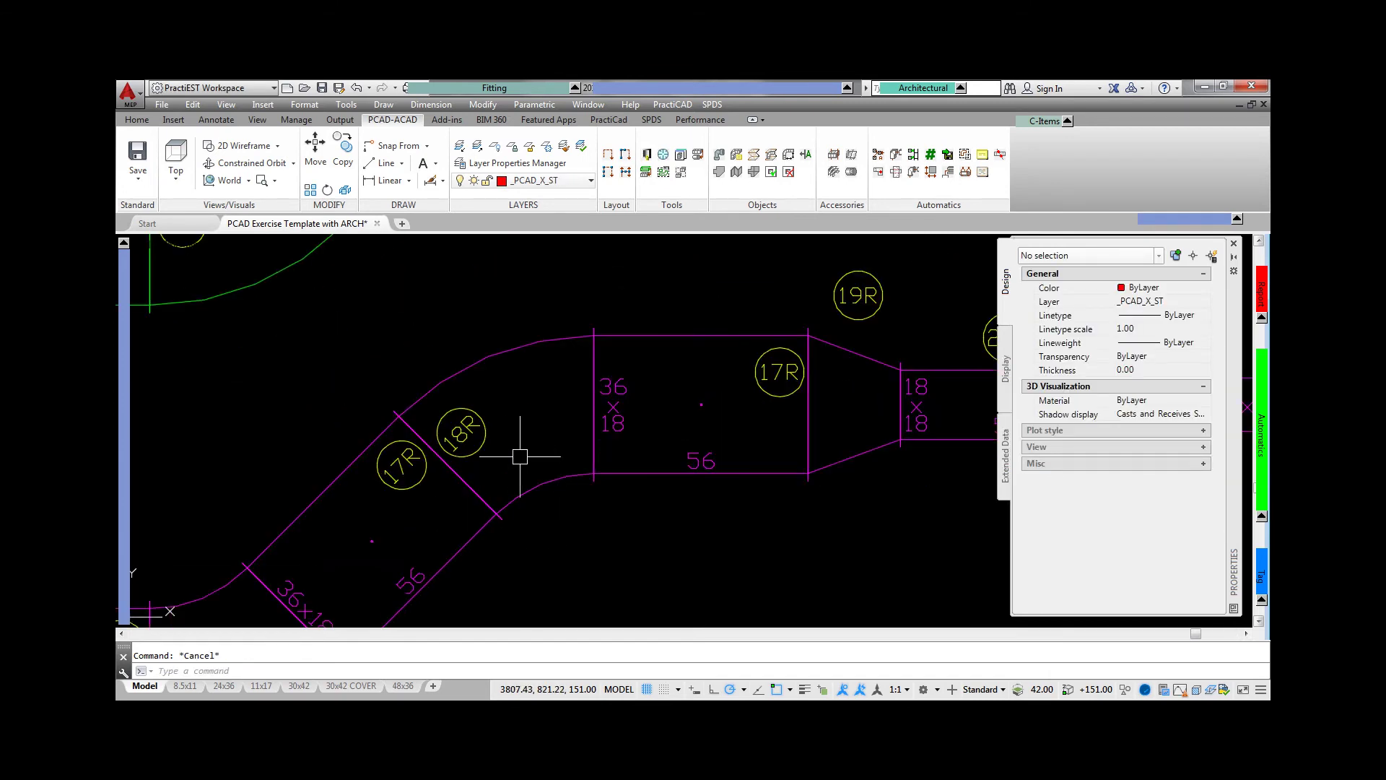
middle_drag(402, 303, 522, 441)
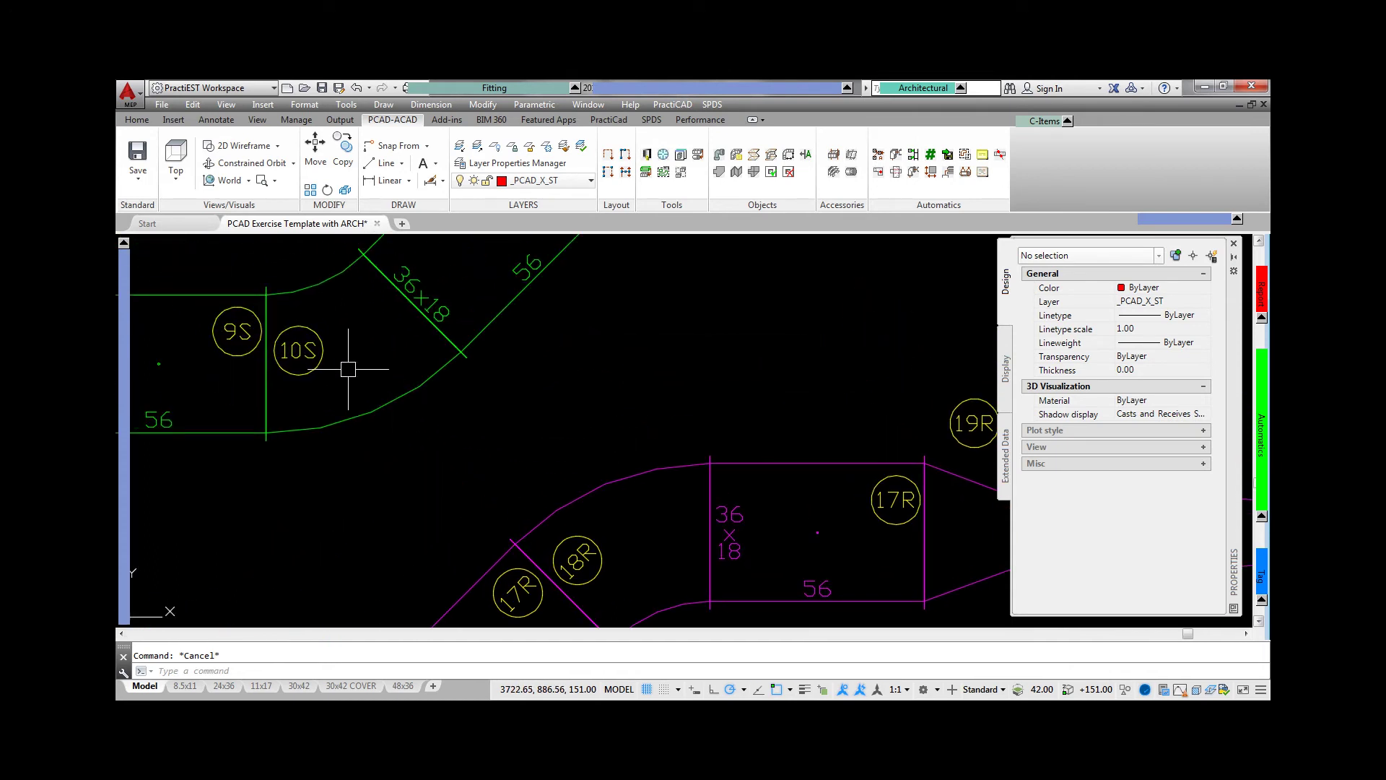
scroll(262, 590, down, 3)
Step: Number the fittings of the single green run automatically, starting from the first 36x18 duct
mouse_move(1256, 466)
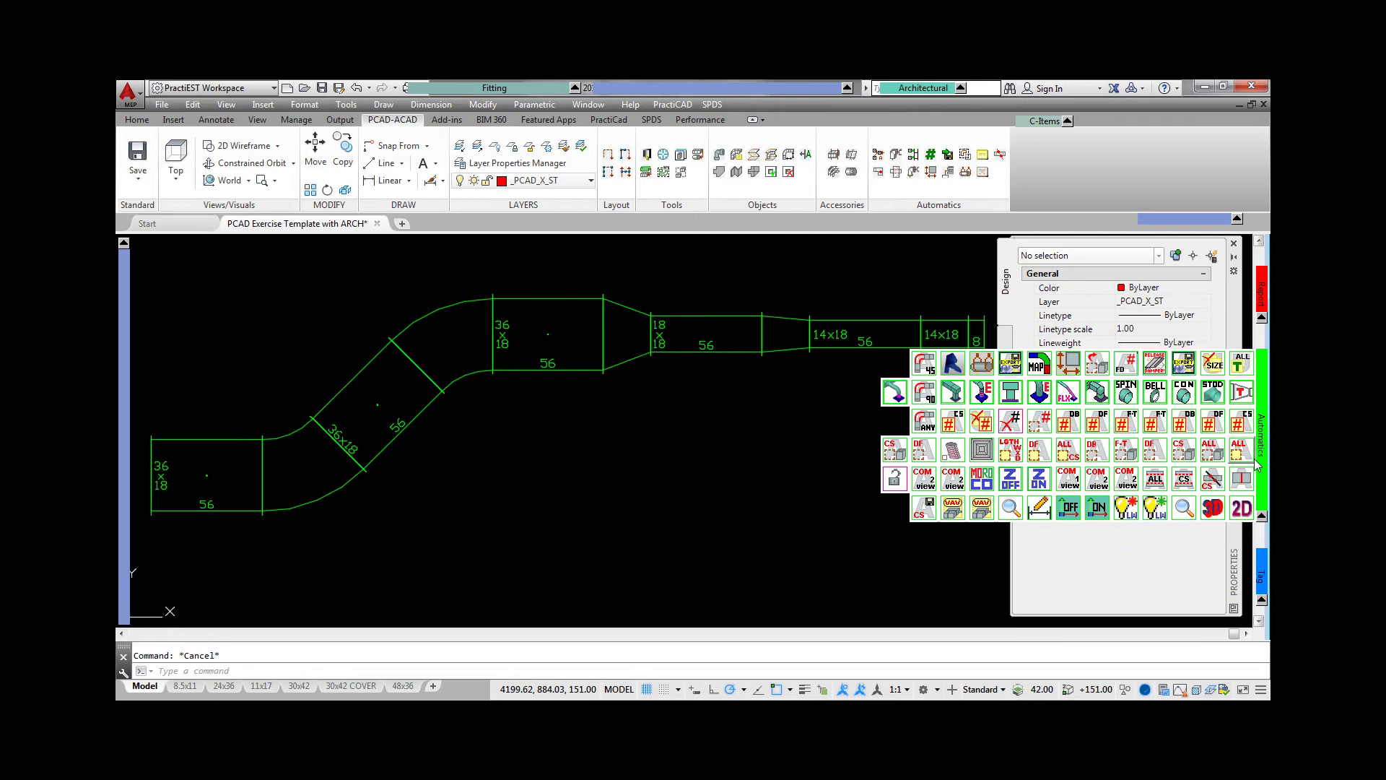
click(1206, 427)
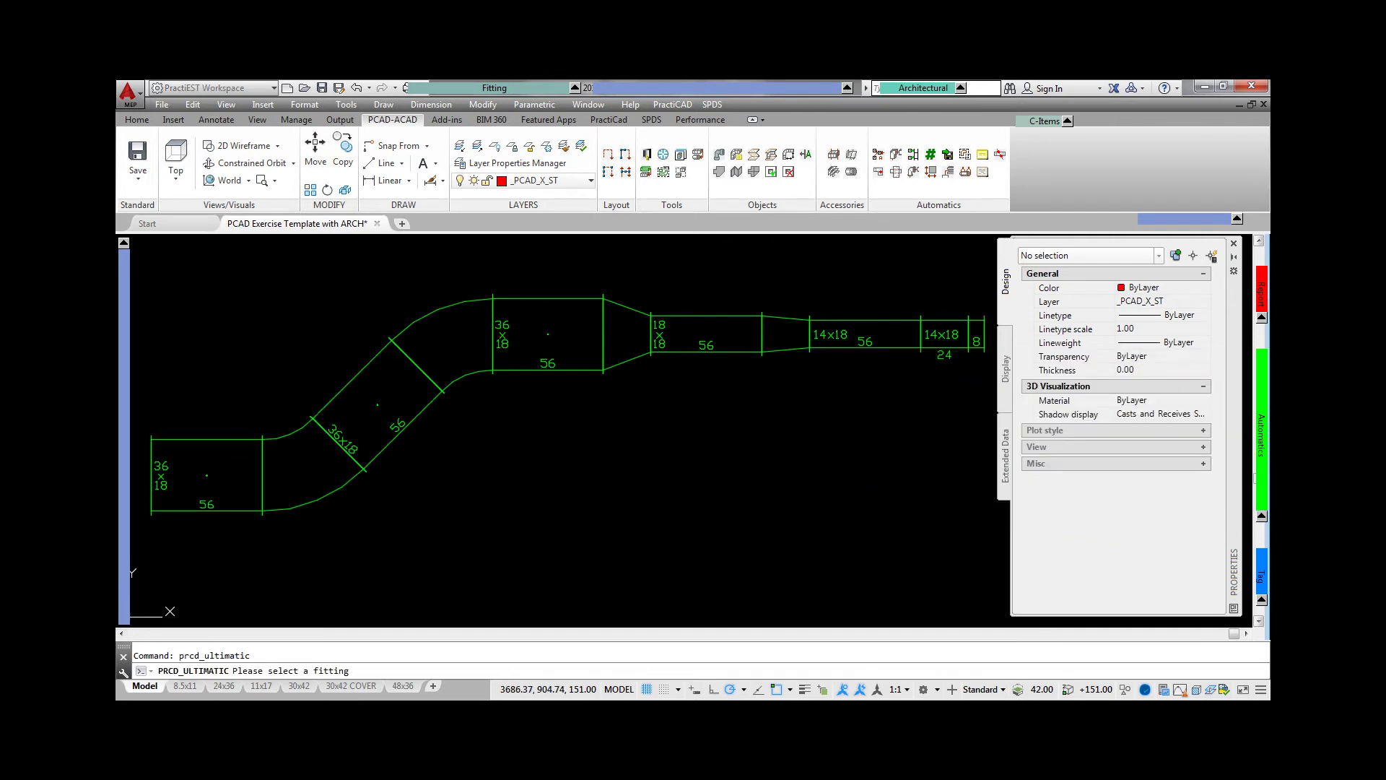
click(248, 498)
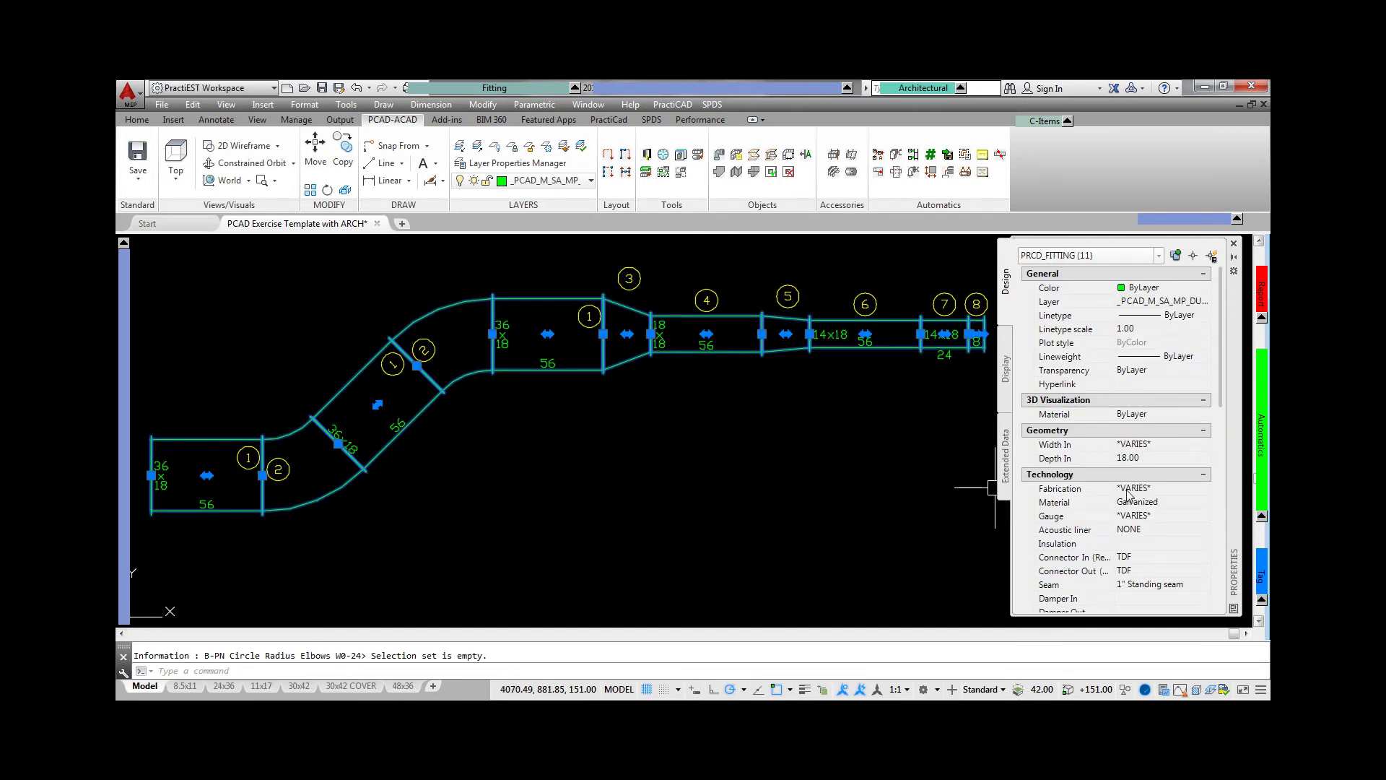
Step: Keep the numbered run's material as Galvanized and set its acoustic liner to 1" Acoustic Liner
click(1148, 502)
click(1204, 501)
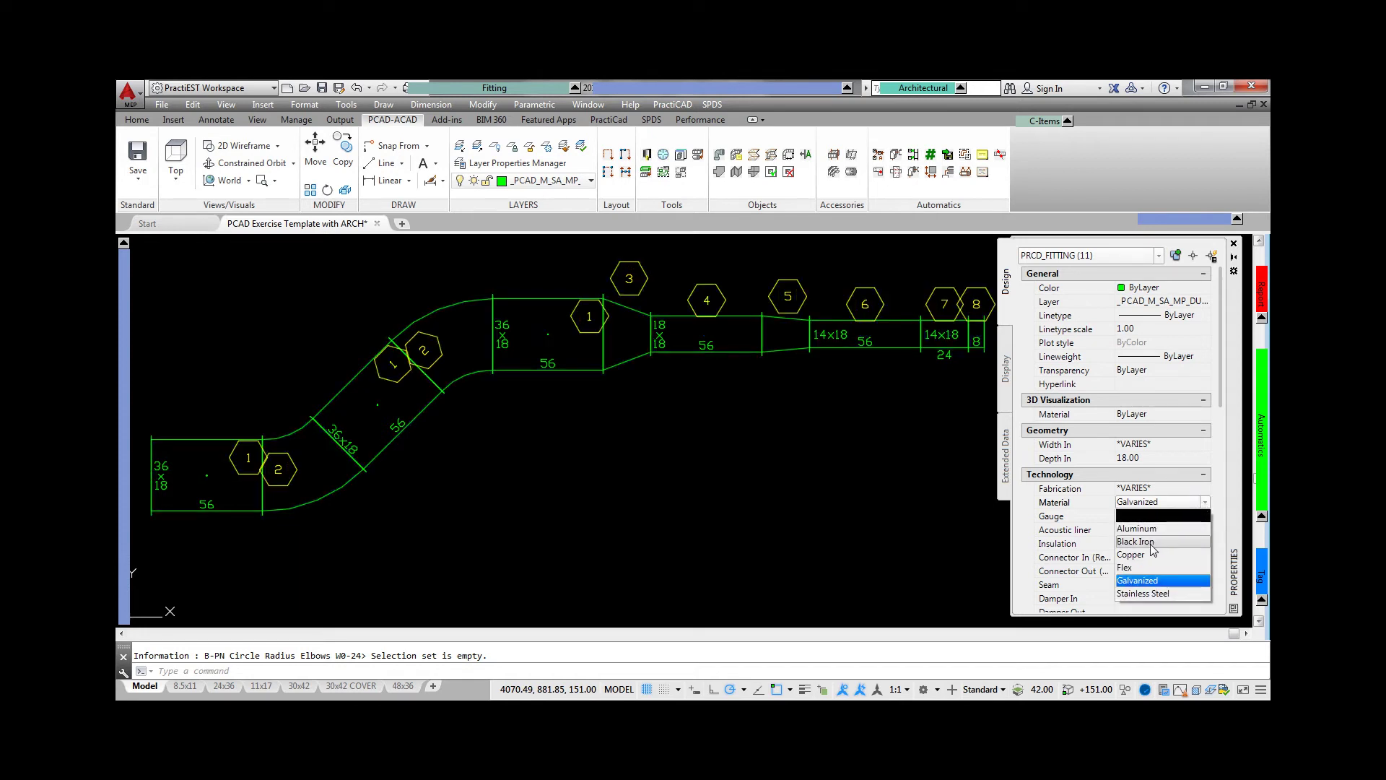
click(1147, 582)
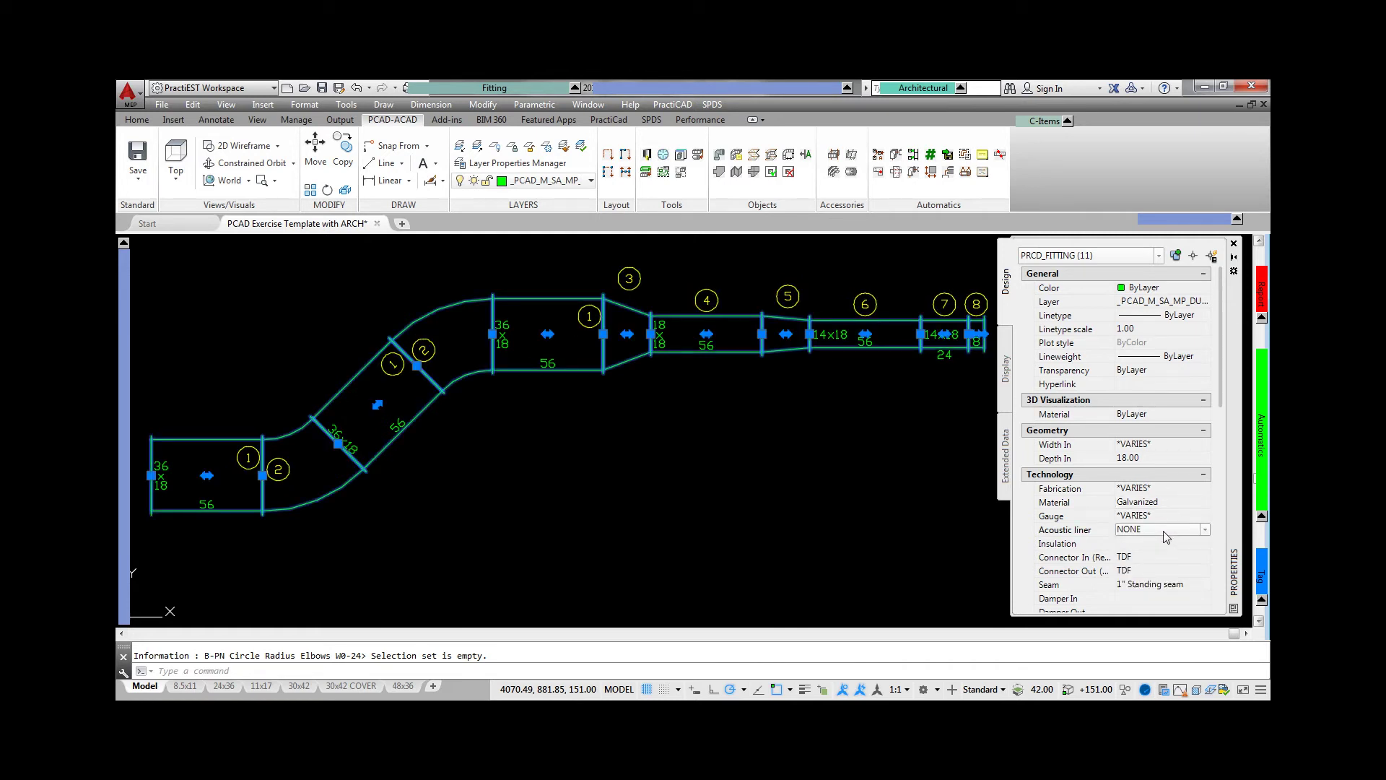
click(1203, 531)
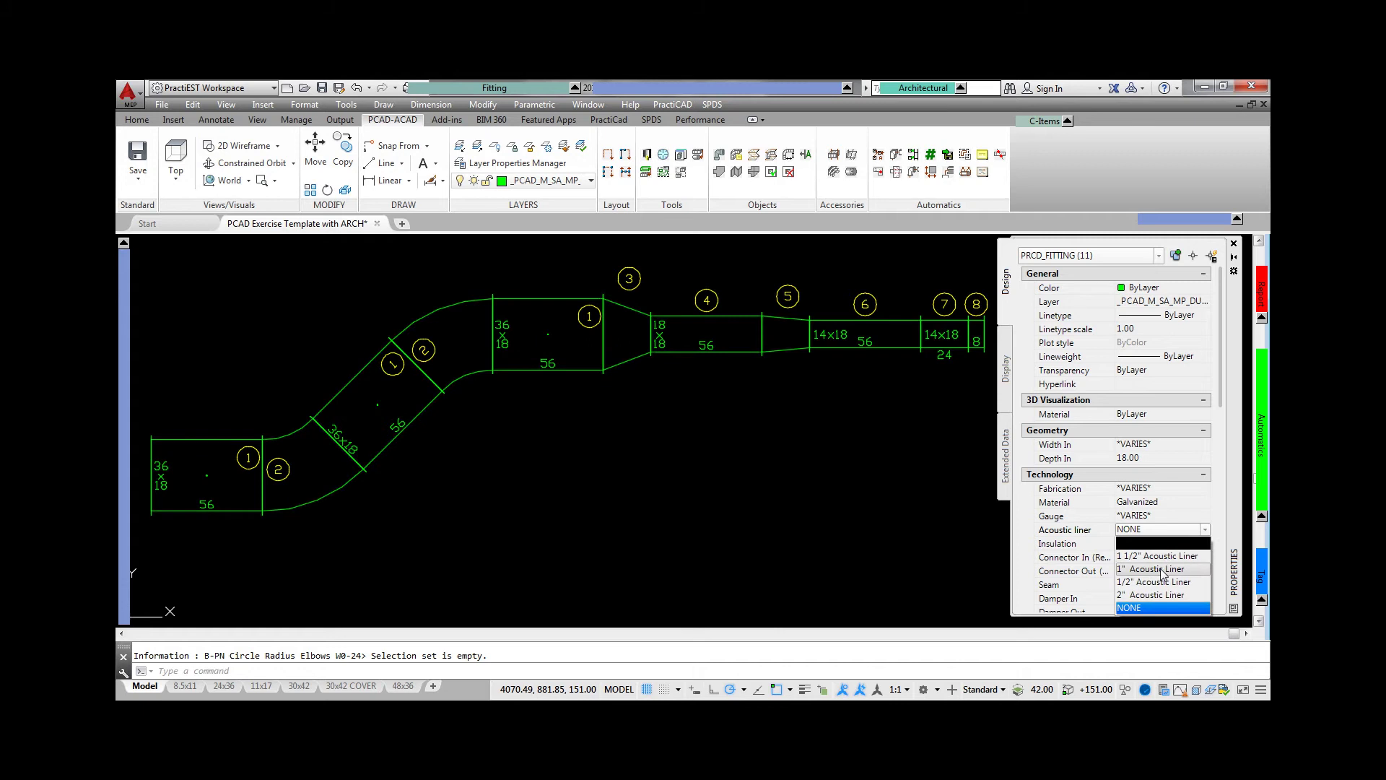
click(1162, 570)
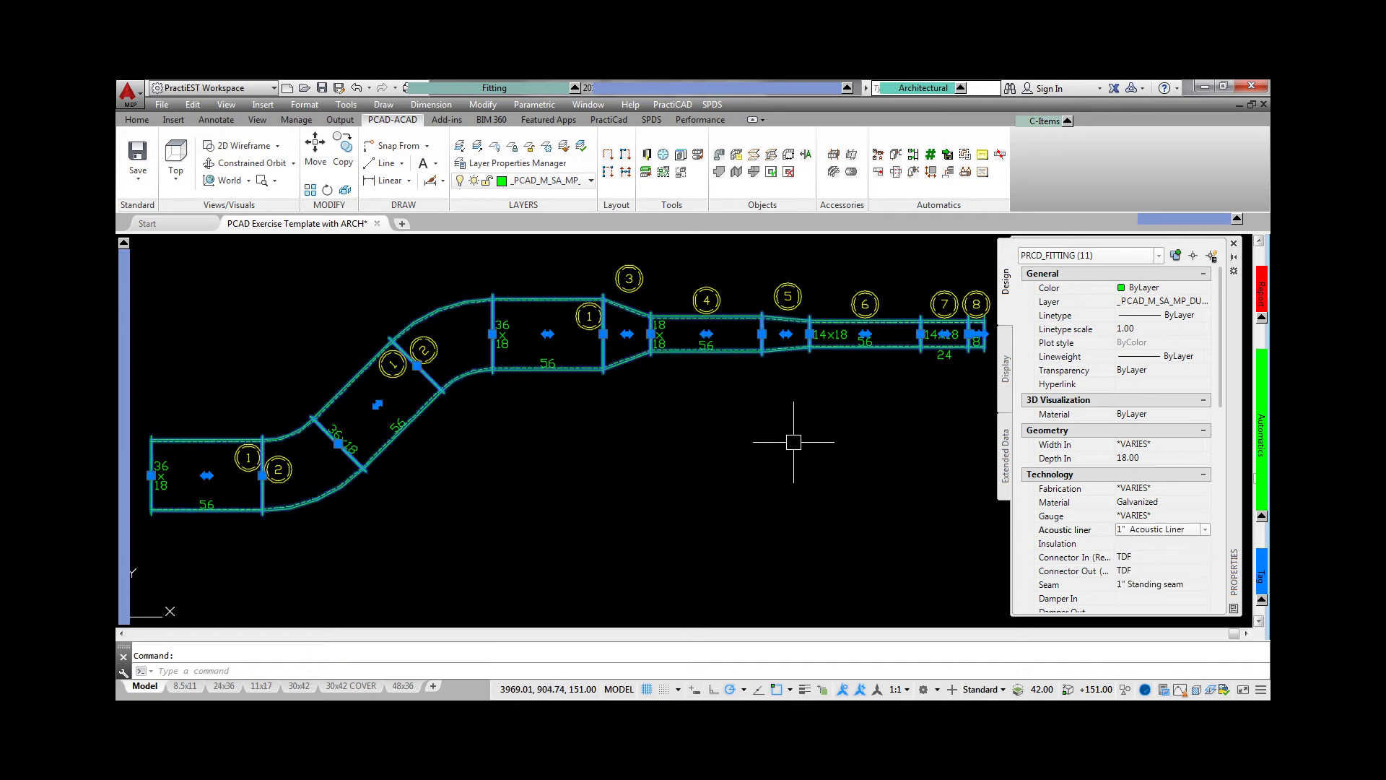
key(Escape)
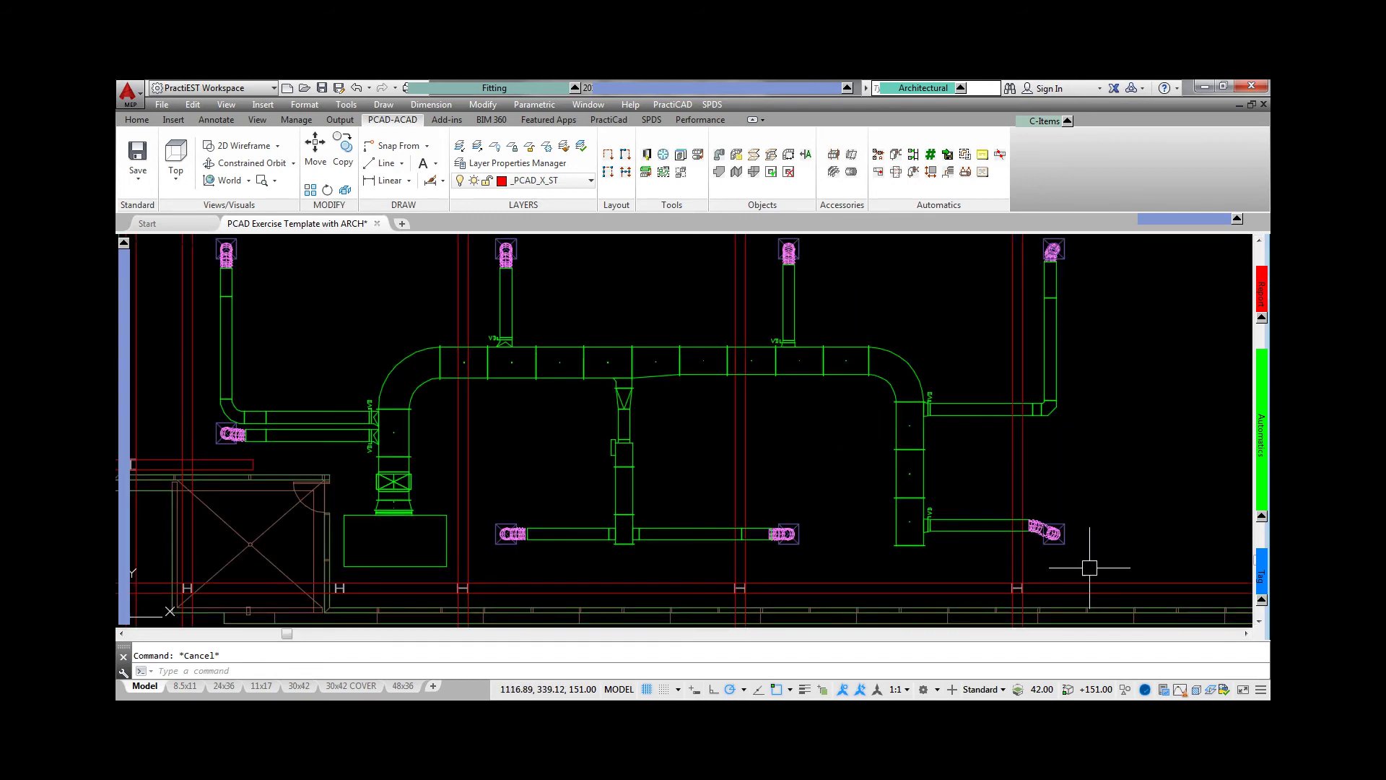
Step: Apply all tags to the entire duct system in the floor plan, including branches and diffusers
click(1122, 558)
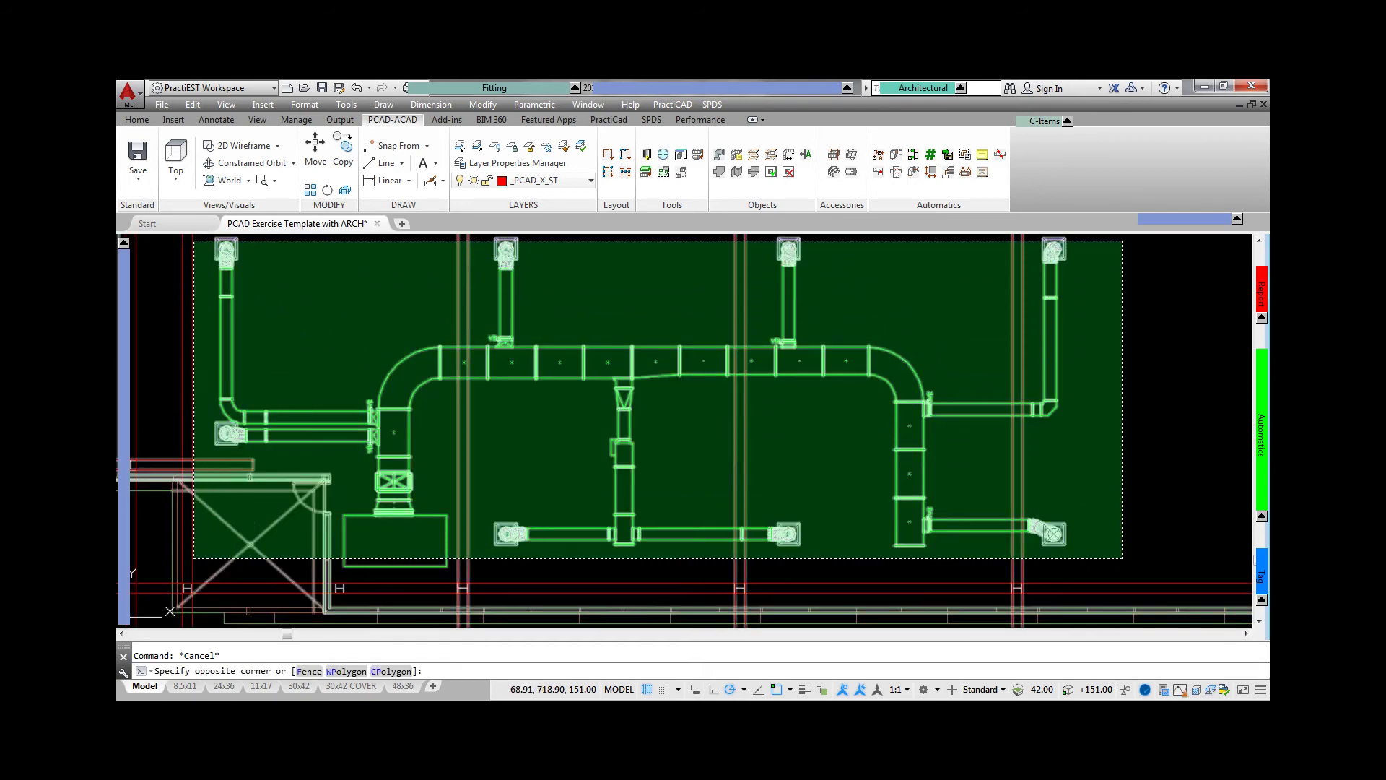
click(192, 249)
mouse_move(1265, 387)
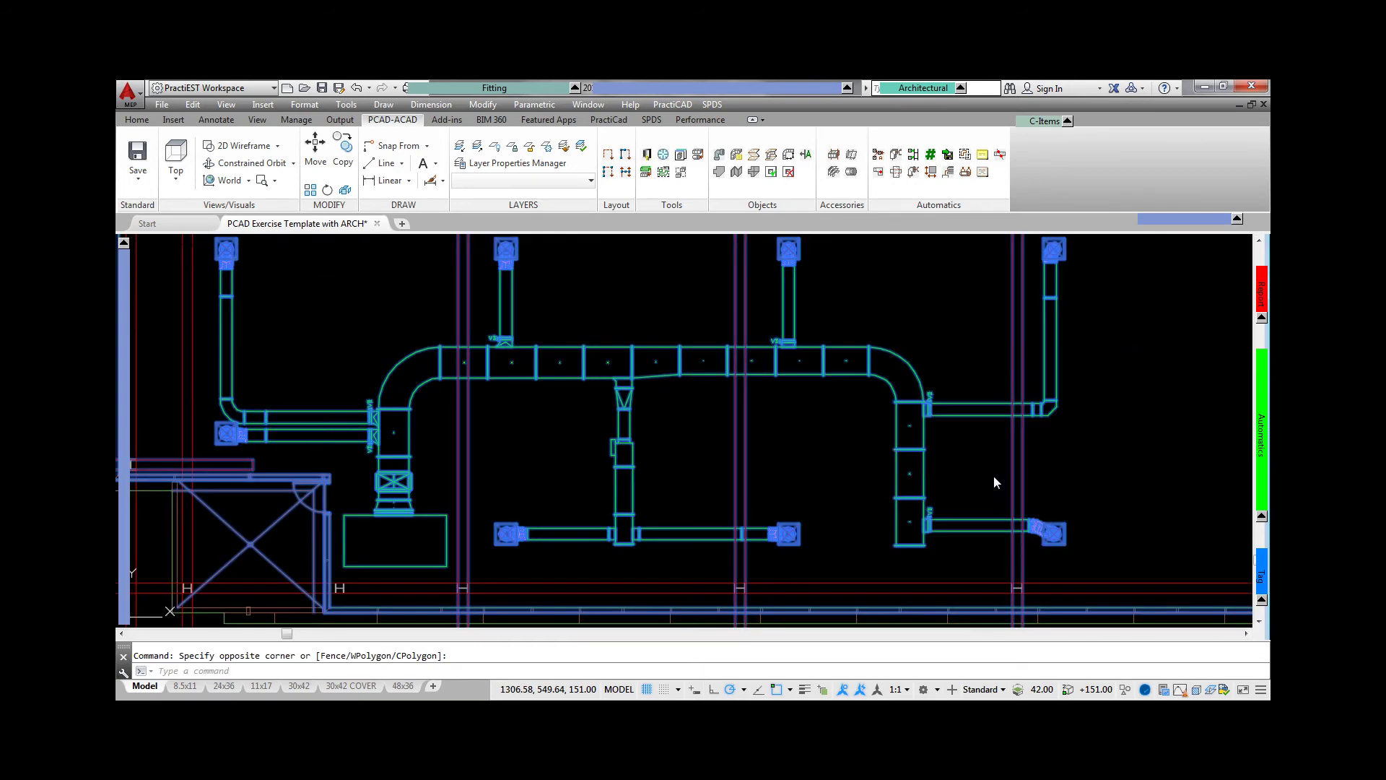
key(Escape)
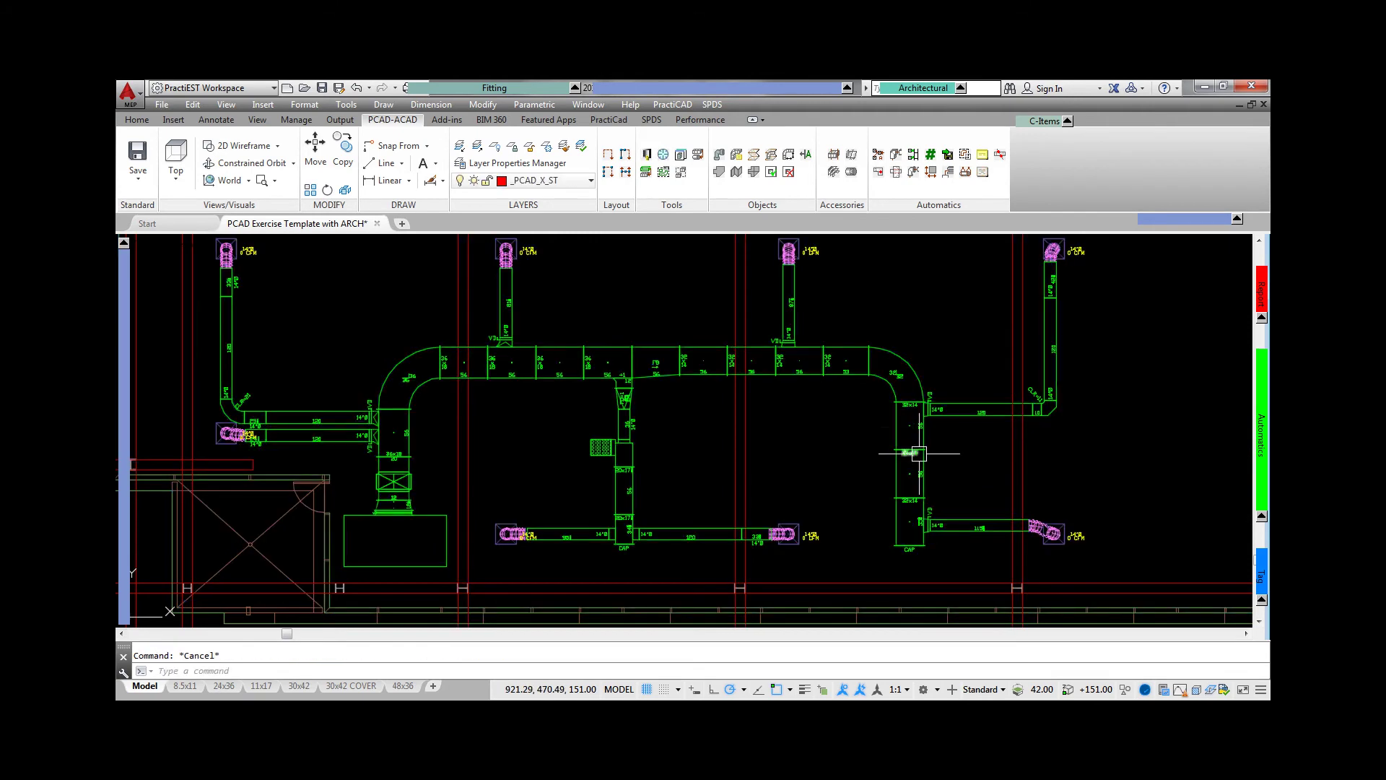
Step: Number the whole duct system's fittings automatically from the equipment unit and inspect the piece numbers near the main duct's elbow
mouse_move(1267, 468)
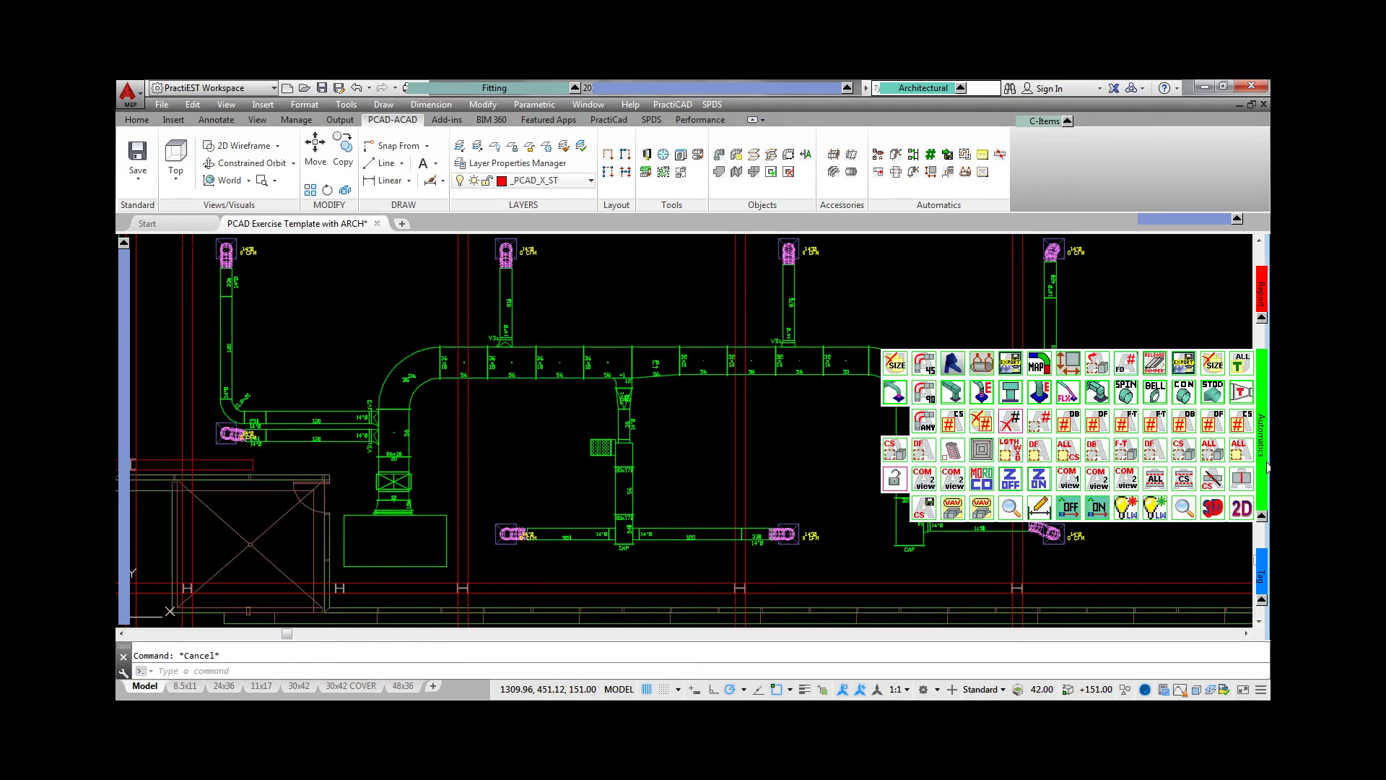
click(1216, 423)
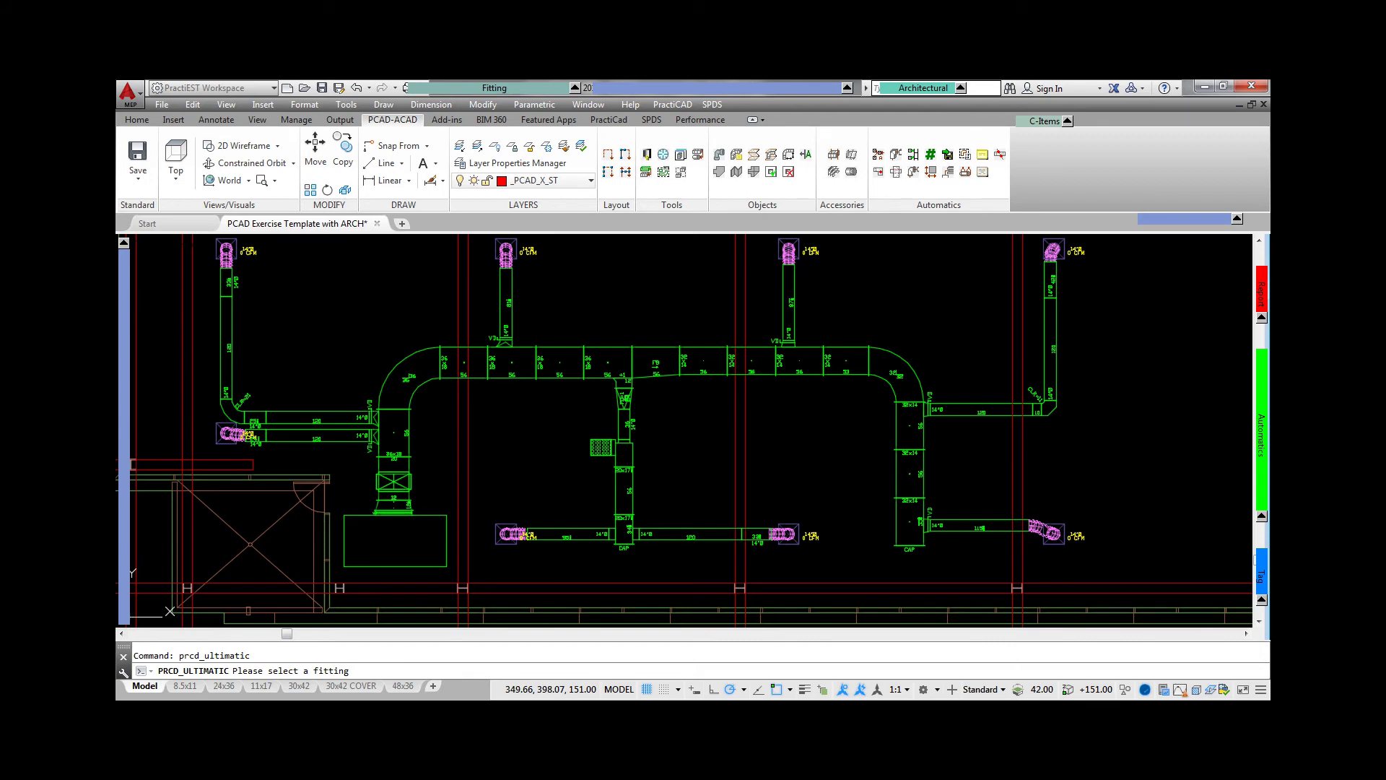
click(429, 515)
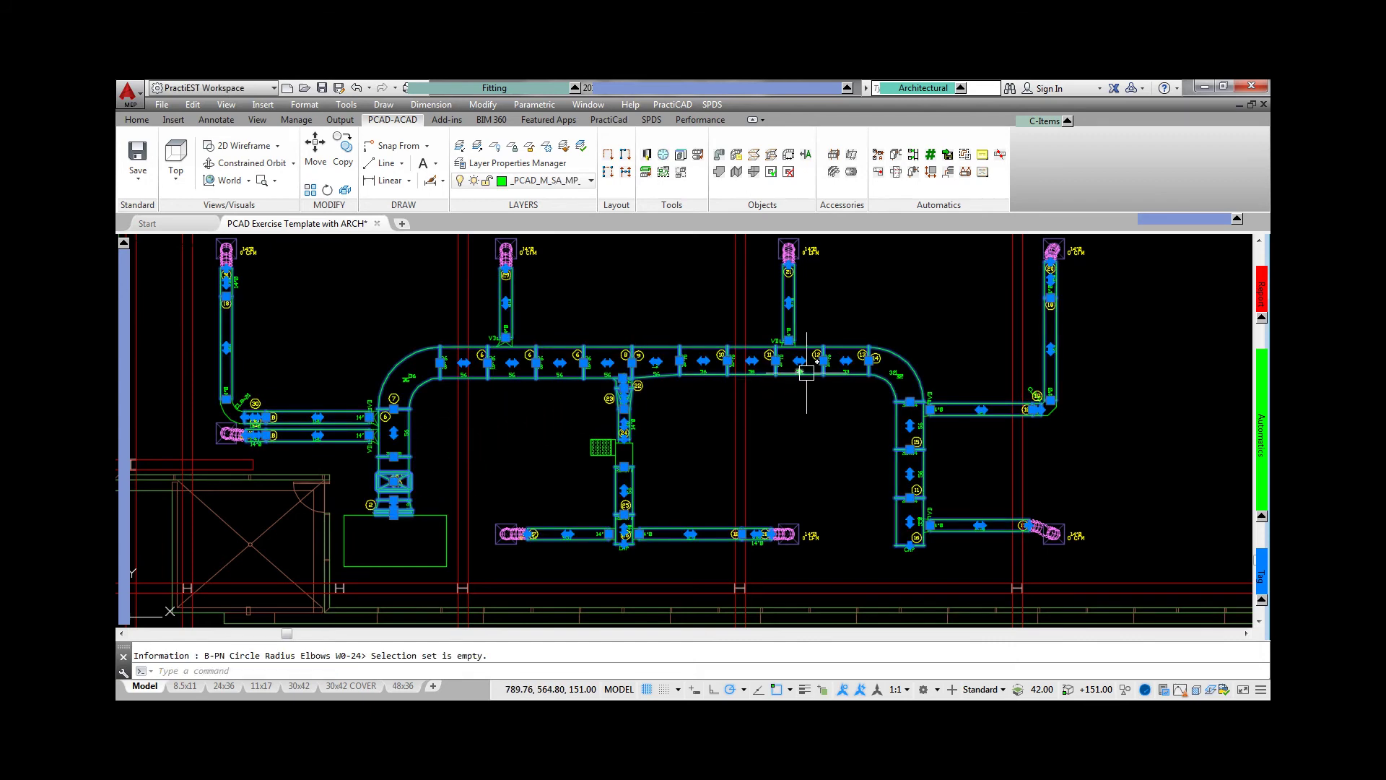
scroll(806, 371, up, 4)
middle_drag(806, 371, 621, 479)
key(Escape)
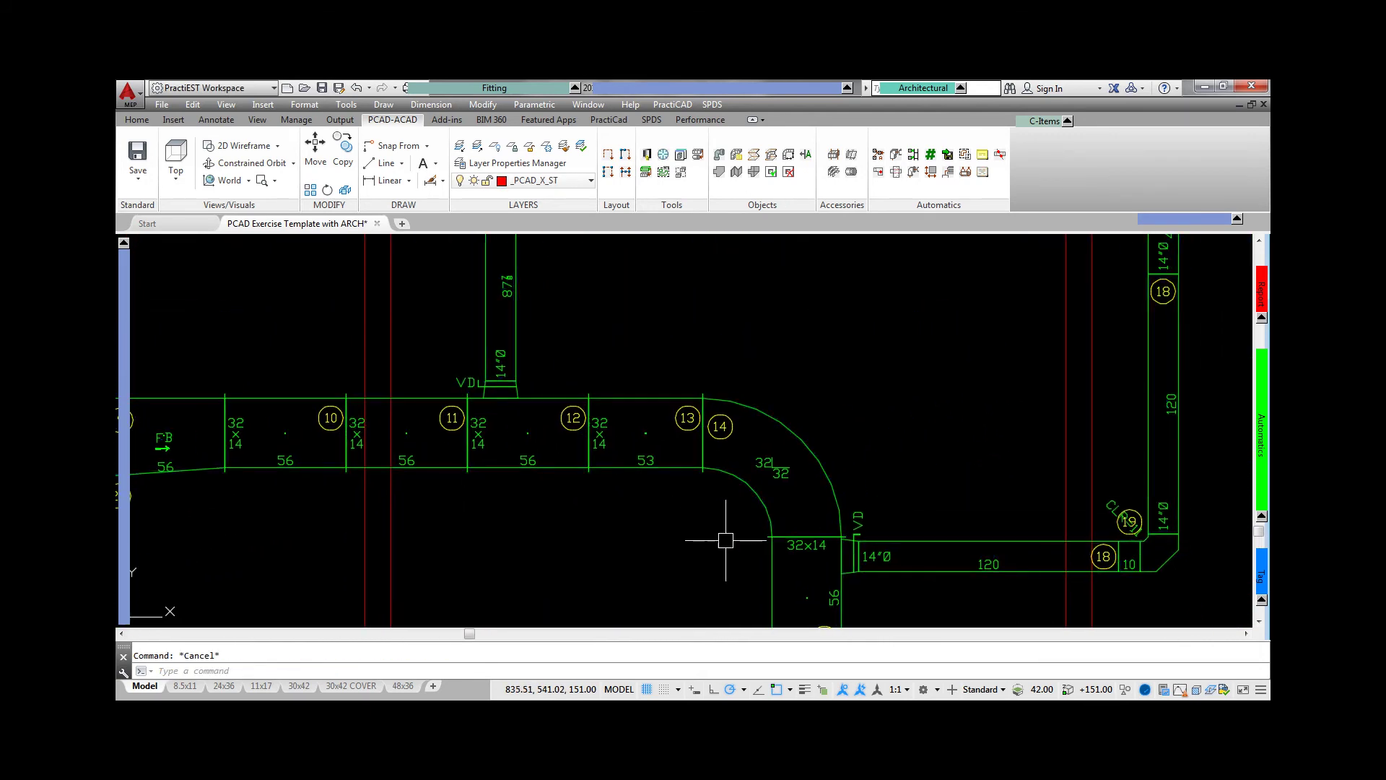
Step: Remove the piece numbers from the main duct's last four straight sections and the adjoining elbow
click(725, 540)
click(309, 294)
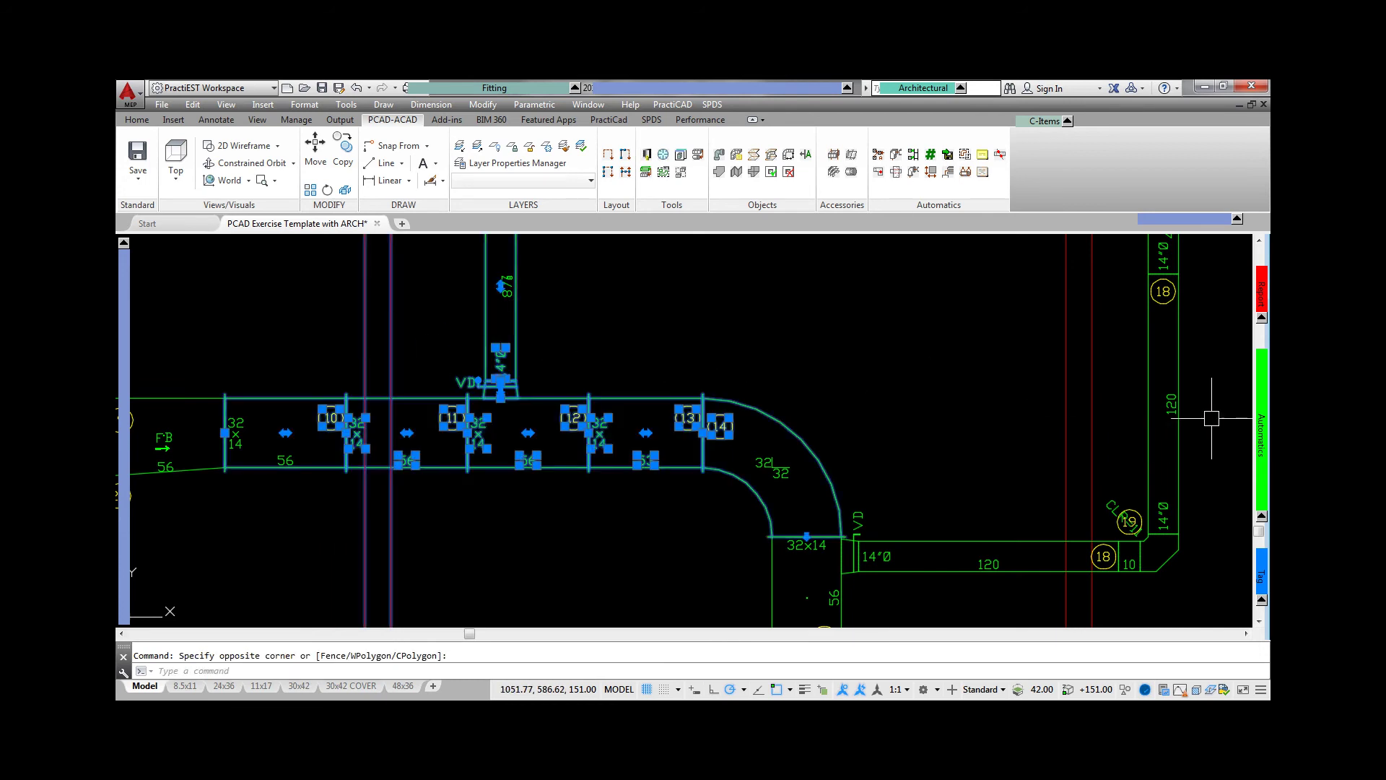
mouse_move(1260, 434)
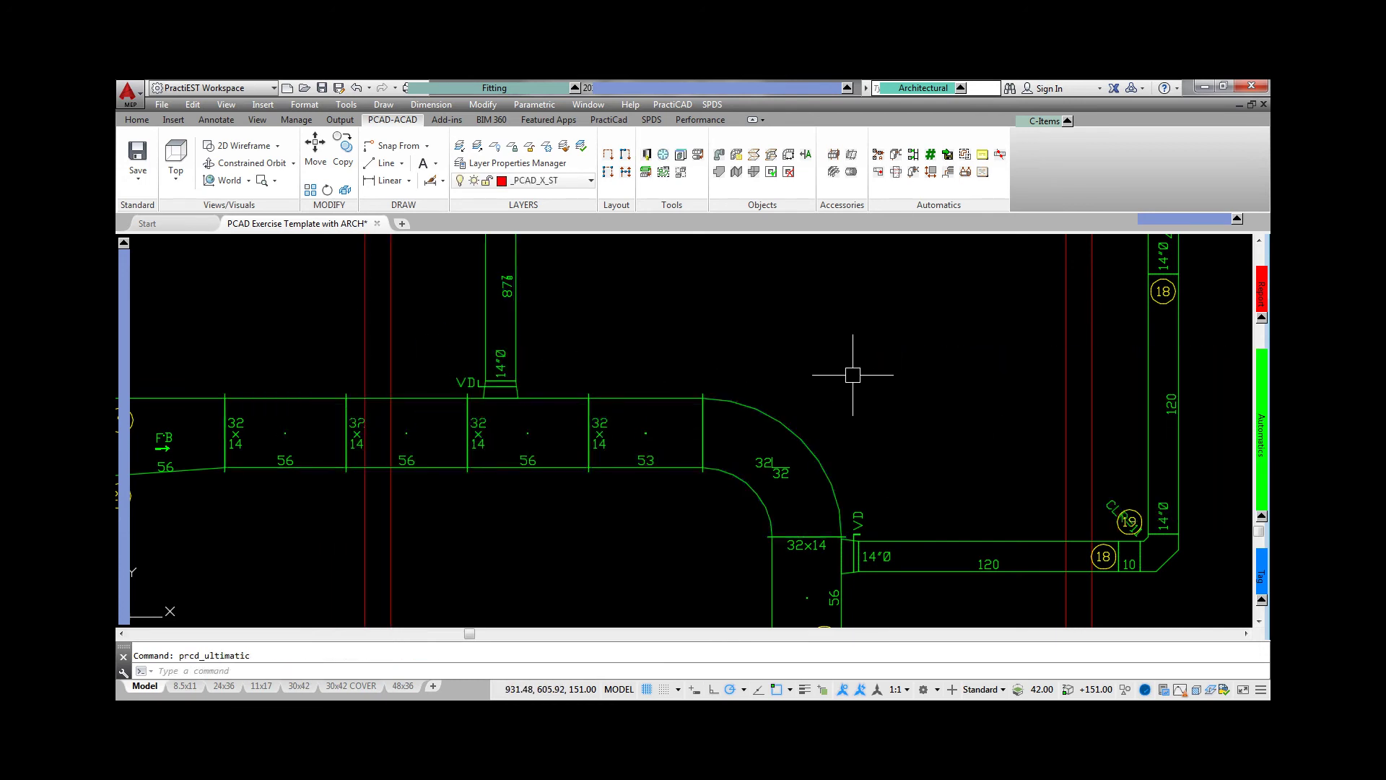
Step: Number the main duct's four unnumbered straight sections and the adjoining elbow automatically, starting at piece number 100
mouse_move(725, 95)
click(713, 181)
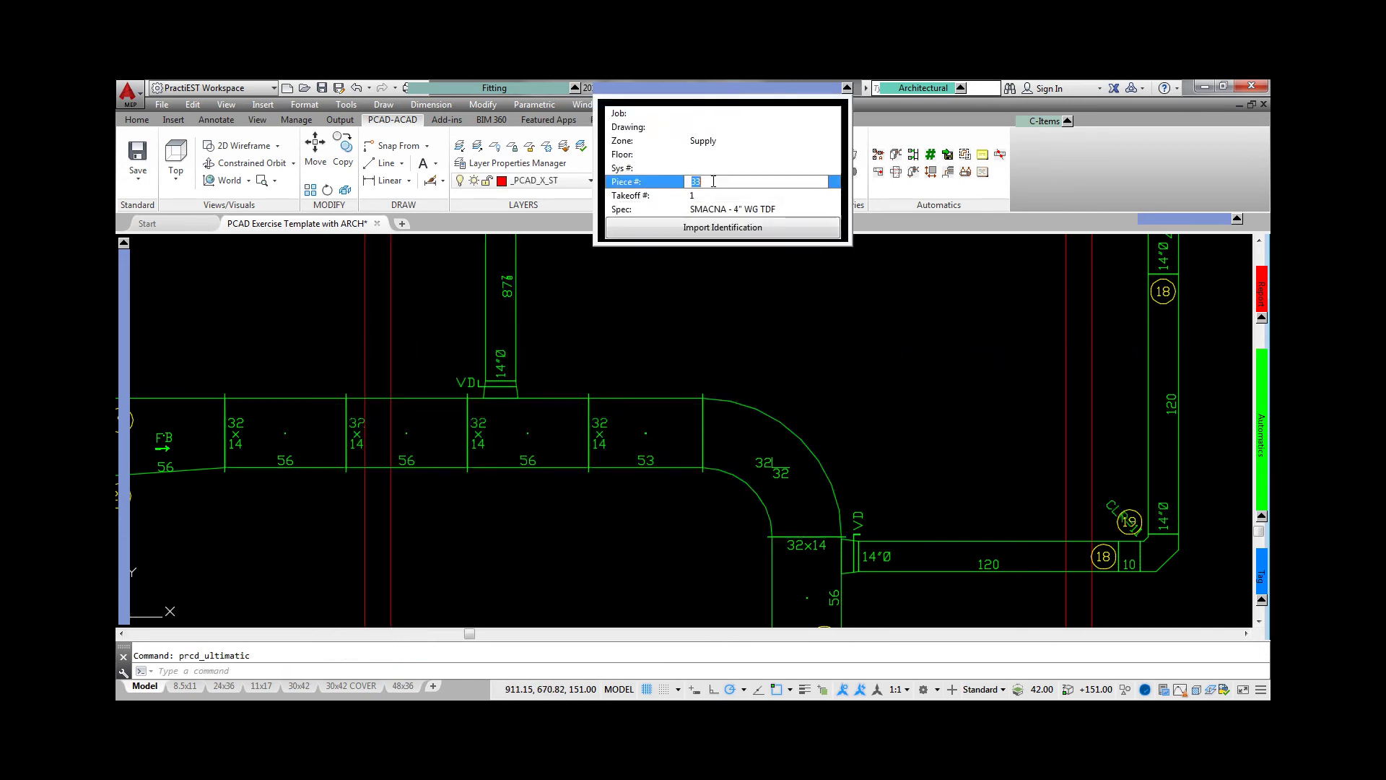
mouse_move(1261, 442)
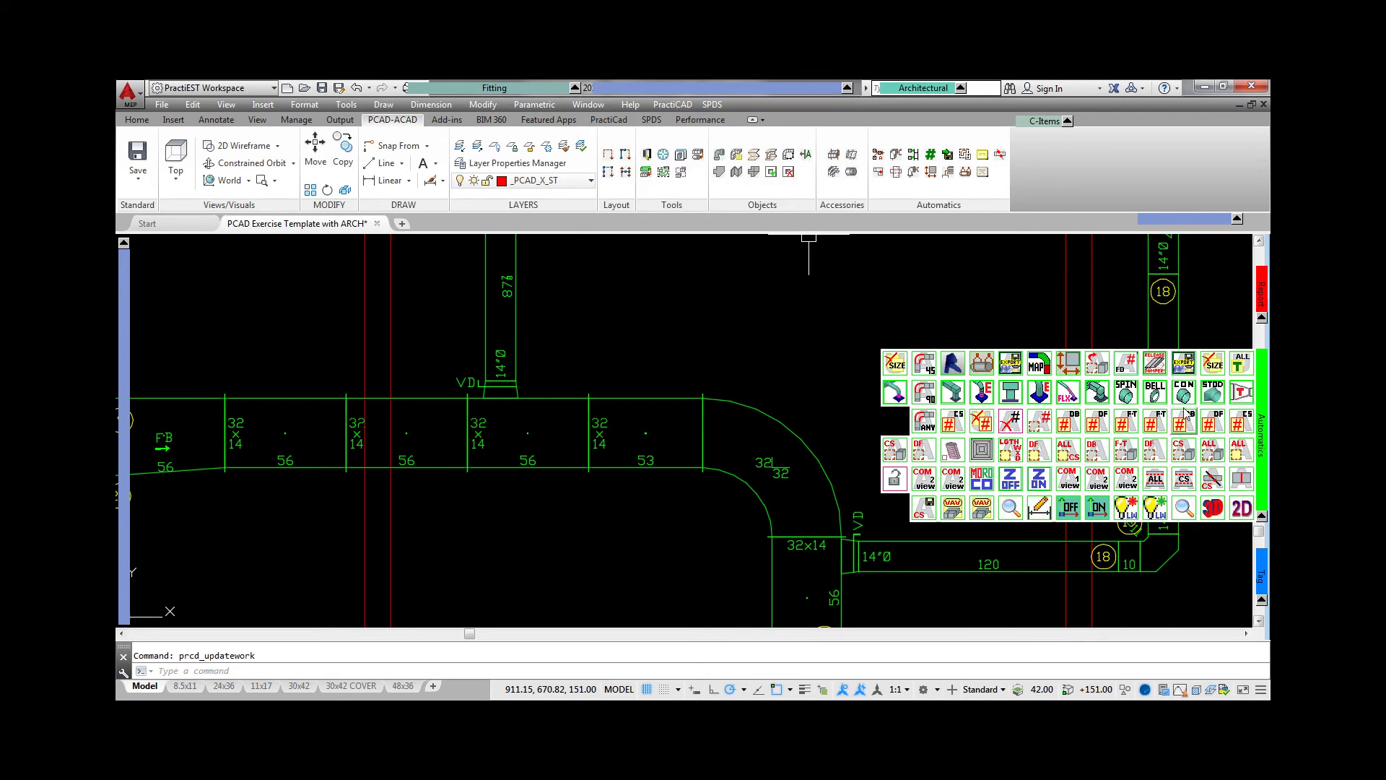
click(1154, 421)
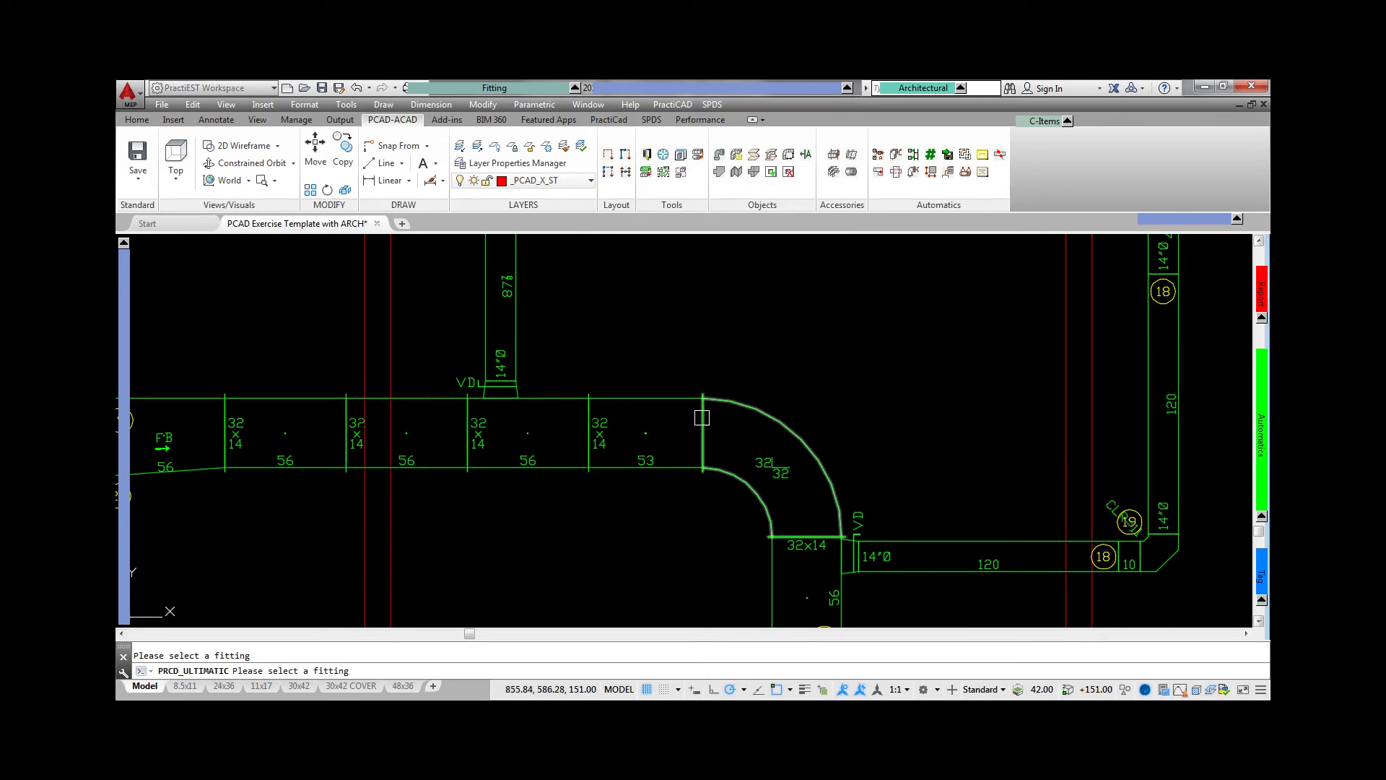
click(758, 412)
key(Escape)
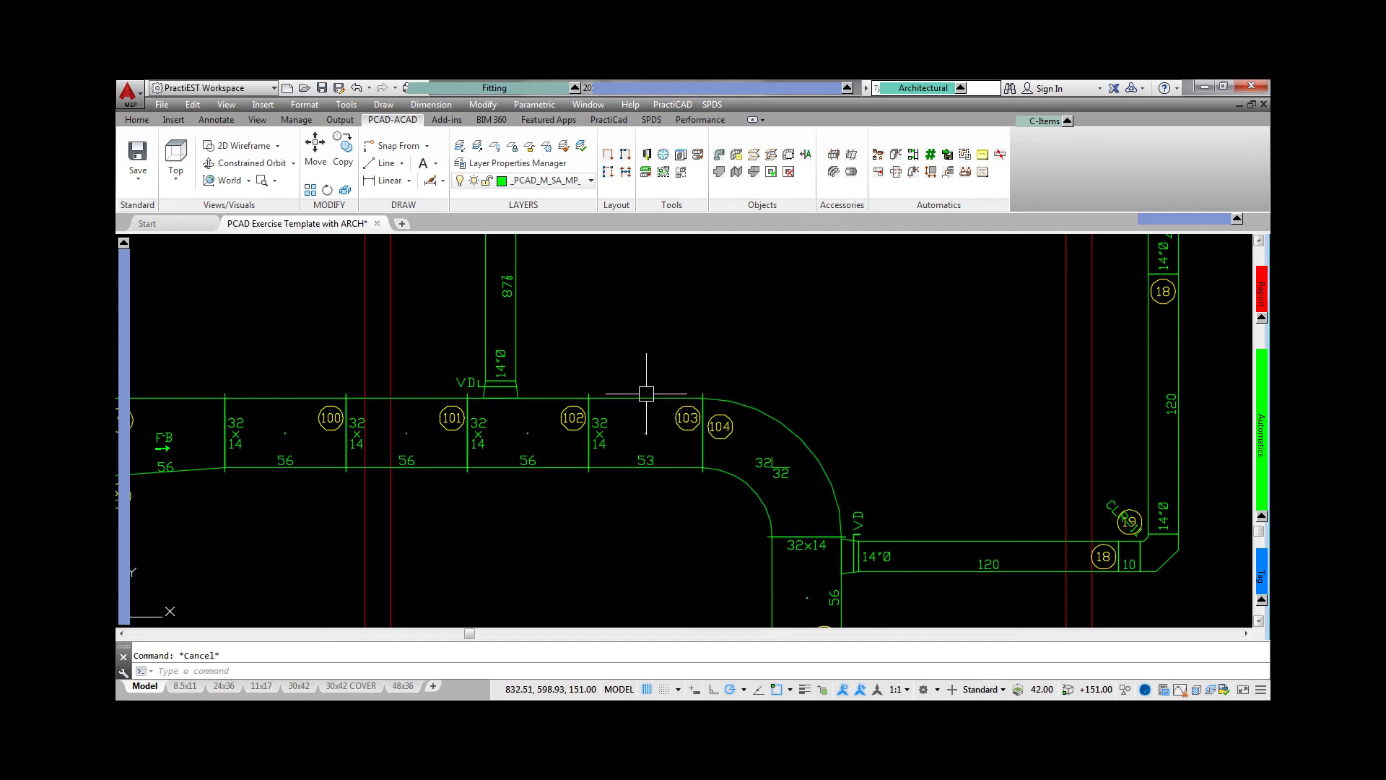
Step: Change the piece number of the last straight section before the main duct's elbow to 250
double_click(650, 397)
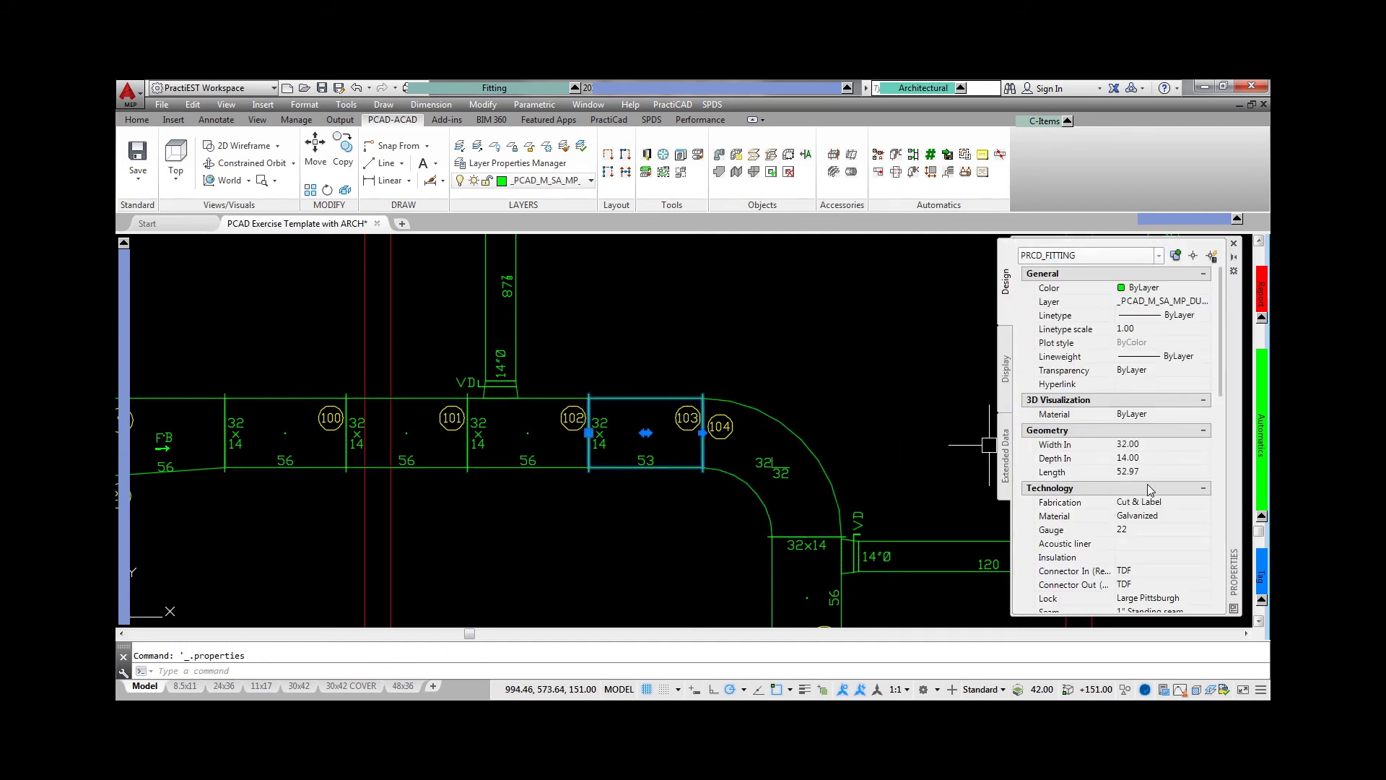
scroll(1150, 489, down, 6)
scroll(1163, 538, down, 5)
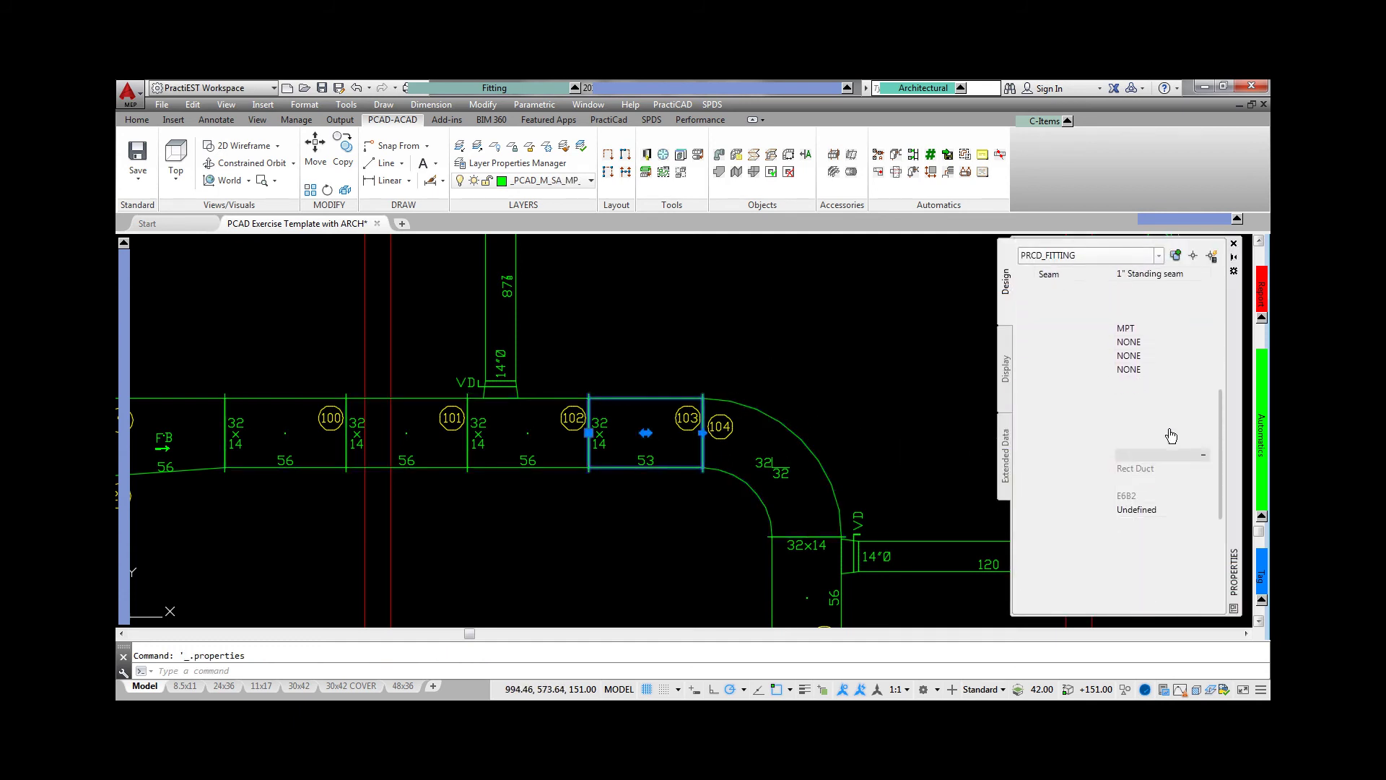
click(1148, 456)
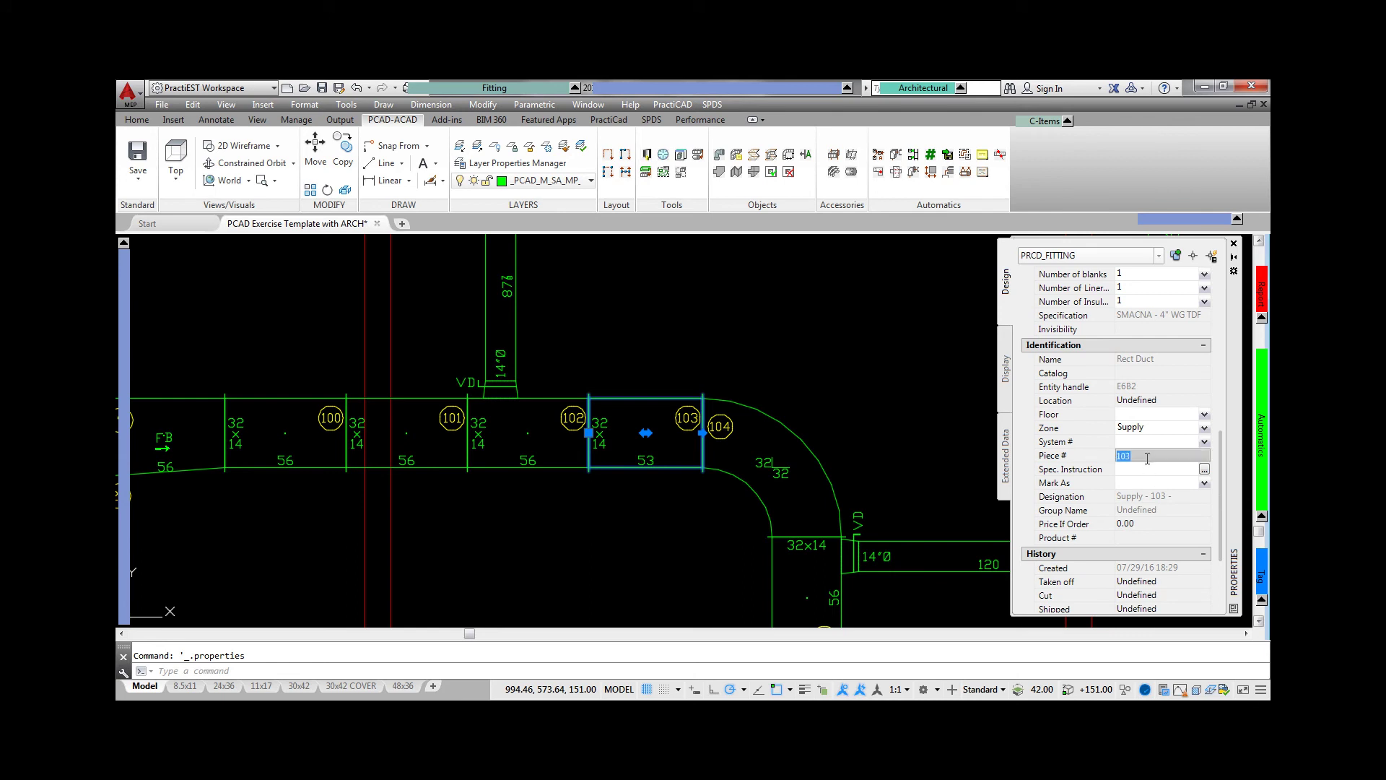
click(1148, 466)
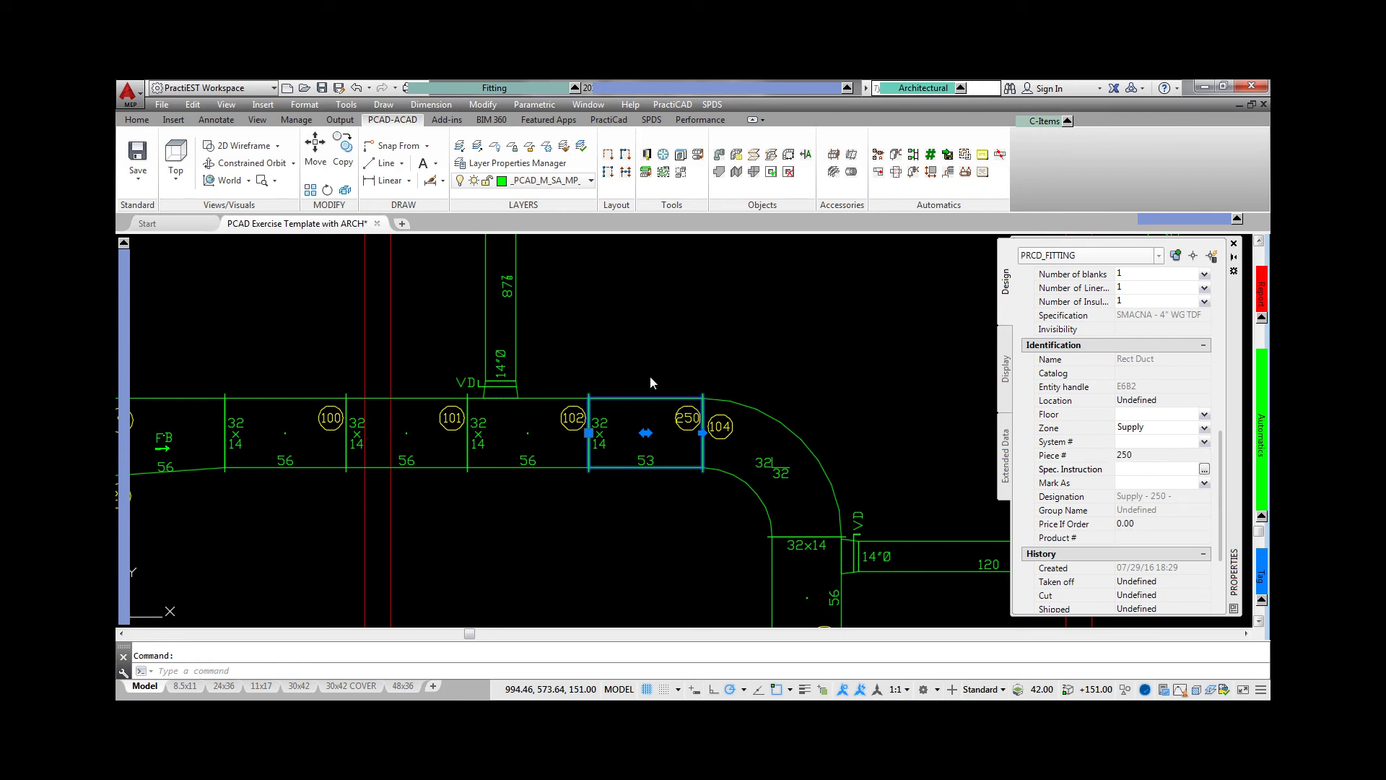
key(Escape)
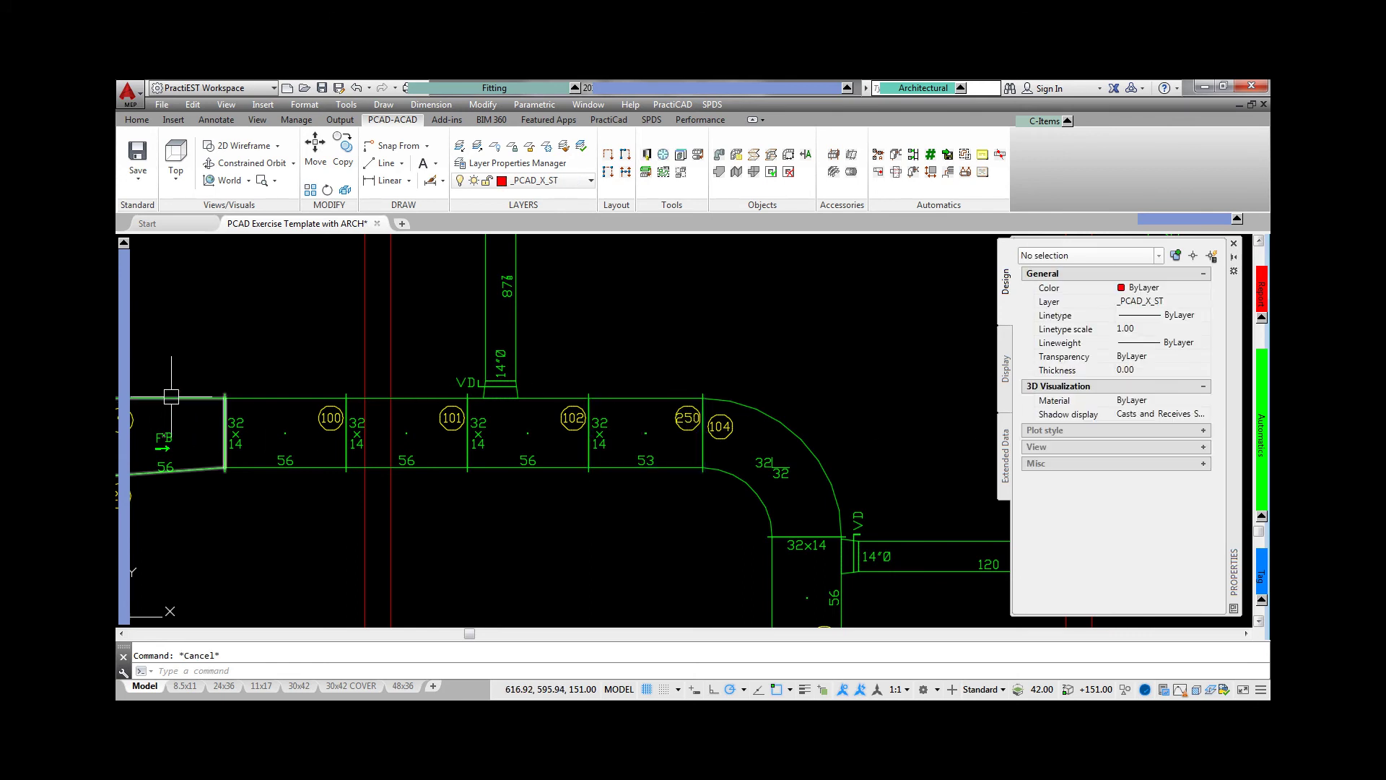
Step: Set the outlet width of the main duct's transition, piece 9, to 12.00
click(172, 396)
middle_drag(523, 466, 574, 392)
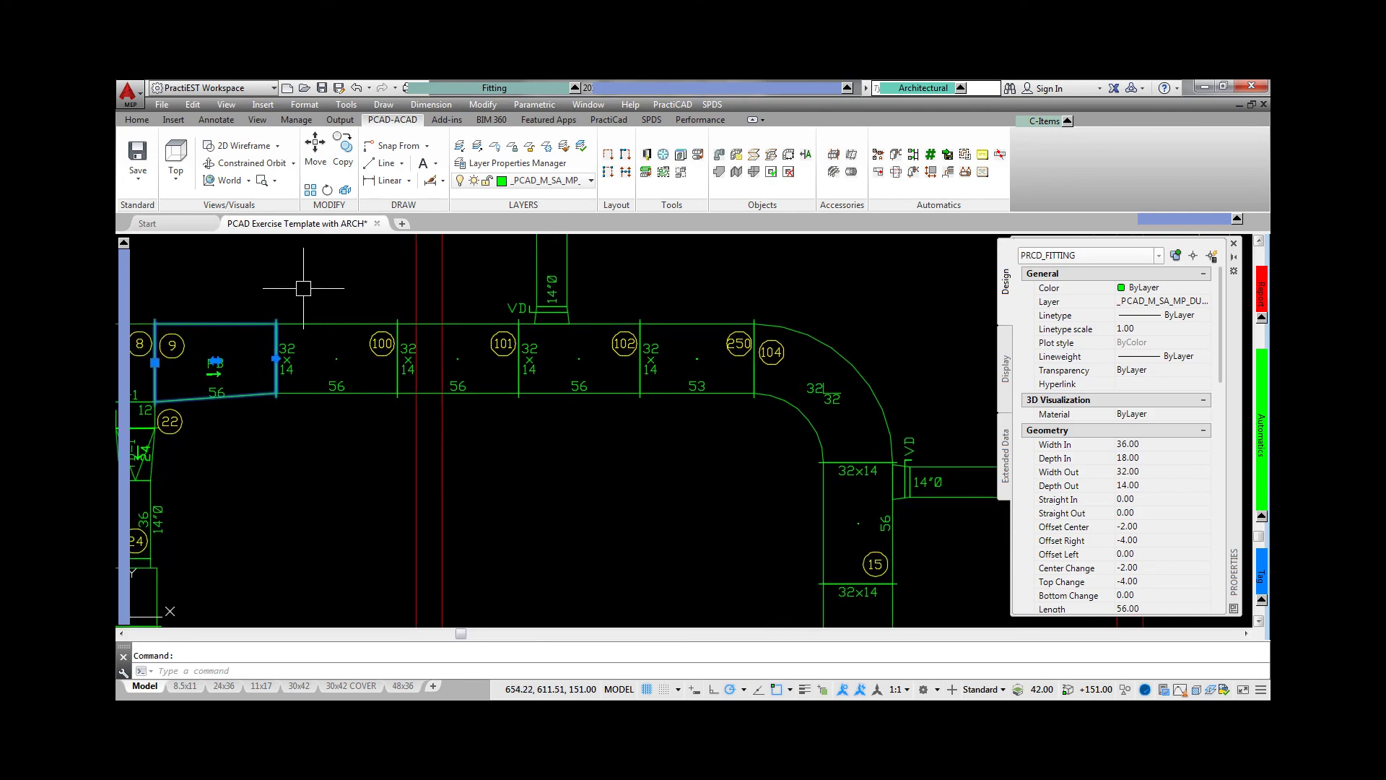
click(1153, 471)
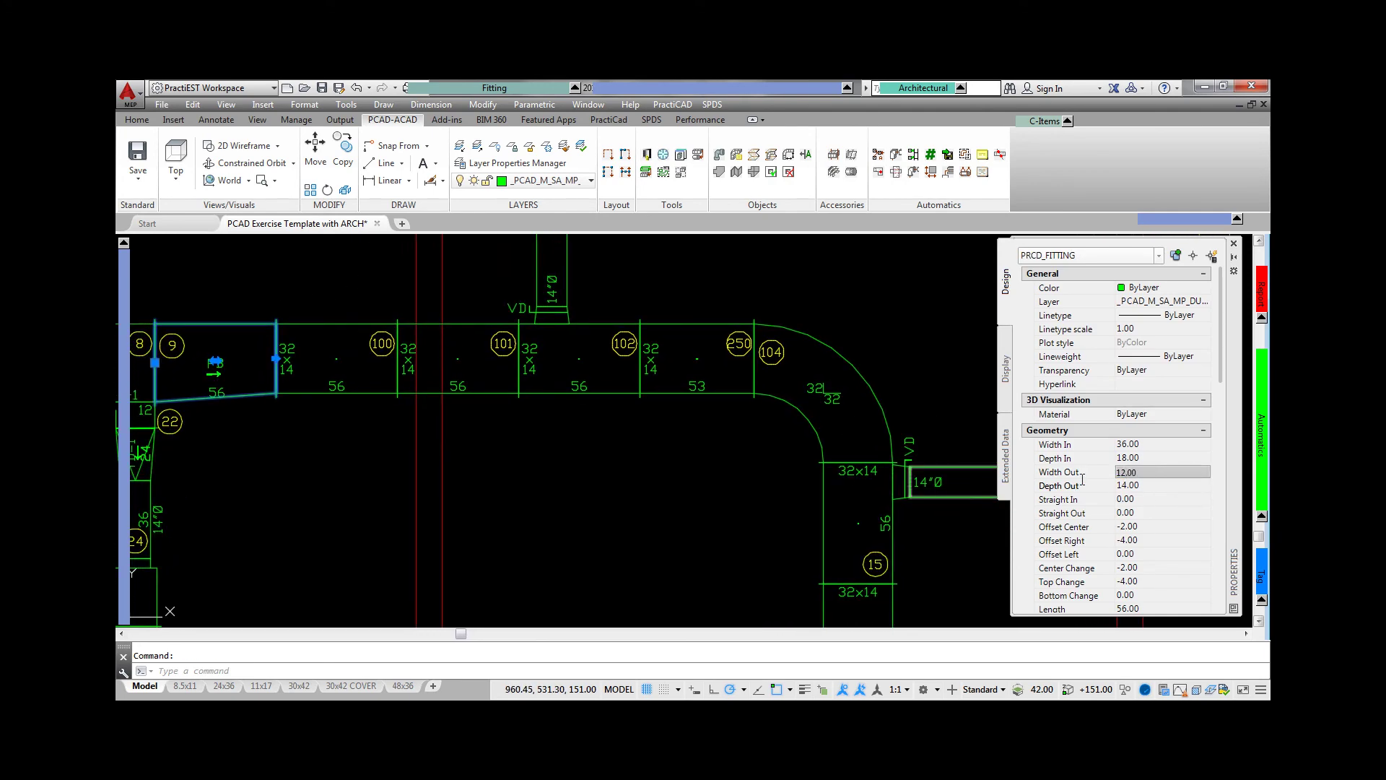
text(12.00)
key(Tab)
scroll(653, 404, down, 2)
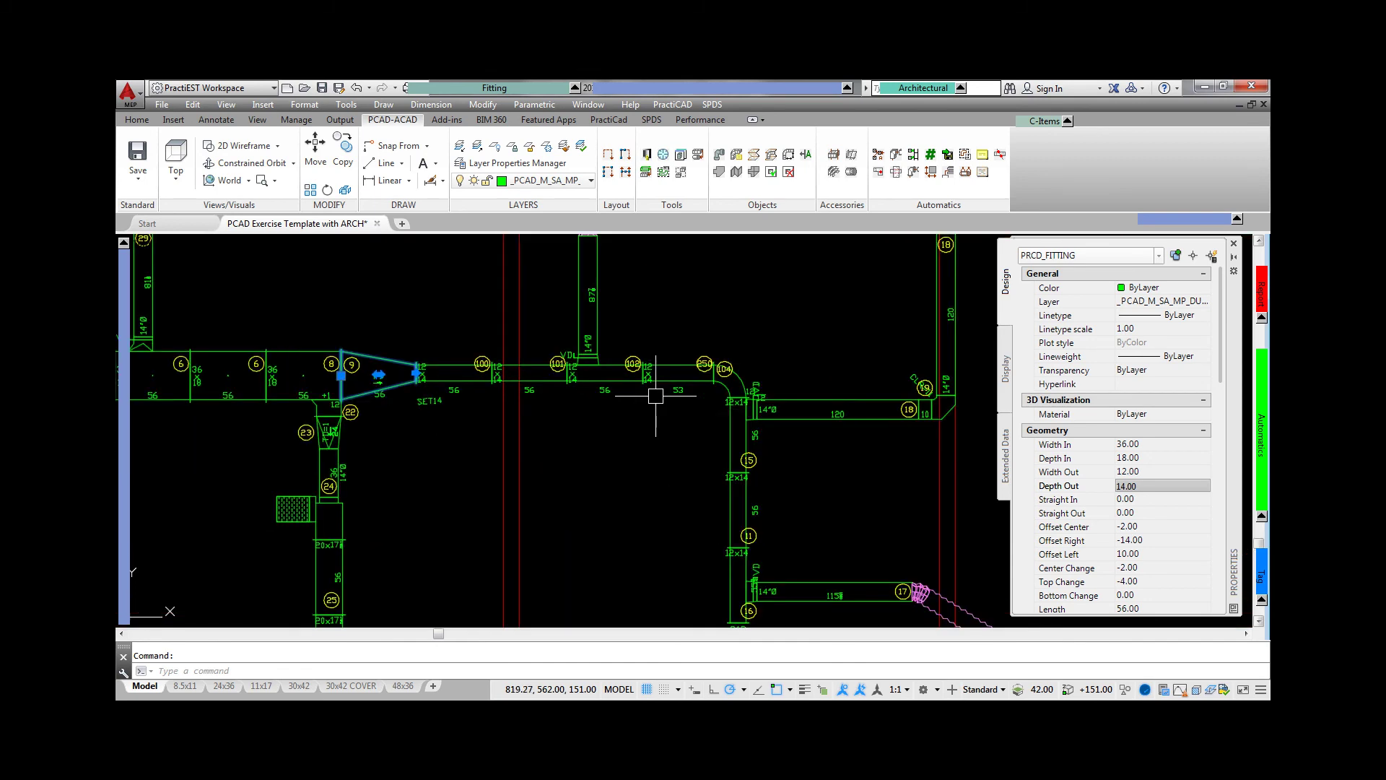
scroll(656, 395, up, 2)
Step: Select the transition and all fittings downstream of it and rearrange their tags to suit the narrower duct
mouse_move(1260, 470)
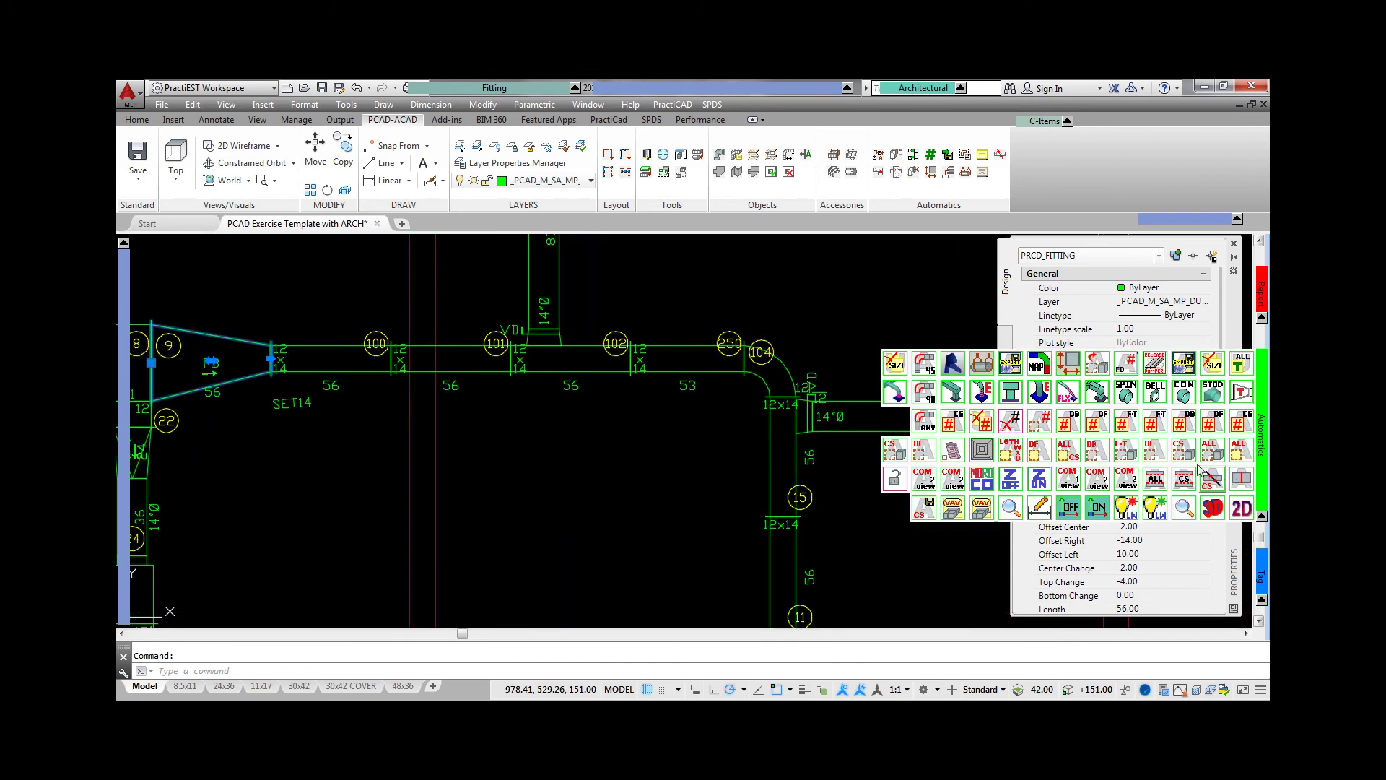
click(1155, 455)
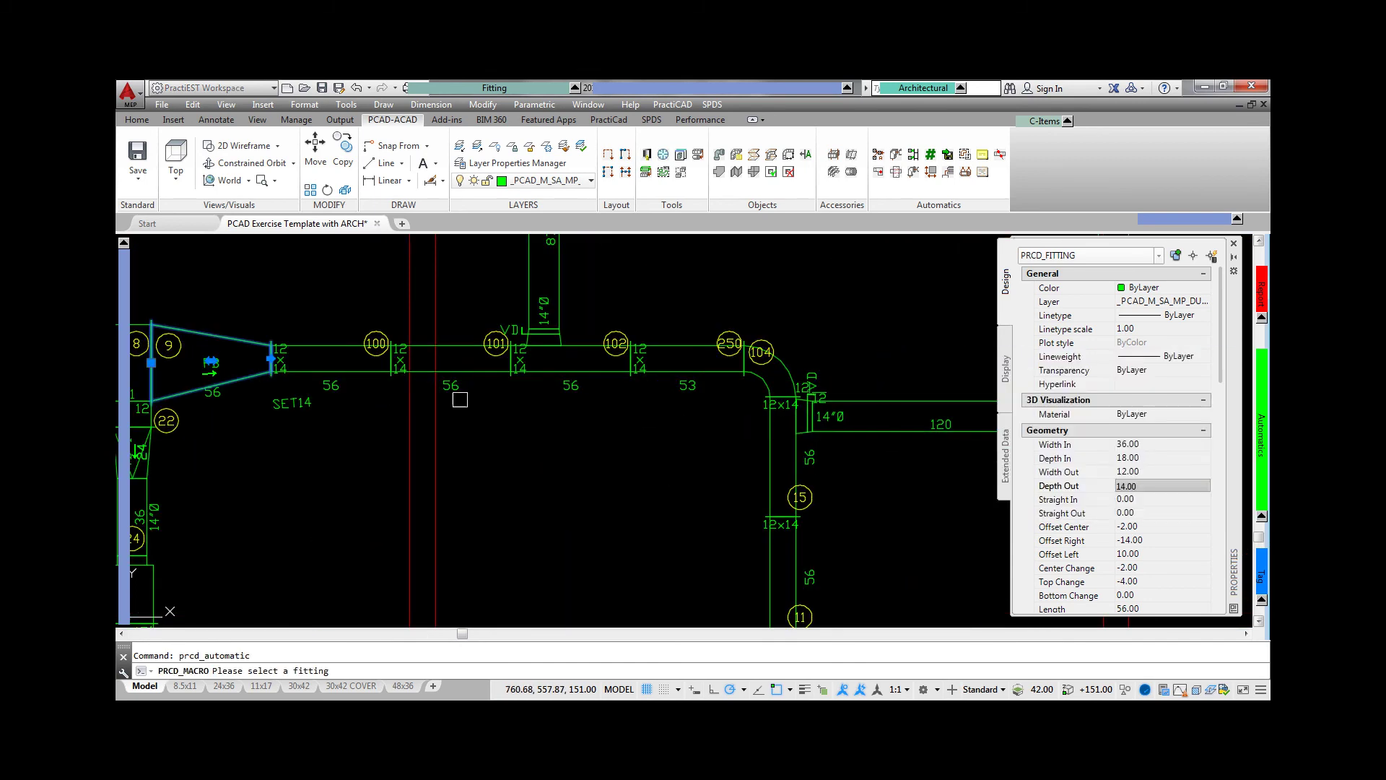
click(242, 340)
mouse_move(1262, 445)
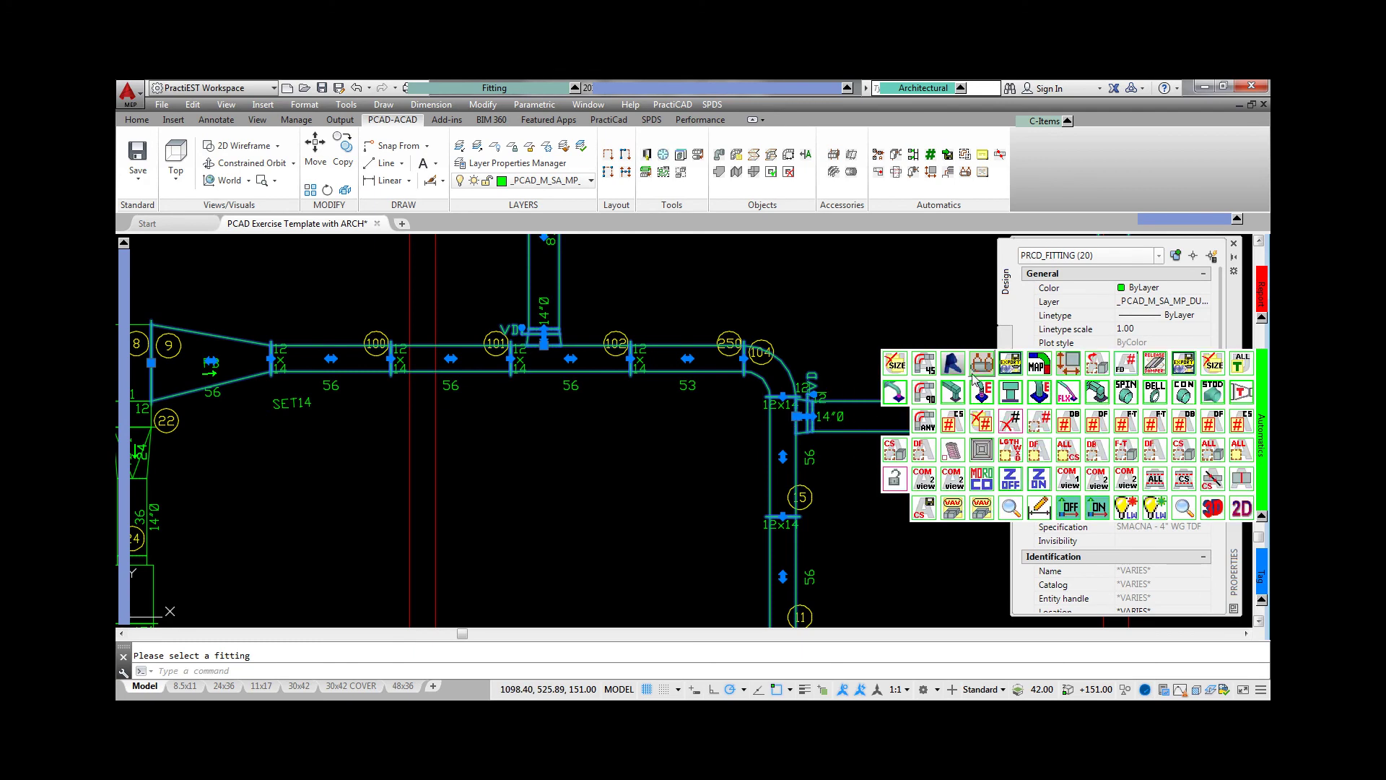
click(893, 365)
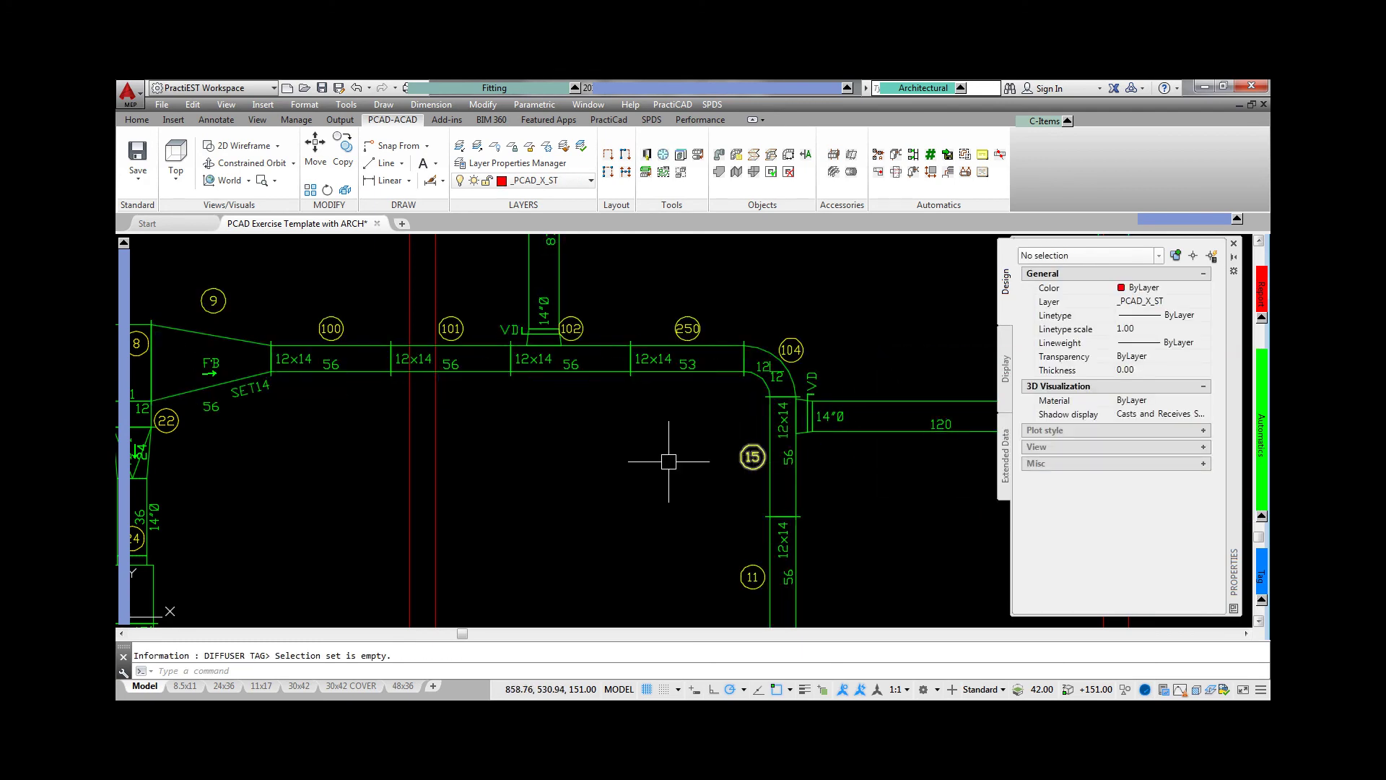
Step: Set the transition's outlet width to 30.00 and its left offset to 0
click(242, 340)
click(1155, 471)
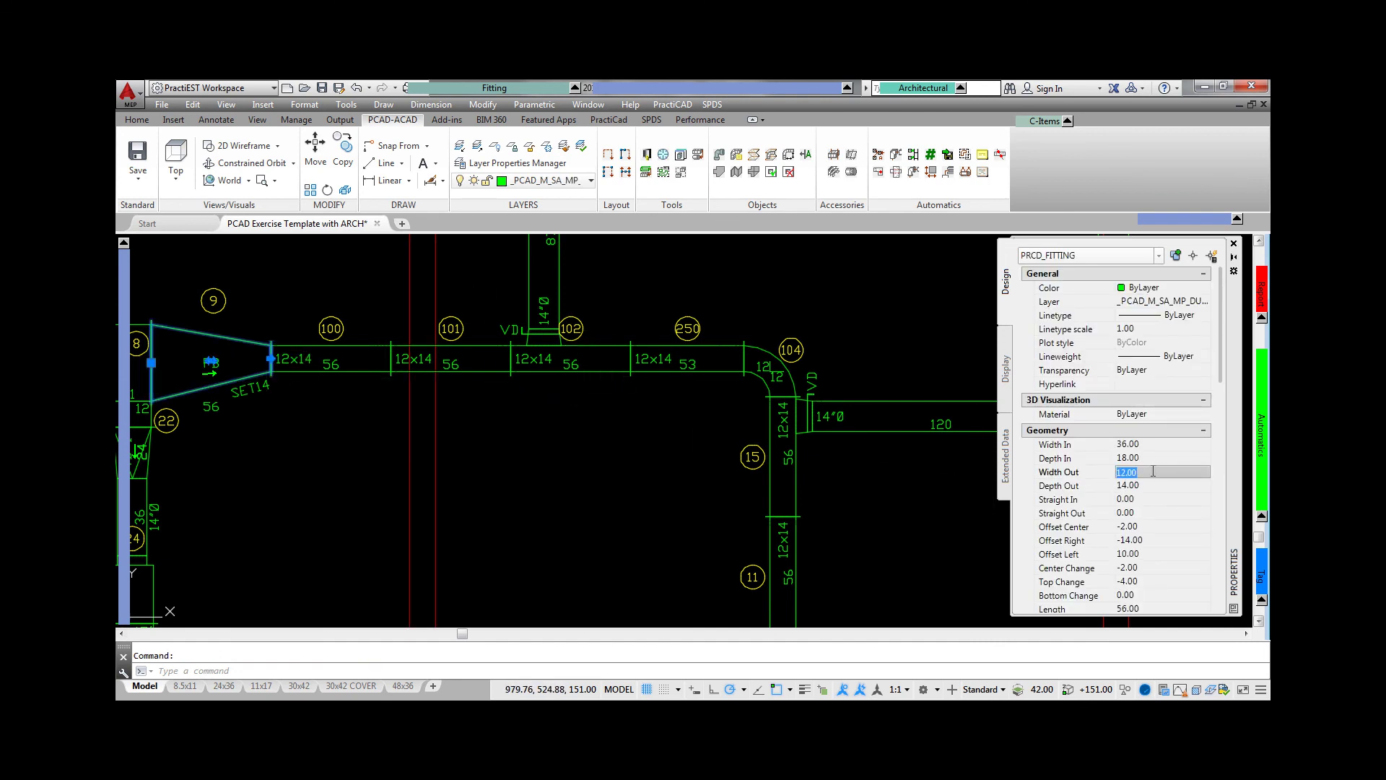
text(30.00)
key(Tab)
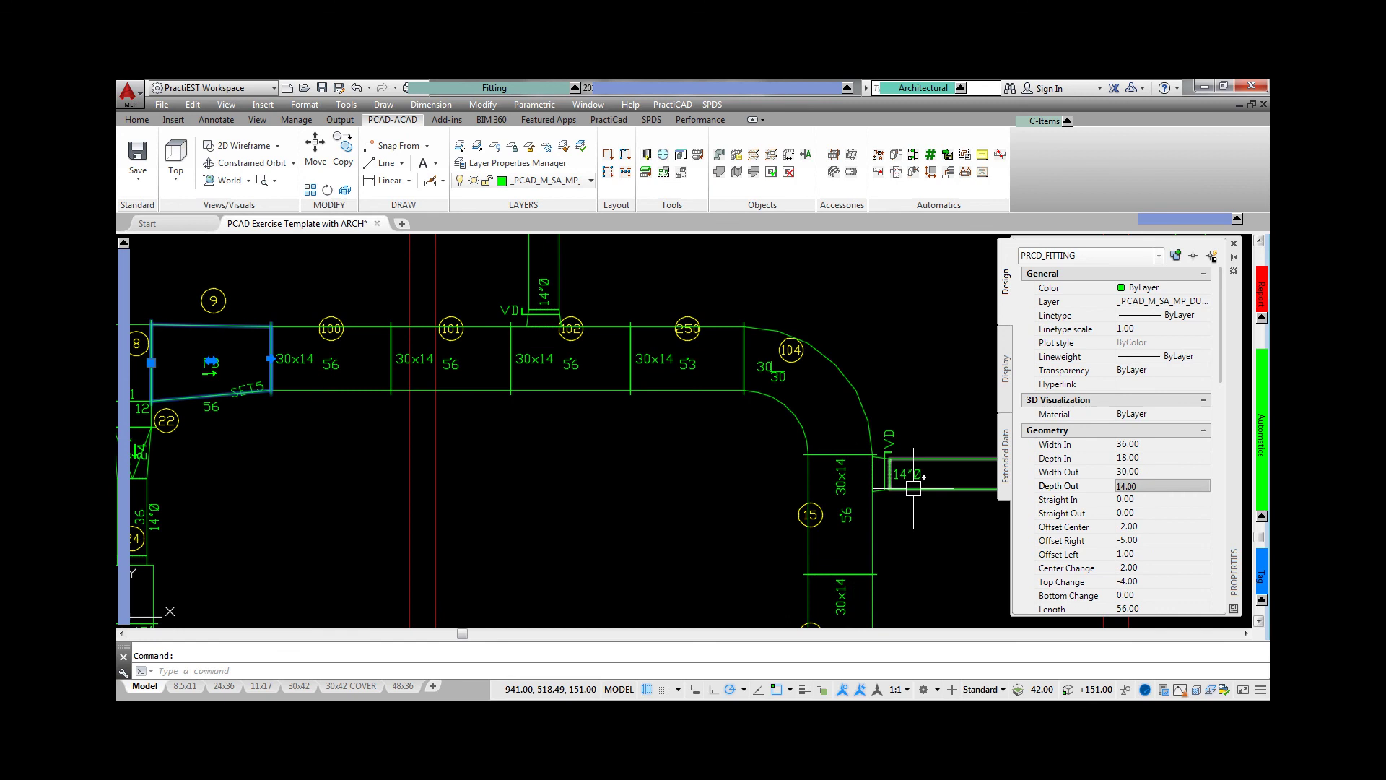
click(1167, 553)
text(0)
key(Tab)
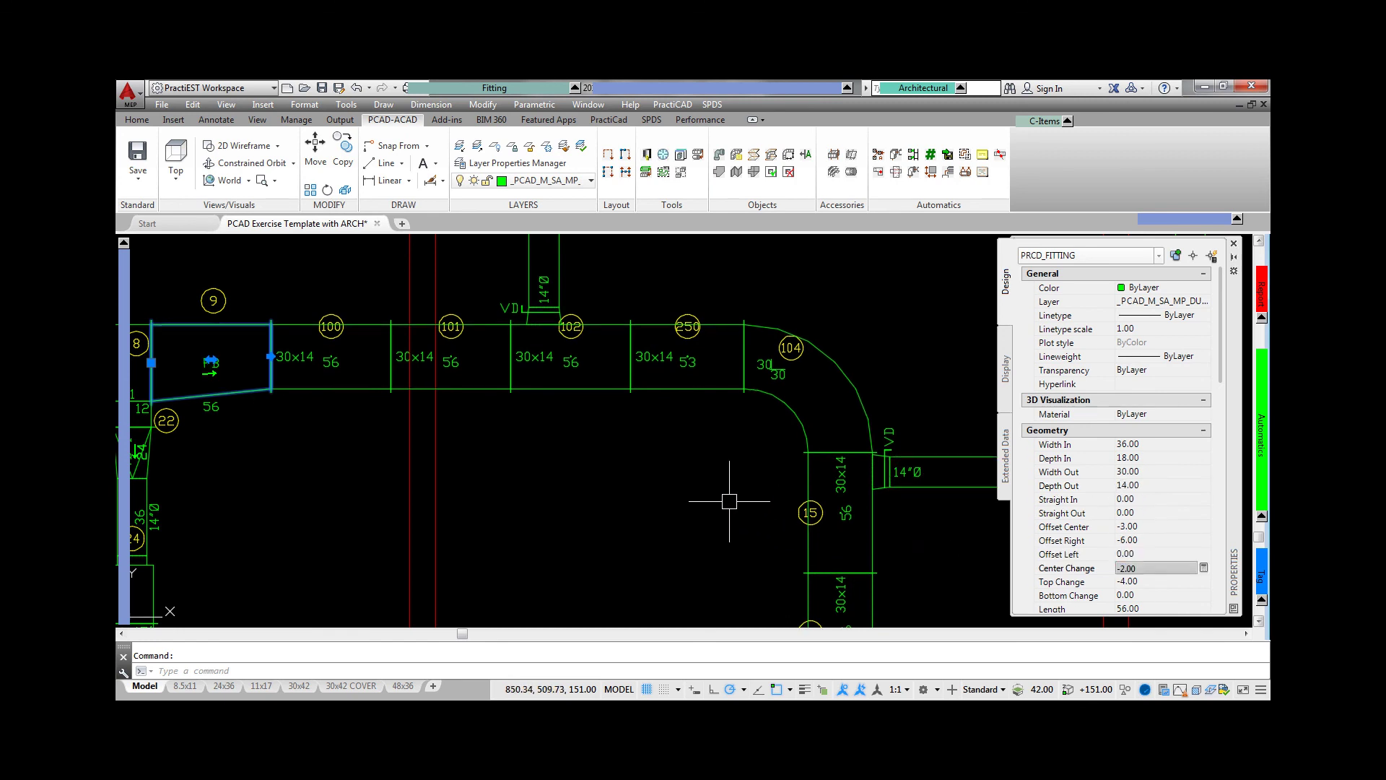
Step: Rearrange the tags of the transition and its downstream fittings to suit the widened duct
mouse_move(1264, 481)
click(1159, 454)
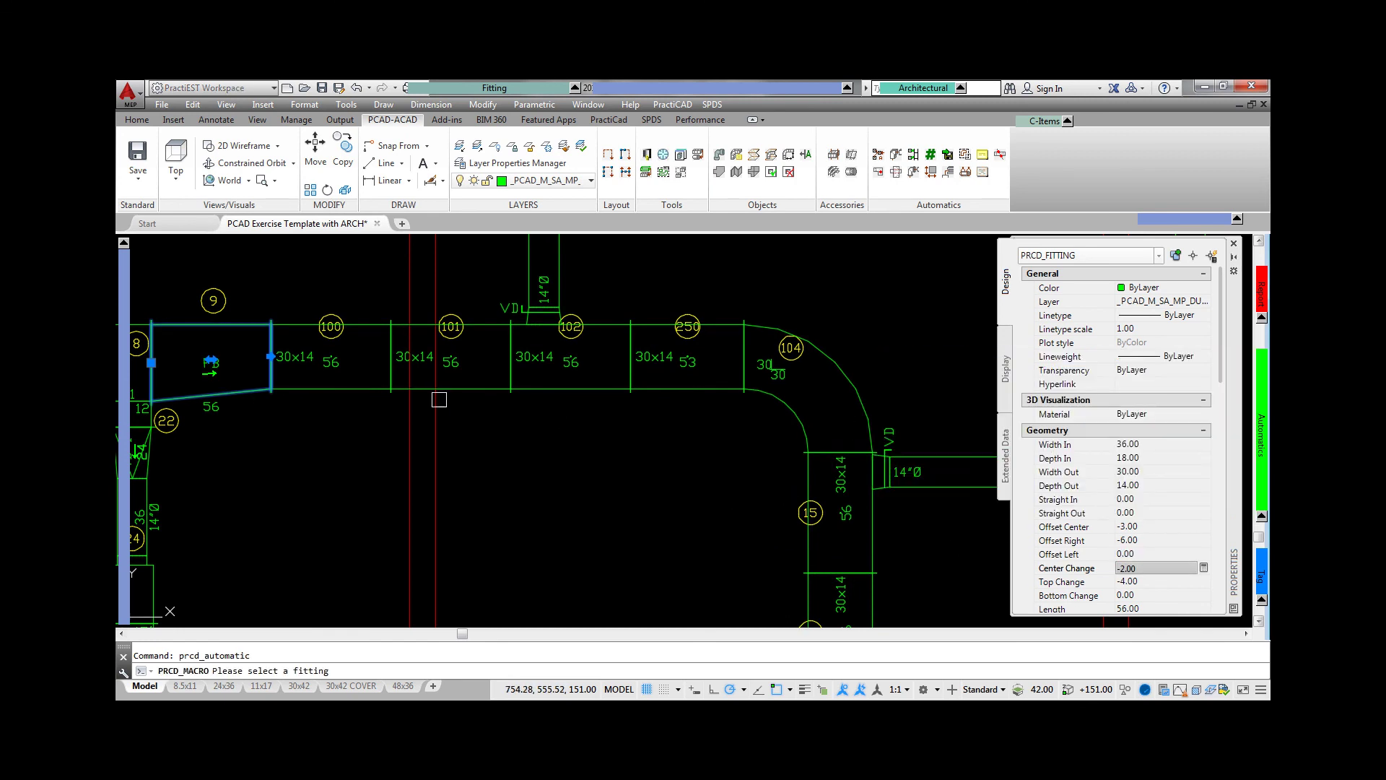
click(245, 323)
mouse_move(1260, 433)
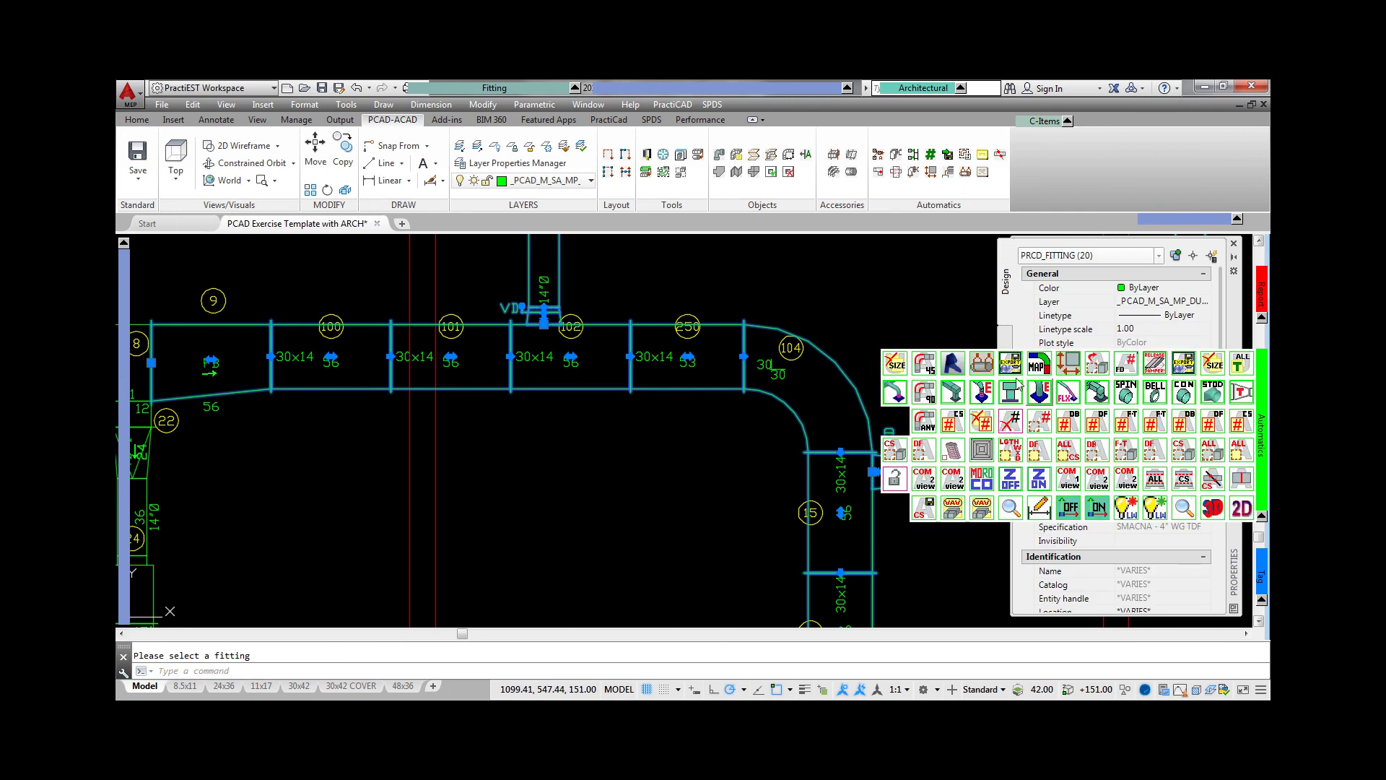
click(902, 365)
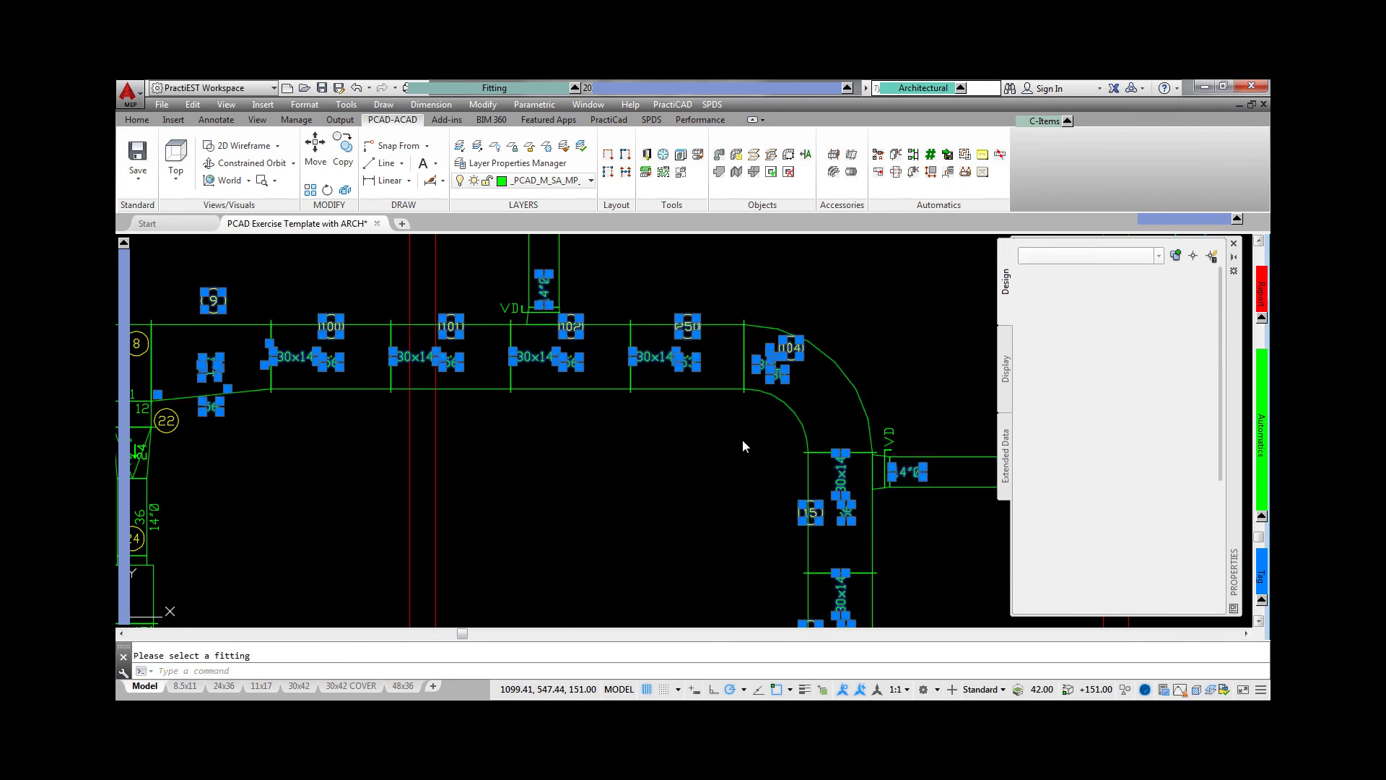
Step: Tag the four wall openings in the room plan with their opening sizes and bottom and top elevations
scroll(597, 428, down, 2)
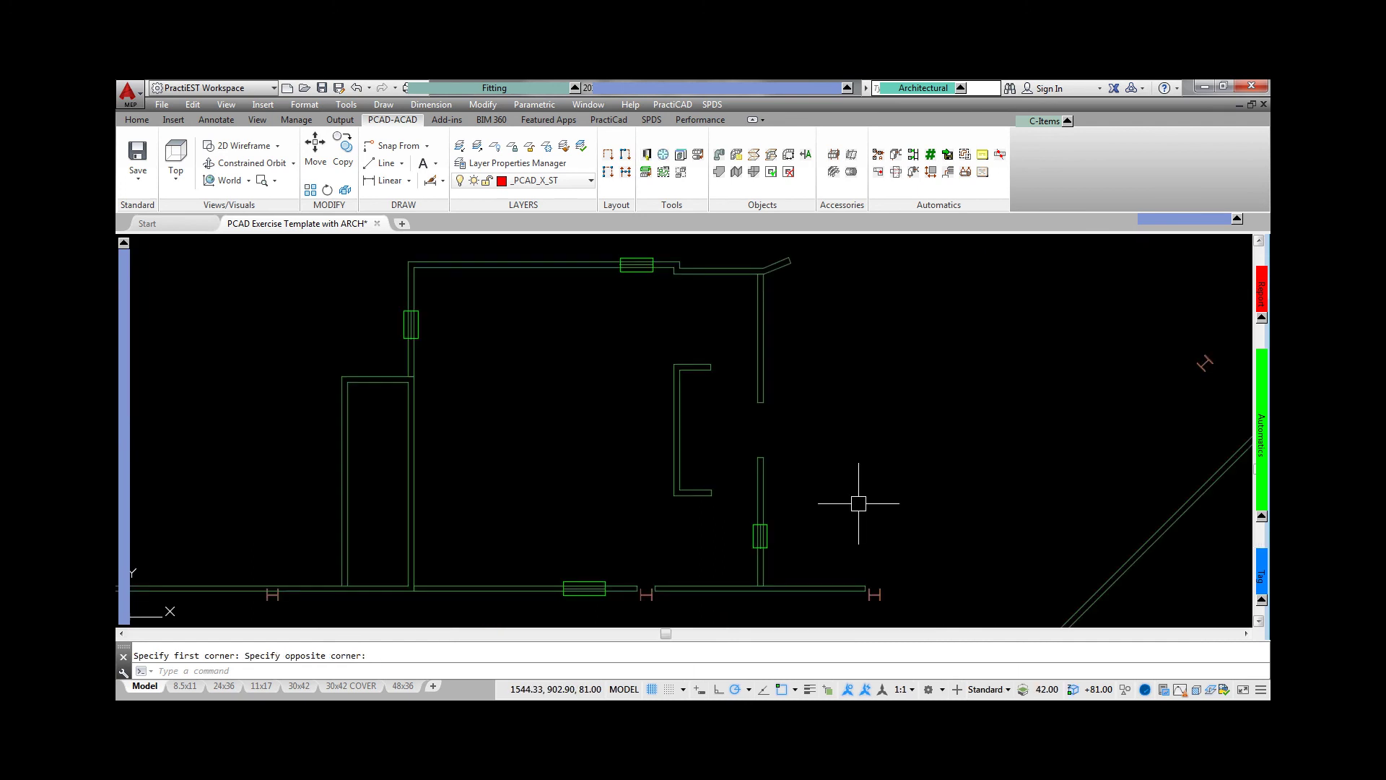
click(908, 605)
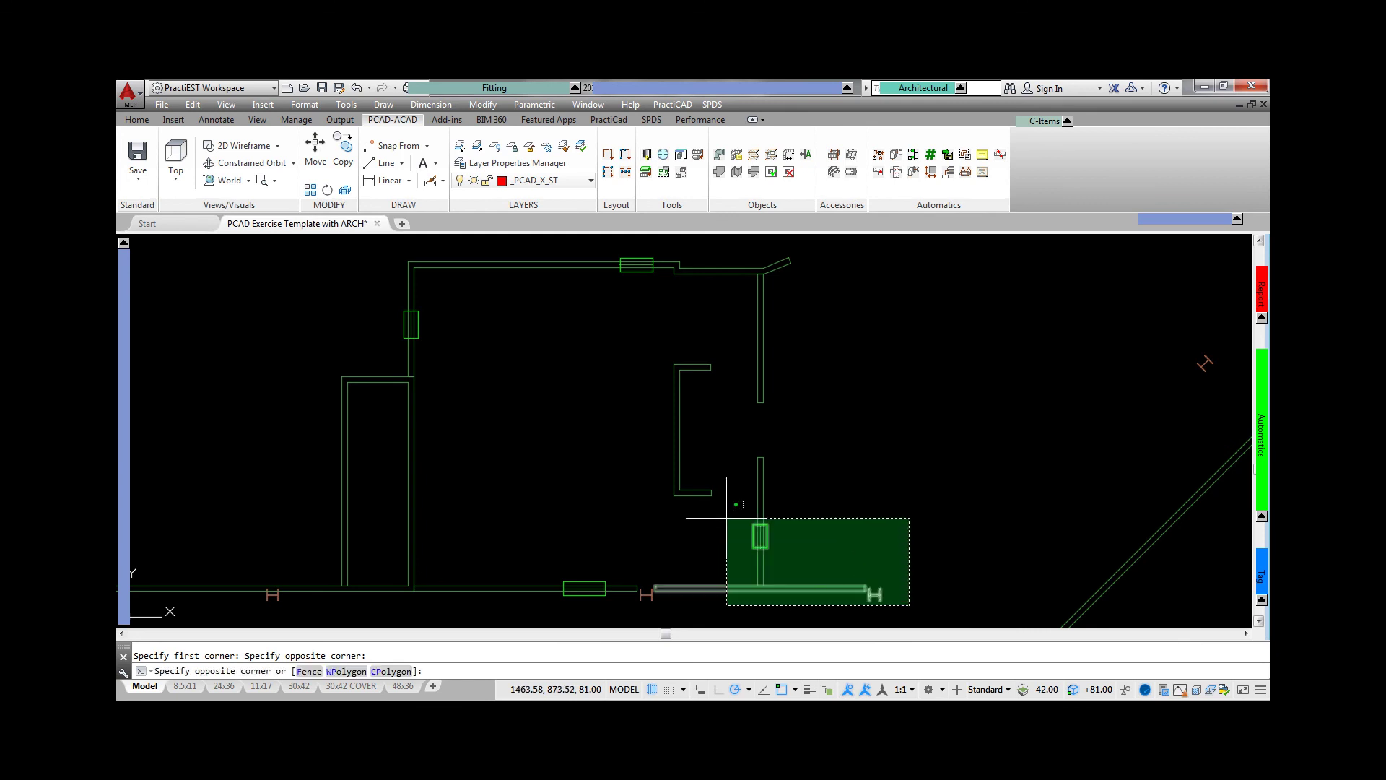
click(287, 241)
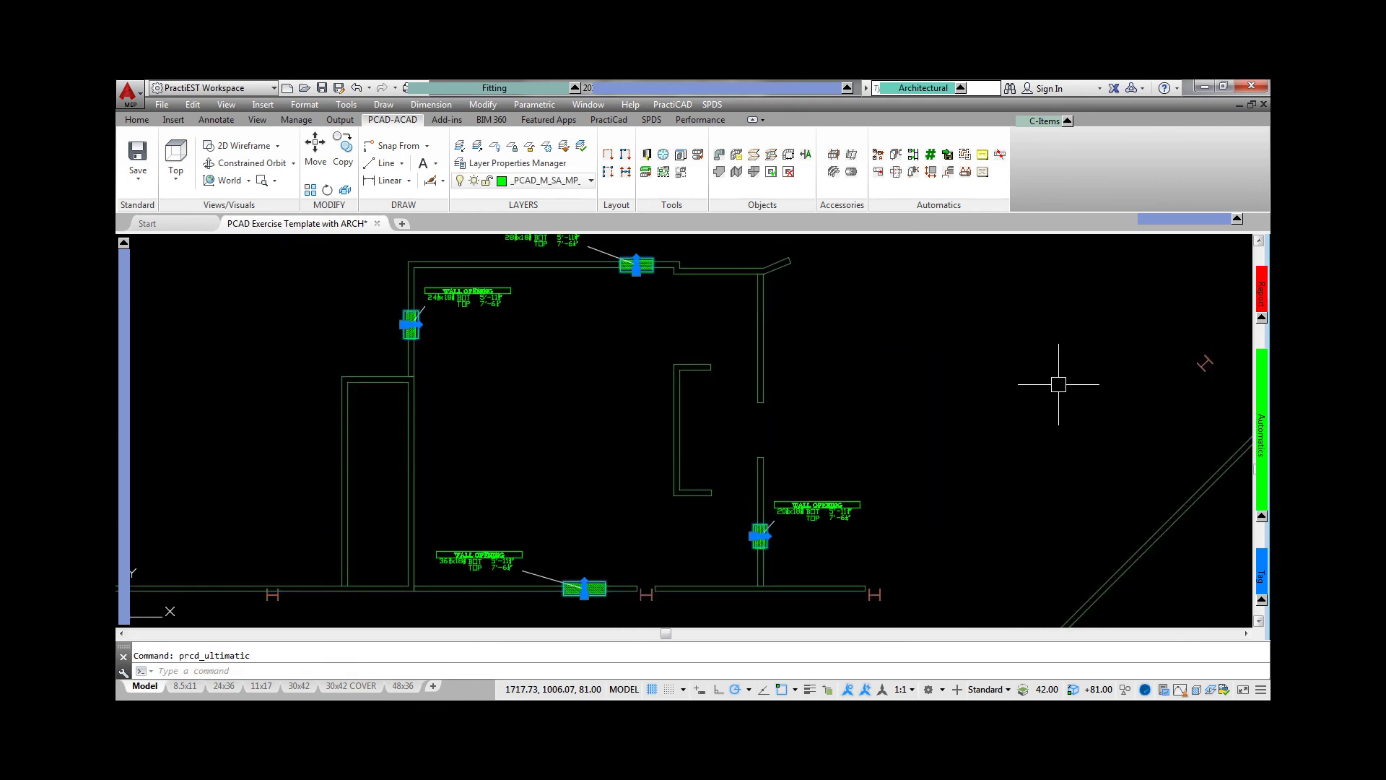
middle_drag(488, 304, 538, 438)
scroll(537, 438, up, 4)
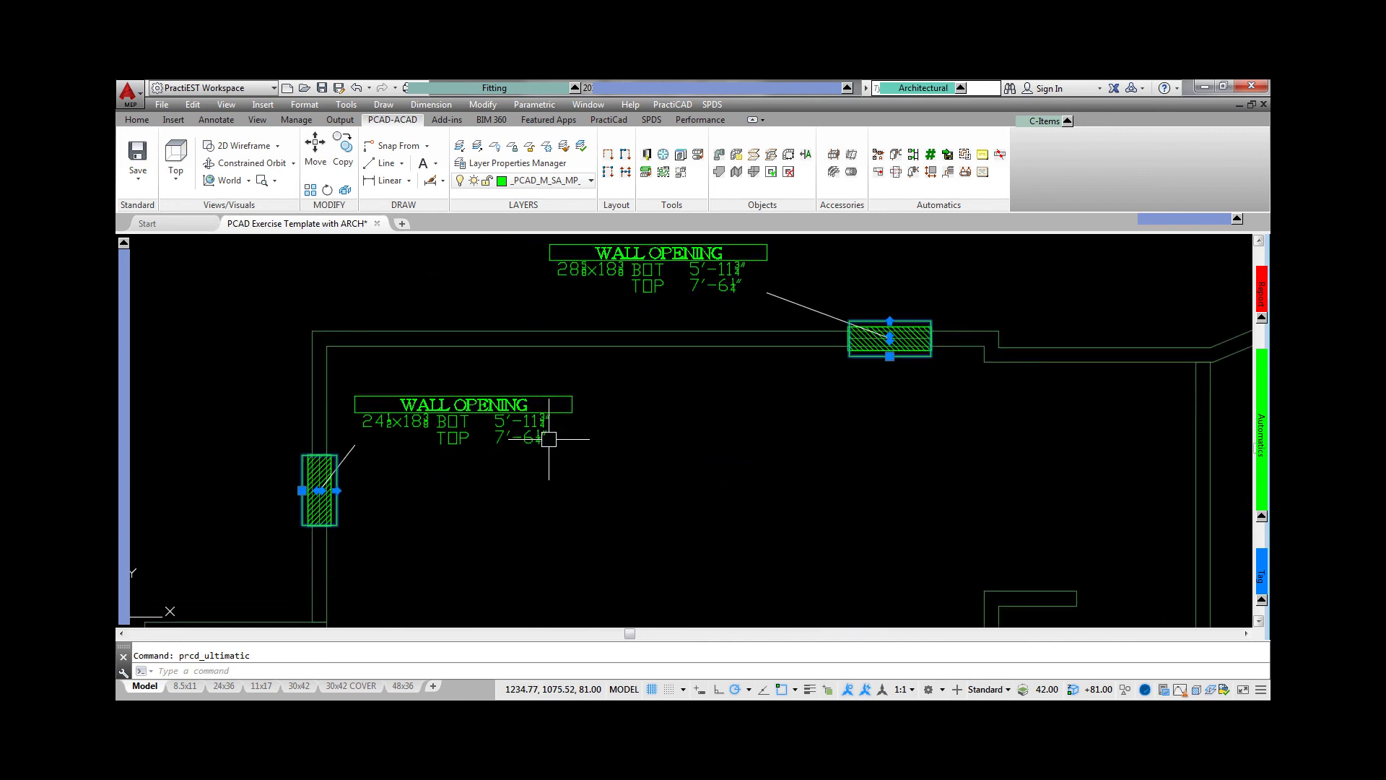
key(Escape)
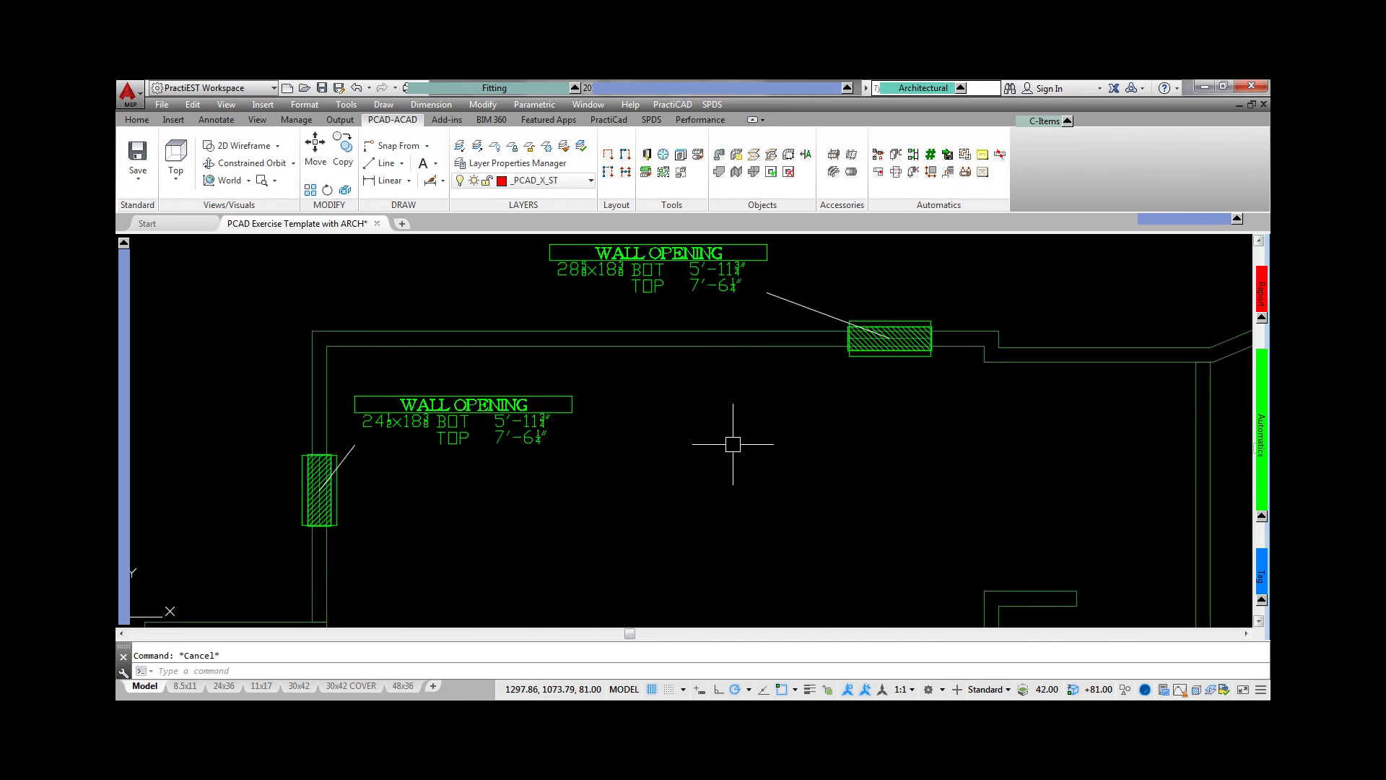